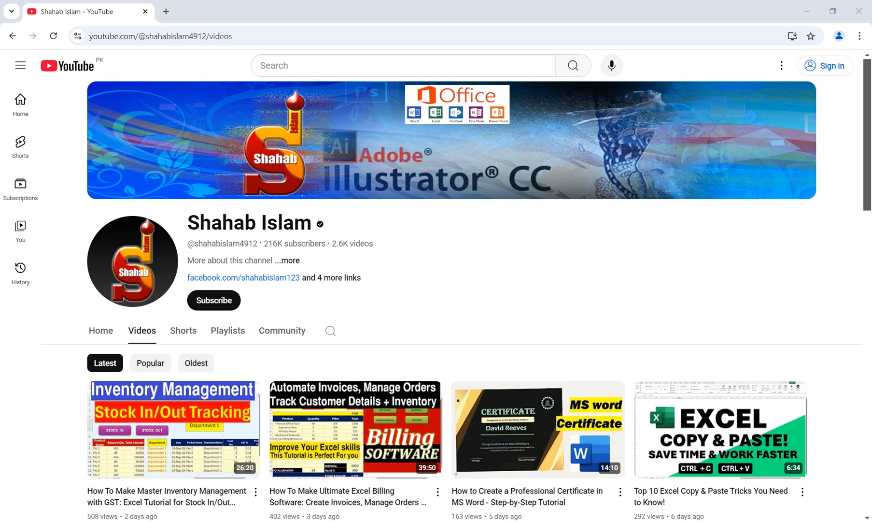
Switch to the open Book1 workbook in Excel and look over the medicine price list on Sheet2.
{"action": "mouse_move", "coordinate": [374, 521]}
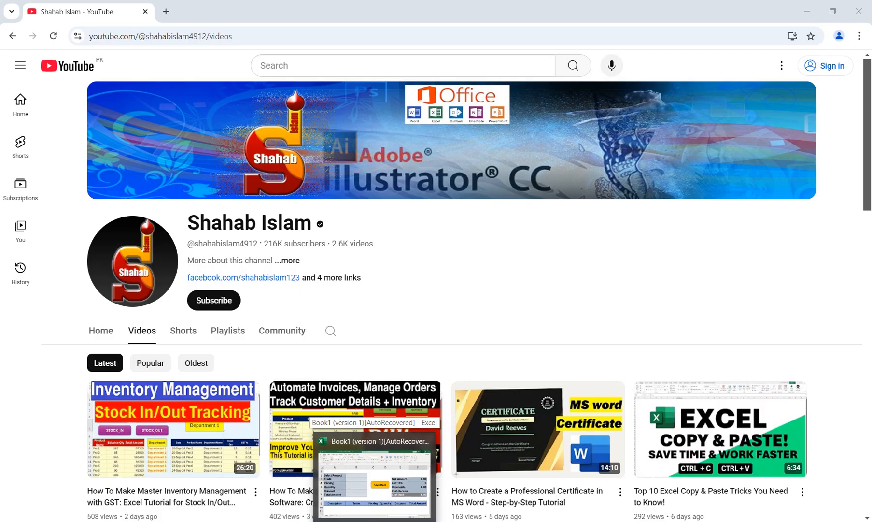
{"action": "left_click", "coordinate": [374, 483]}
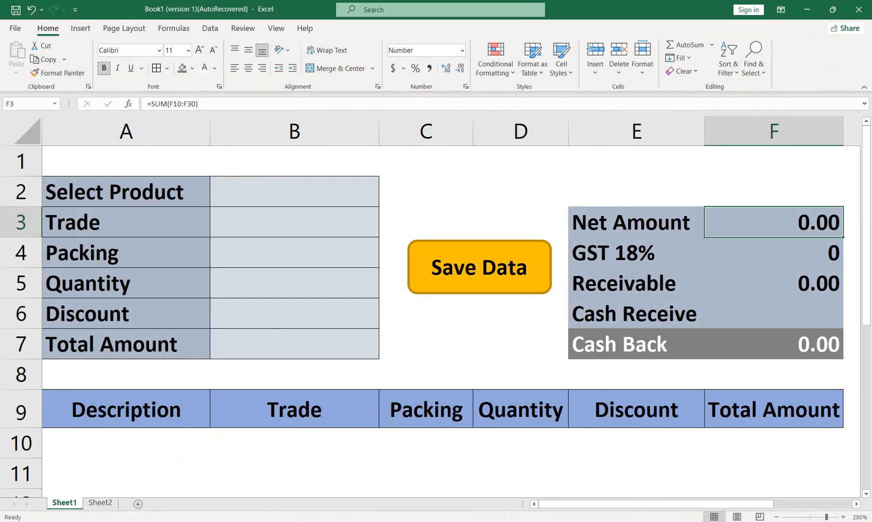
{"action": "left_click", "coordinate": [295, 313]}
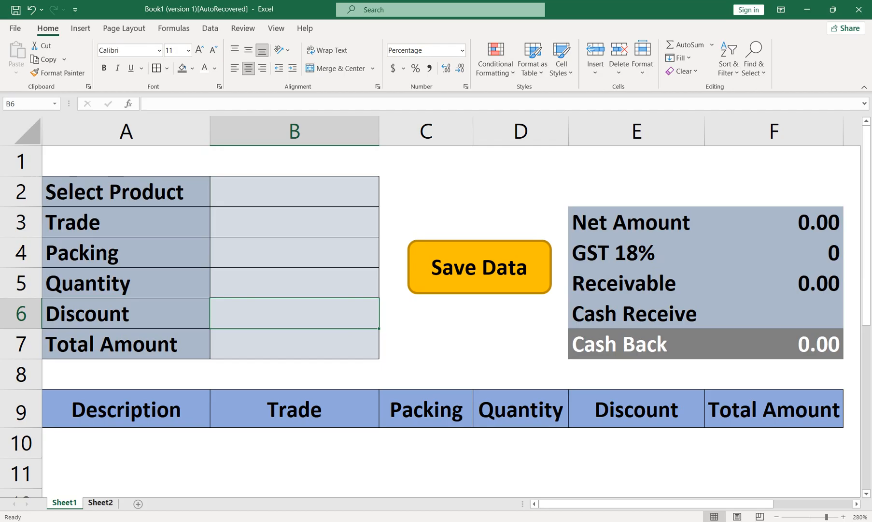
{"action": "left_click", "coordinate": [100, 502]}
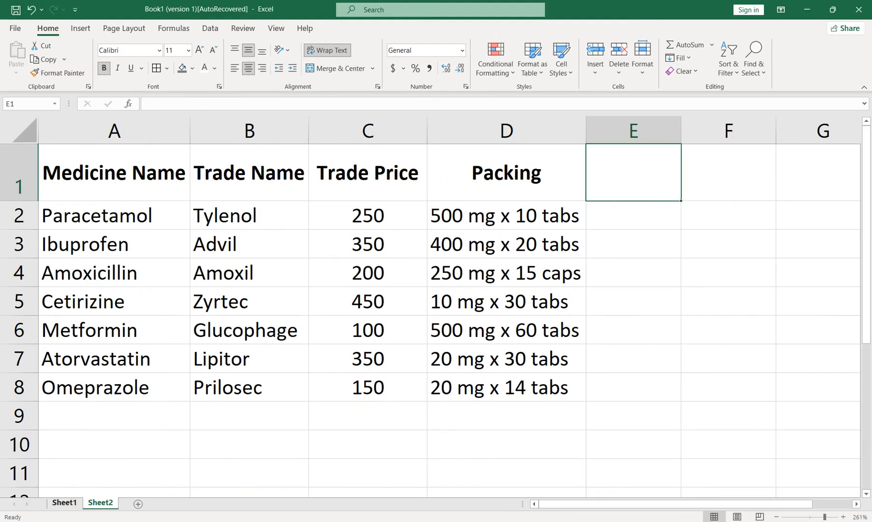
{"action": "left_click", "coordinate": [64, 502]}
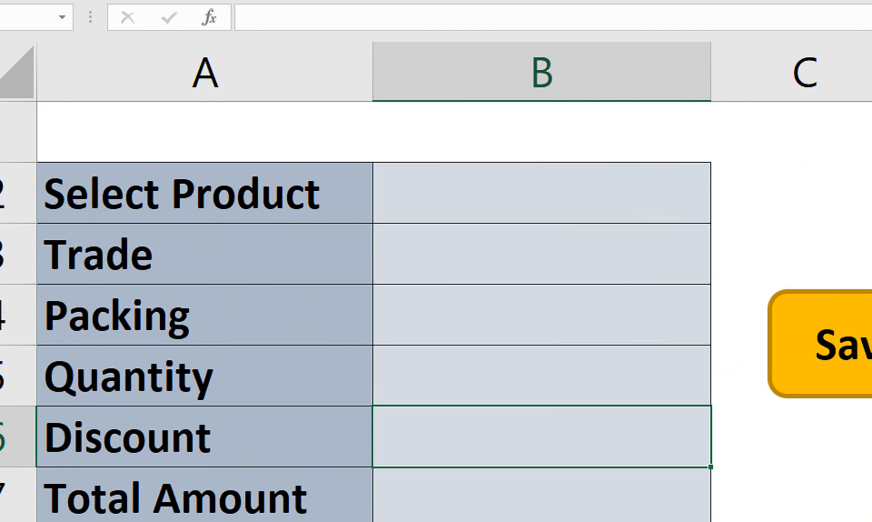
Choose Paracetamol as the product in cell B2 of the Sheet1 entry form.
{"action": "left_click", "coordinate": [294, 192]}
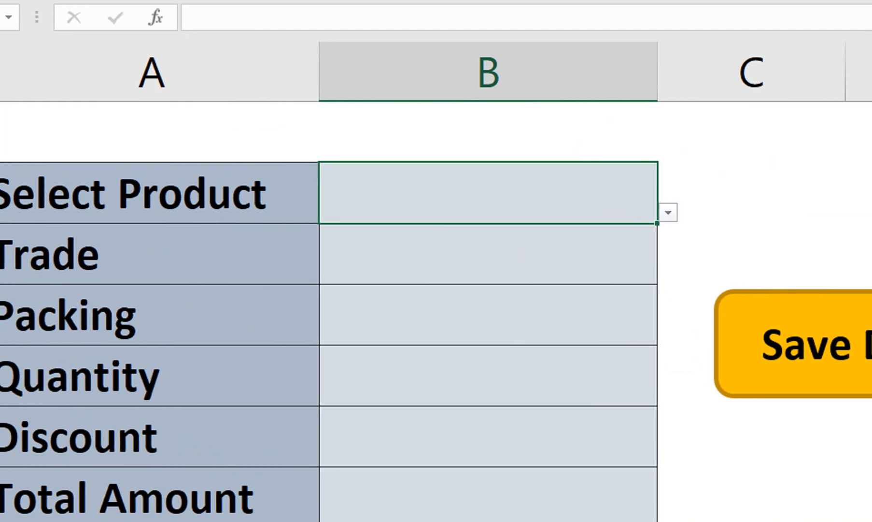
{"action": "left_click", "coordinate": [695, 212]}
{"action": "left_click", "coordinate": [464, 247]}
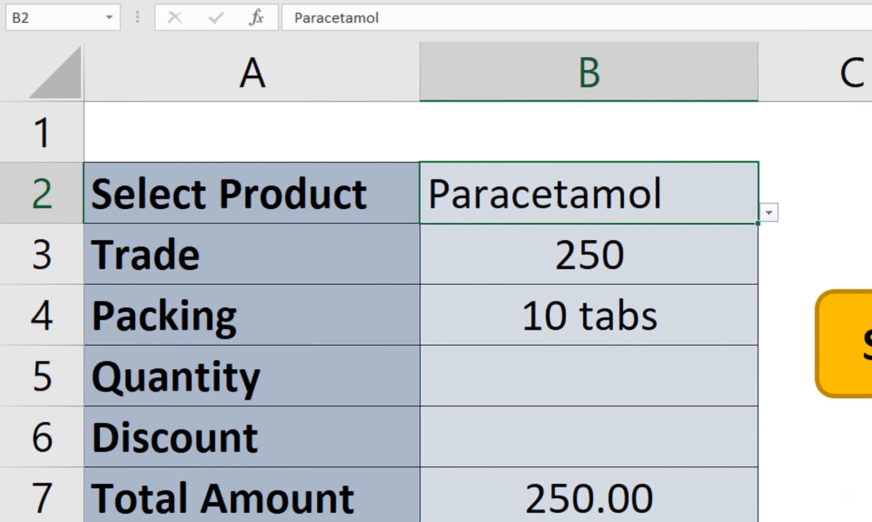
{"action": "left_click", "coordinate": [590, 254]}
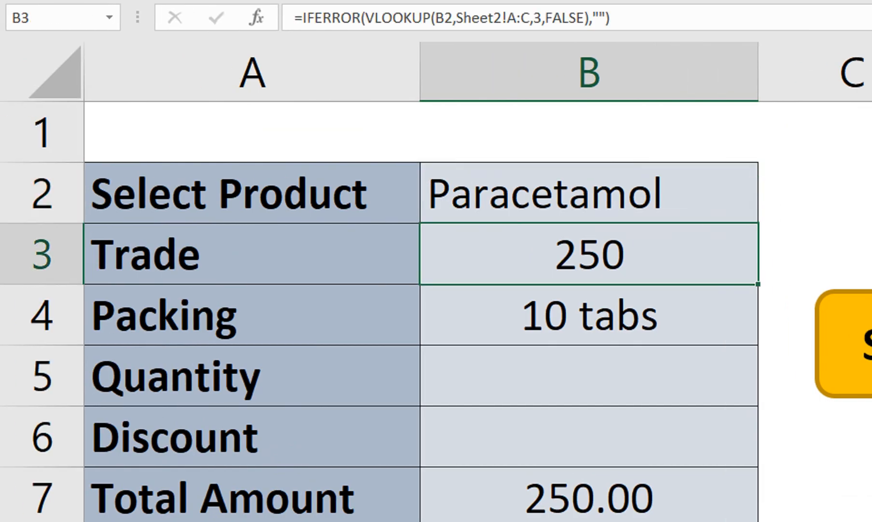
{"action": "left_click", "coordinate": [252, 254]}
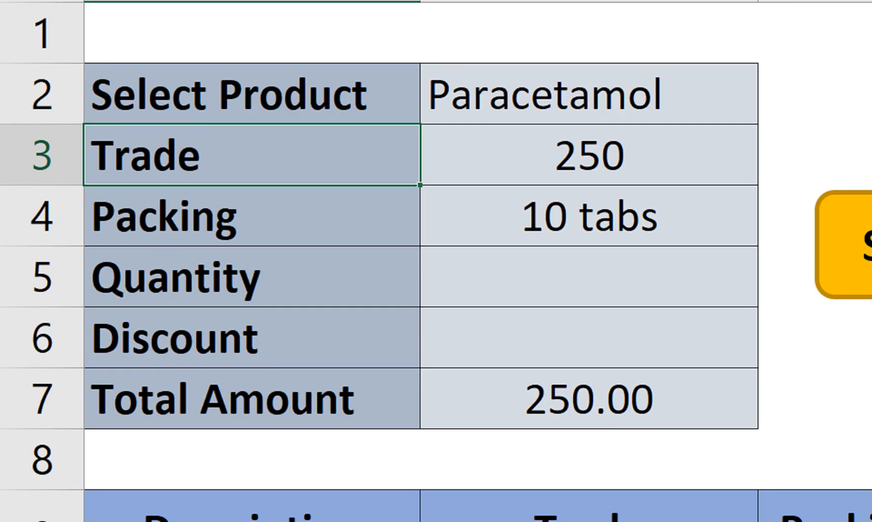
{"action": "type", "text": "6"}
{"action": "key", "text": "Return"}
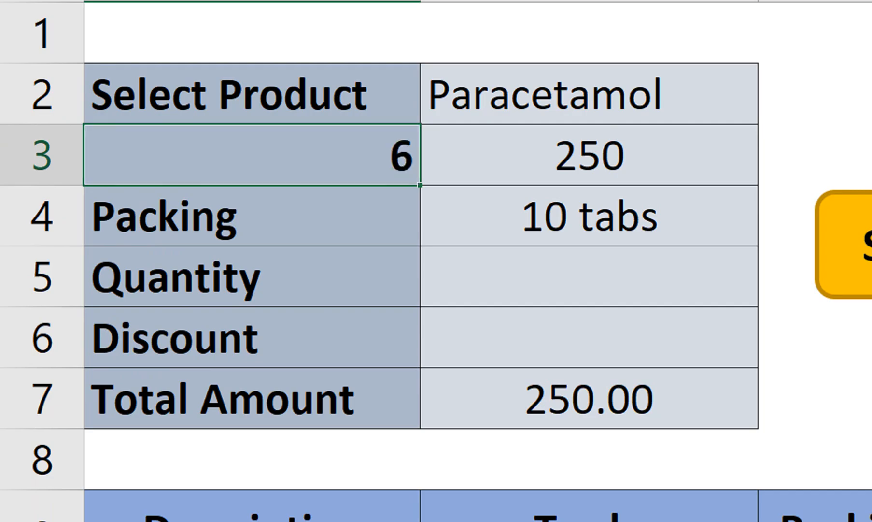
{"action": "key", "text": "ctrl+z"}
Enter a quantity of 5 and a discount of 2% for the selected product.
{"action": "left_click", "coordinate": [589, 276]}
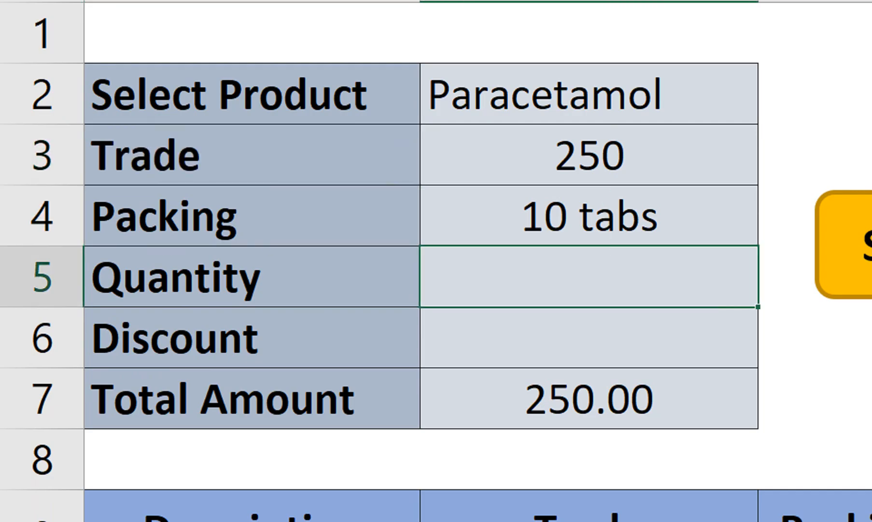
{"action": "type", "text": "5"}
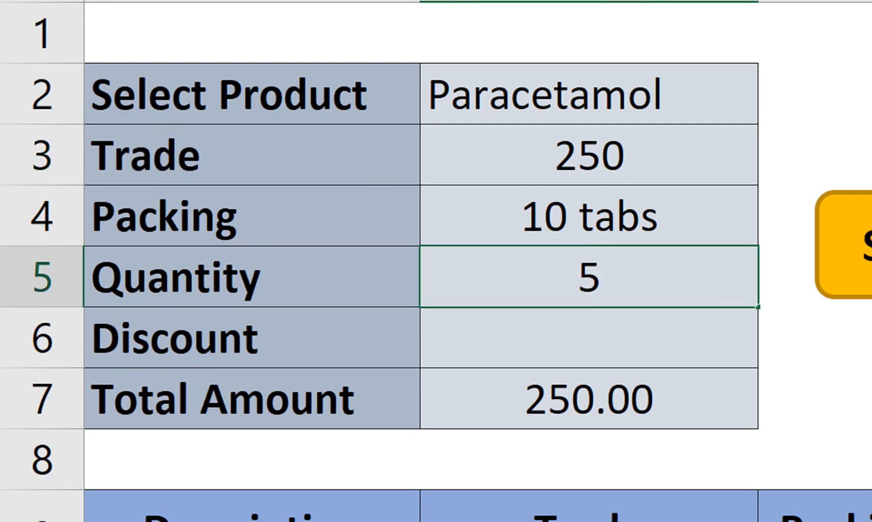
{"action": "key", "text": "Return"}
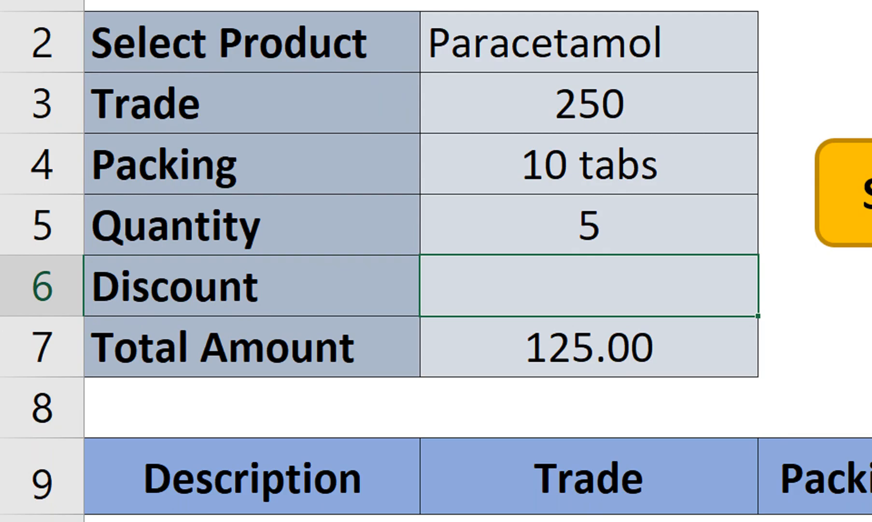
{"action": "type", "text": "2"}
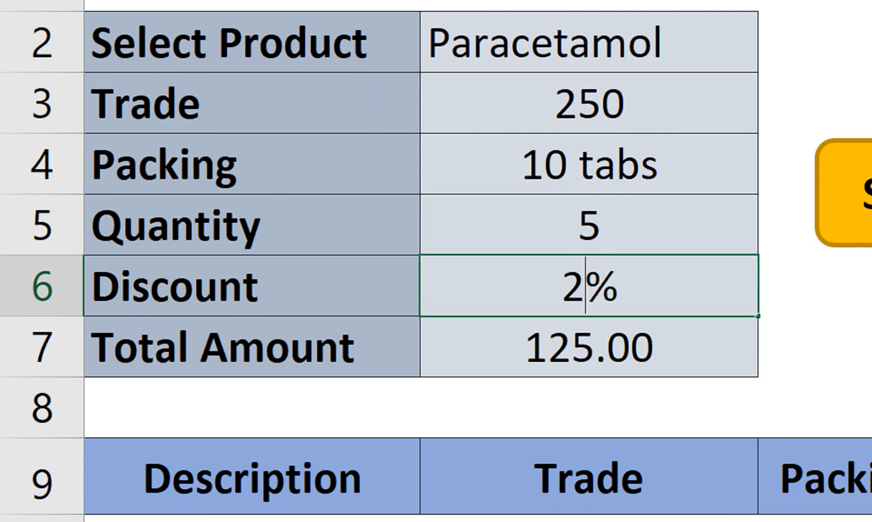
{"action": "key", "text": "Return"}
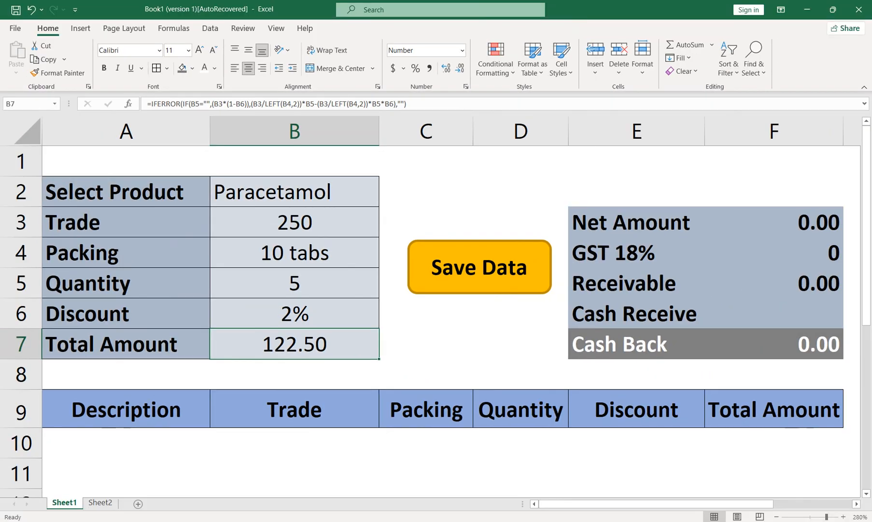
Save the Paracetamol entry into row 10 of the invoice table with the sheet's Save Data macro.
{"action": "left_click", "coordinate": [426, 343]}
{"action": "left_click_drag", "start_coordinate": [774, 443], "coordinate": [145, 443]}
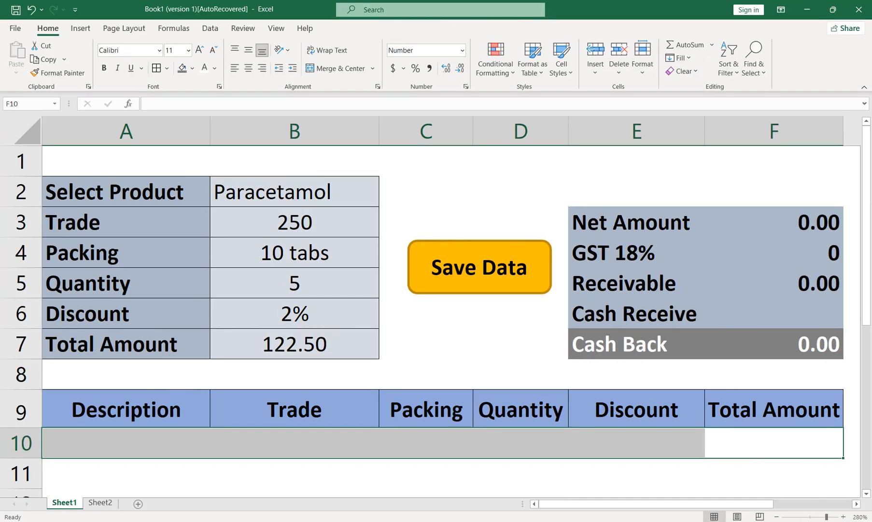
{"action": "left_click", "coordinate": [479, 267]}
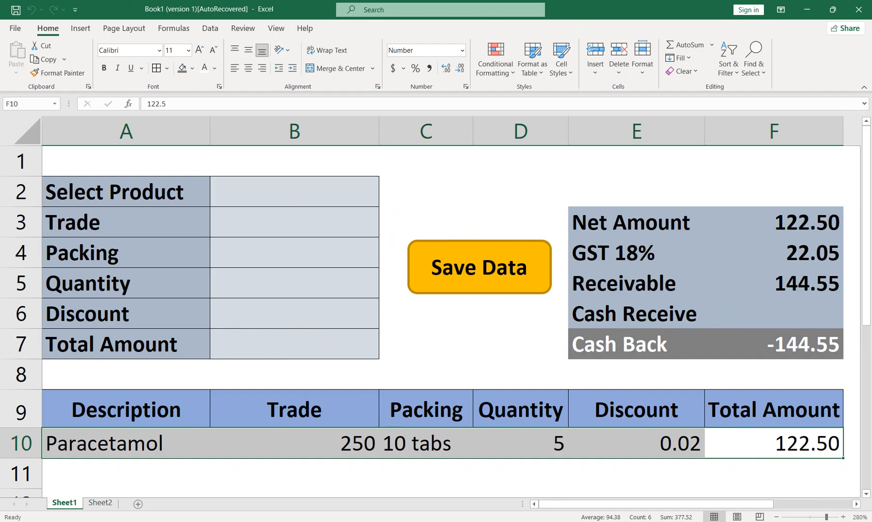
{"action": "left_click", "coordinate": [295, 409]}
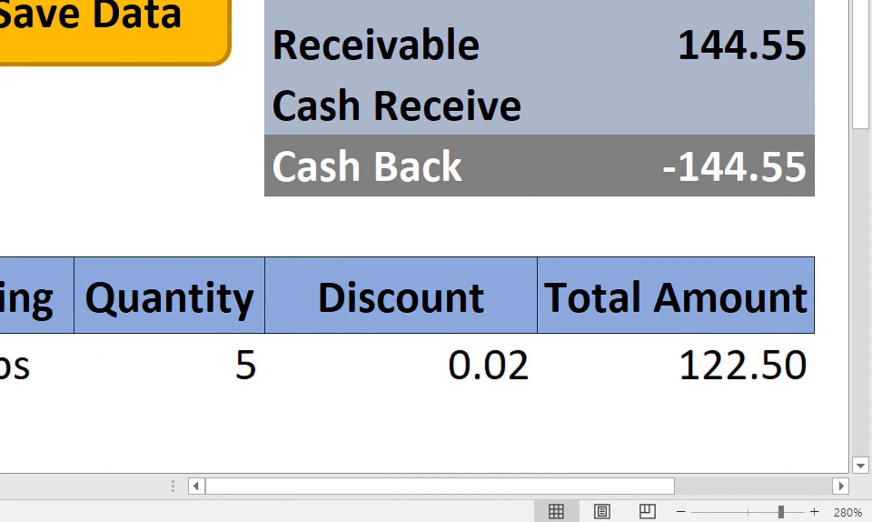
Try Cash Receive amounts of 200 and 150 in the payment summary to test the cash back calculation.
{"action": "left_click", "coordinate": [676, 105]}
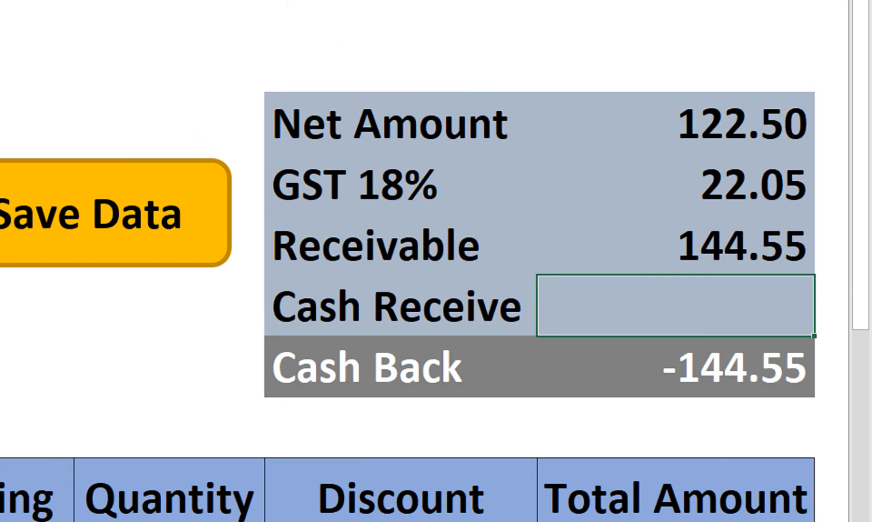
{"action": "type", "text": "200"}
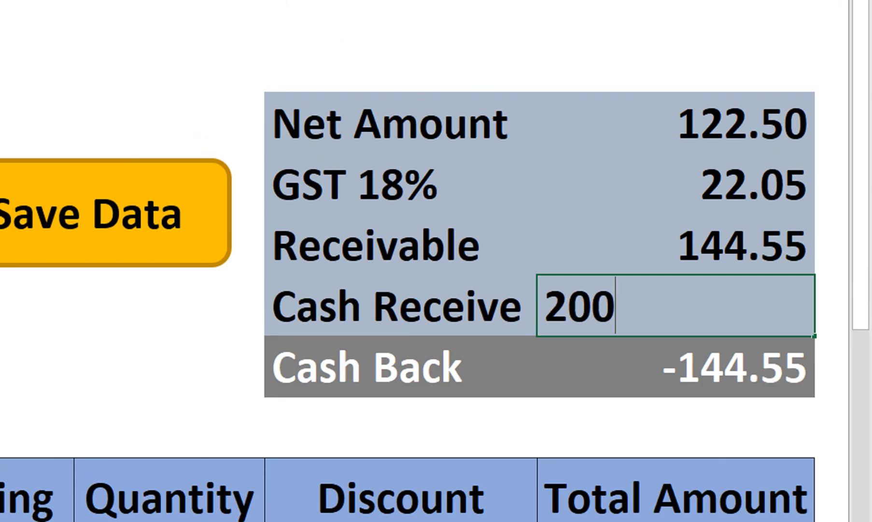
{"action": "key", "text": "Return"}
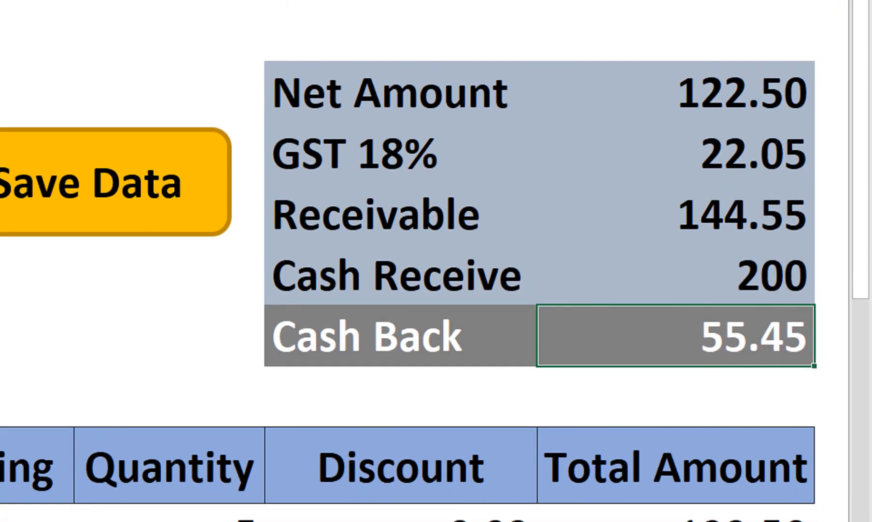
{"action": "key", "text": "Up"}
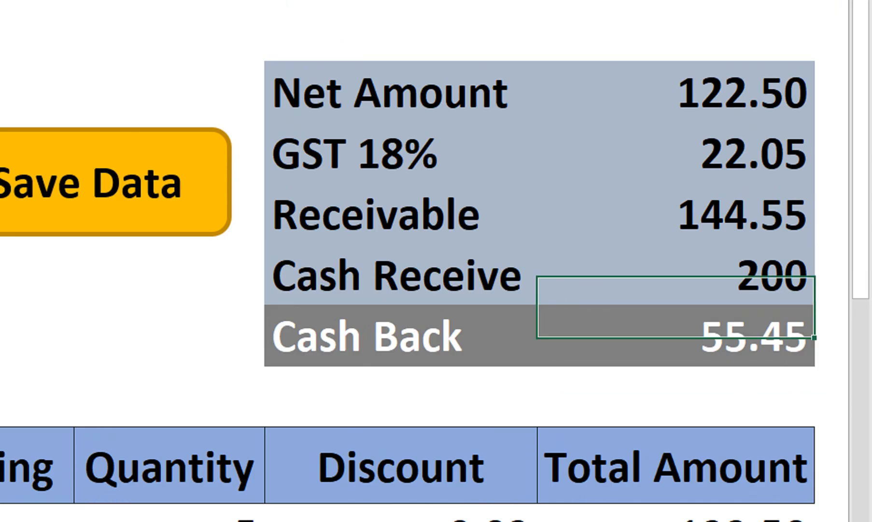
{"action": "type", "text": "150"}
{"action": "key", "text": "Return"}
Set the Cash Receive amount in the payment summary to 144.55.
{"action": "key", "text": "Up"}
{"action": "type", "text": "144.55"}
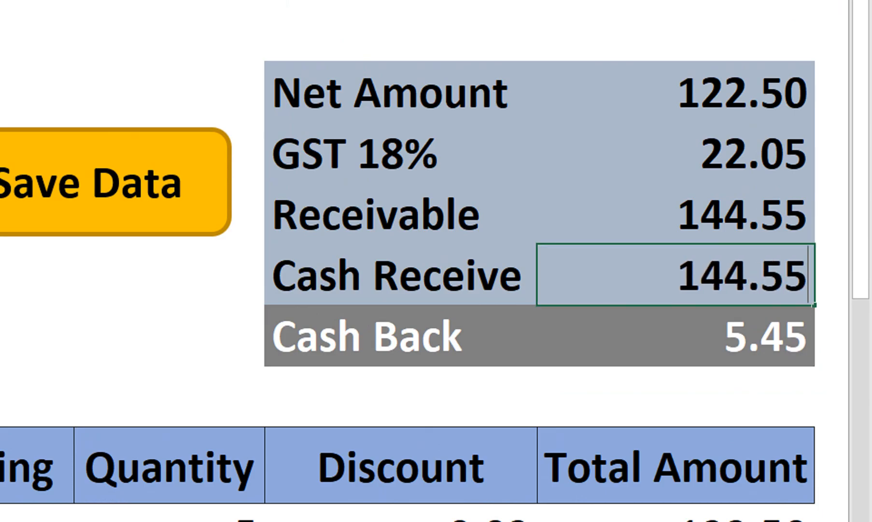
{"action": "key", "text": "Return"}
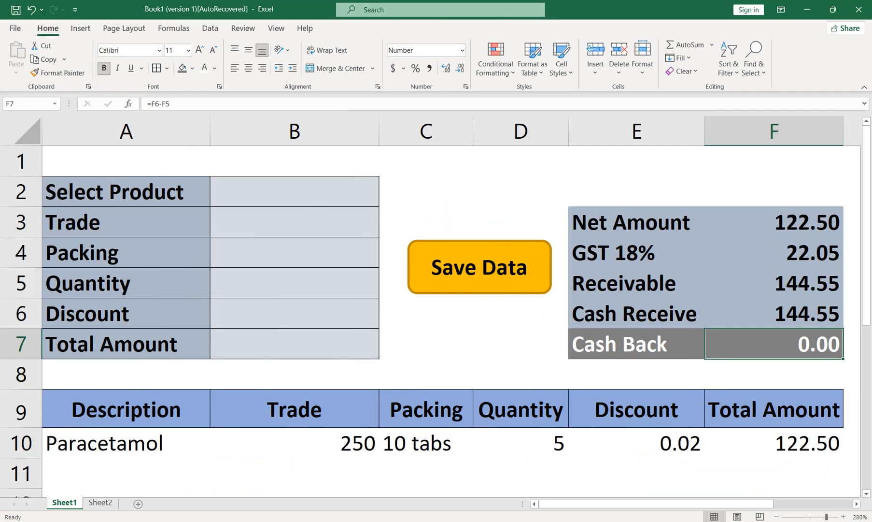
Set the range A2:F11, covering the form, summary and invoice table, as the print area.
{"action": "left_click_drag", "start_coordinate": [774, 191], "coordinate": [126, 473]}
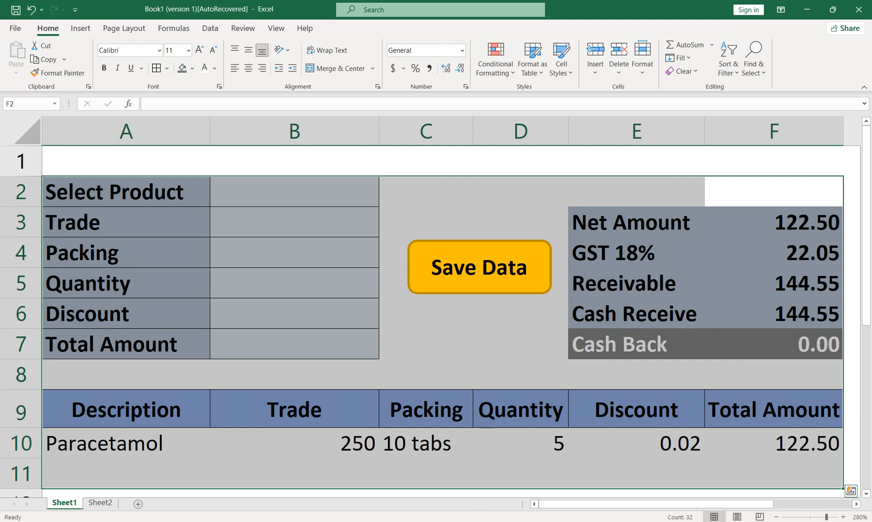
{"action": "left_click", "coordinate": [124, 28]}
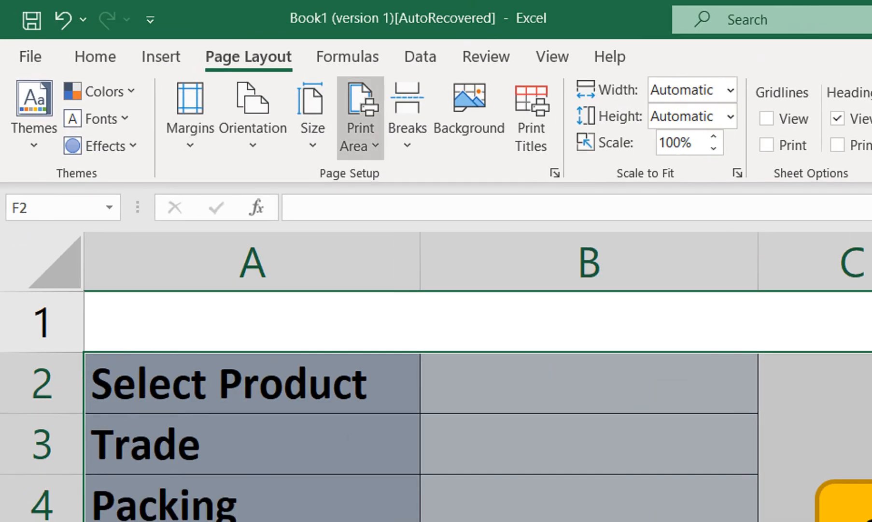
{"action": "left_click", "coordinate": [180, 63]}
{"action": "left_click", "coordinate": [208, 90]}
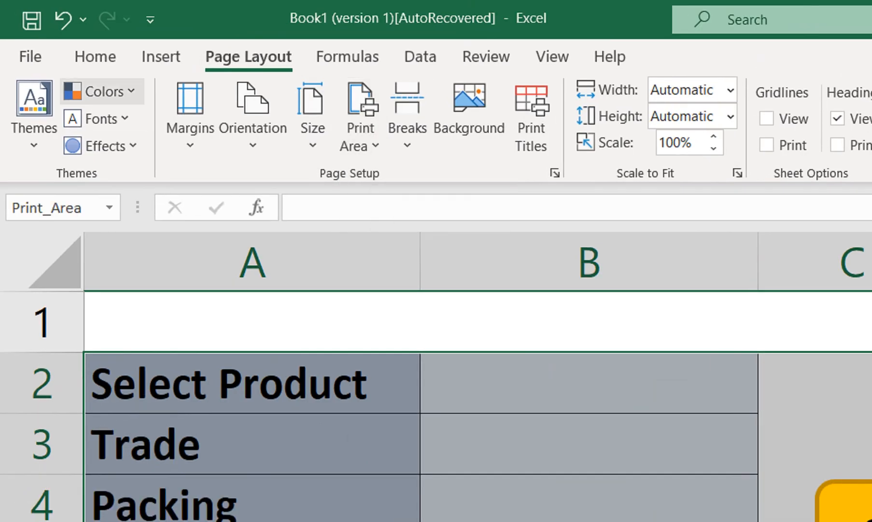
Check the print preview of the invoice page and return to the sheet.
{"action": "left_click", "coordinate": [15, 28]}
{"action": "left_click", "coordinate": [20, 453]}
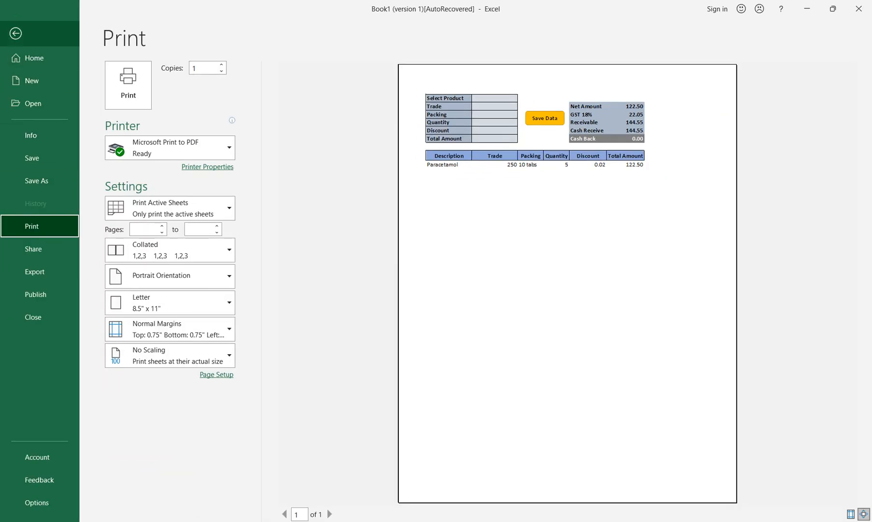
{"action": "key", "text": "Escape"}
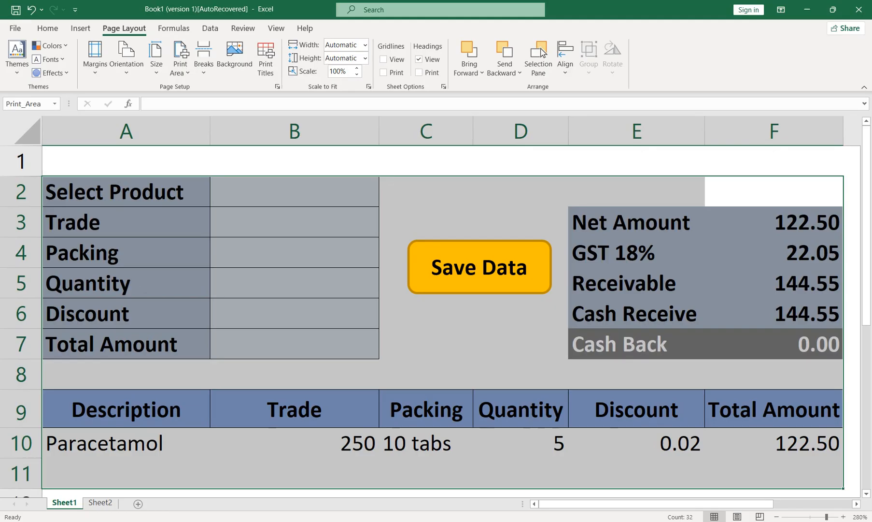
Clear the print area from Sheet1 and deselect the range.
{"action": "left_click", "coordinate": [360, 138]}
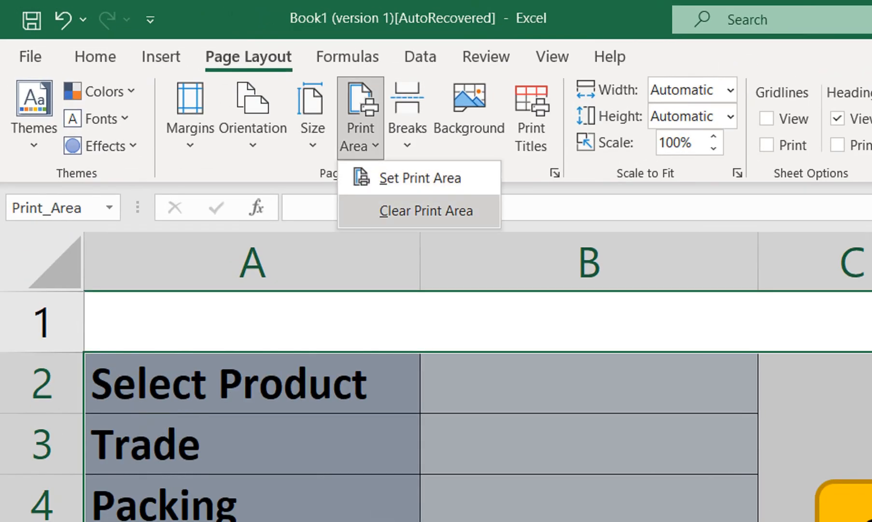
{"action": "left_click", "coordinate": [426, 211]}
{"action": "left_click", "coordinate": [295, 314]}
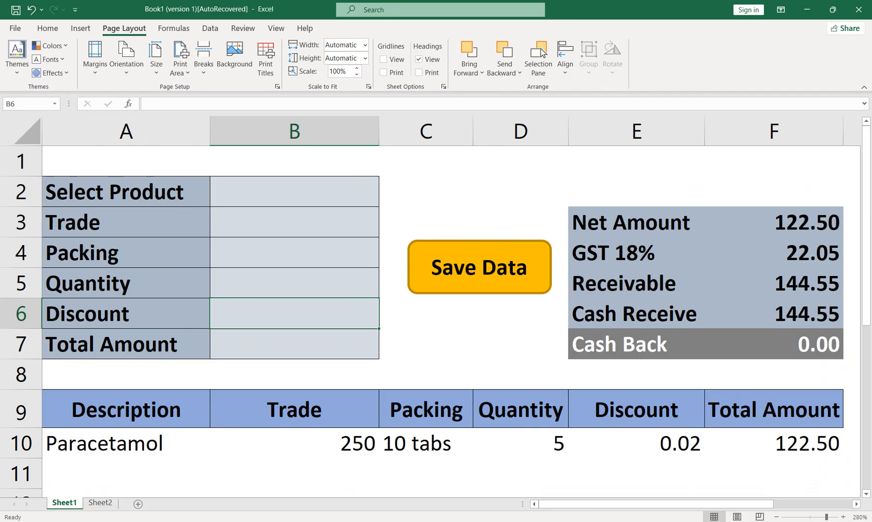
{"action": "left_click", "coordinate": [294, 344]}
{"action": "left_click", "coordinate": [294, 314]}
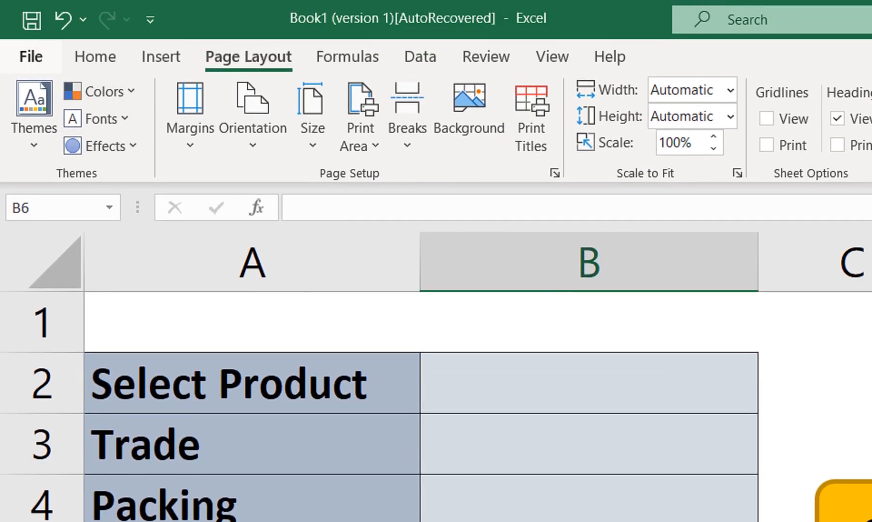
Save the workbook as an Excel Macro-Enabled Workbook named "Medicine Biliing".
{"action": "left_click", "coordinate": [31, 56]}
{"action": "left_click", "coordinate": [74, 361]}
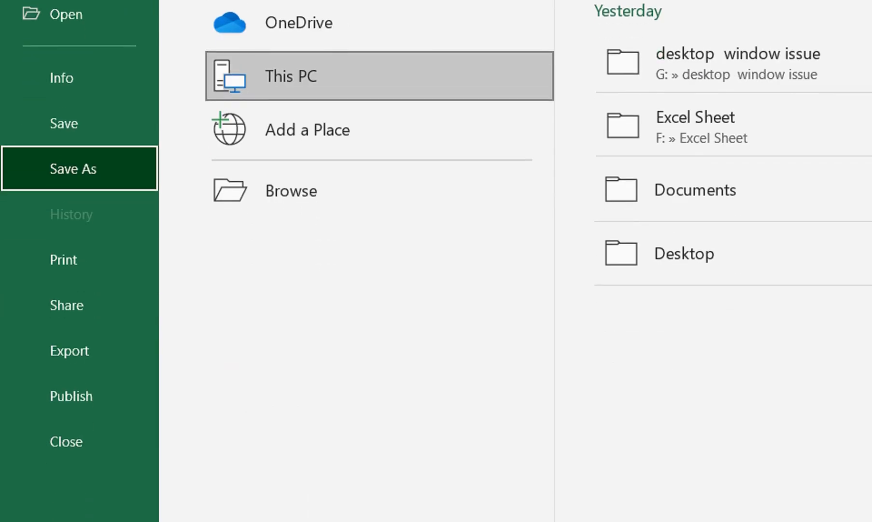
{"action": "left_click", "coordinate": [292, 191]}
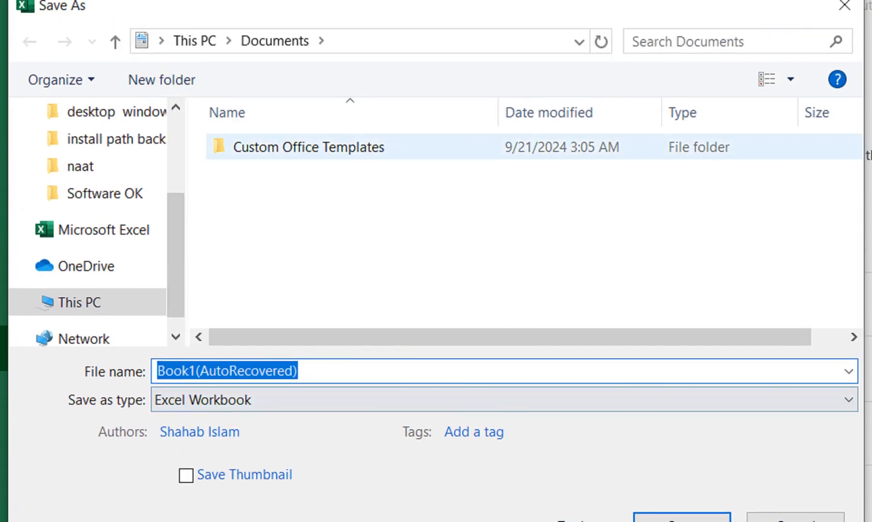
{"action": "left_click", "coordinate": [504, 396]}
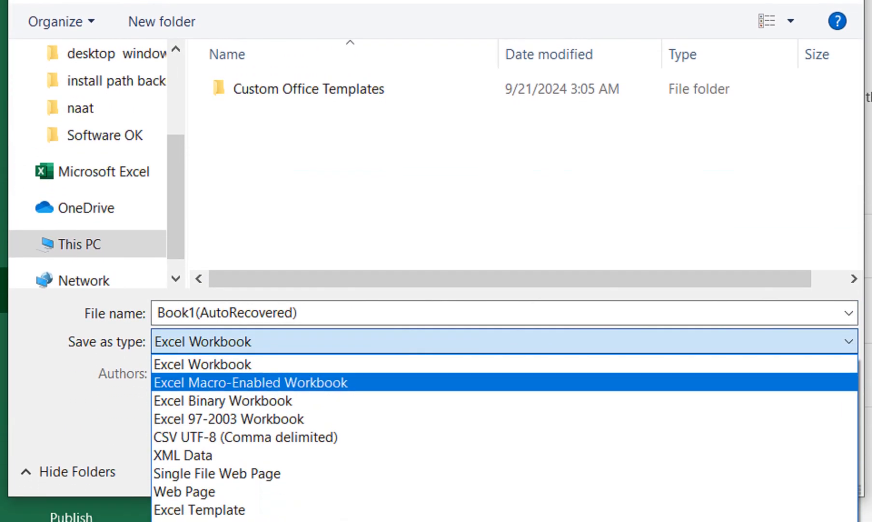
{"action": "left_click", "coordinate": [504, 382]}
{"action": "left_click", "coordinate": [504, 313]}
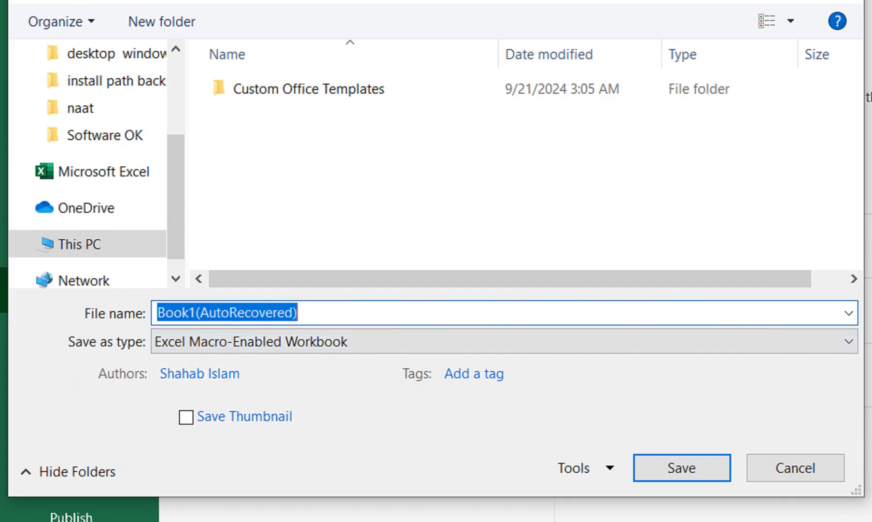
{"action": "type", "text": "Medicine "}
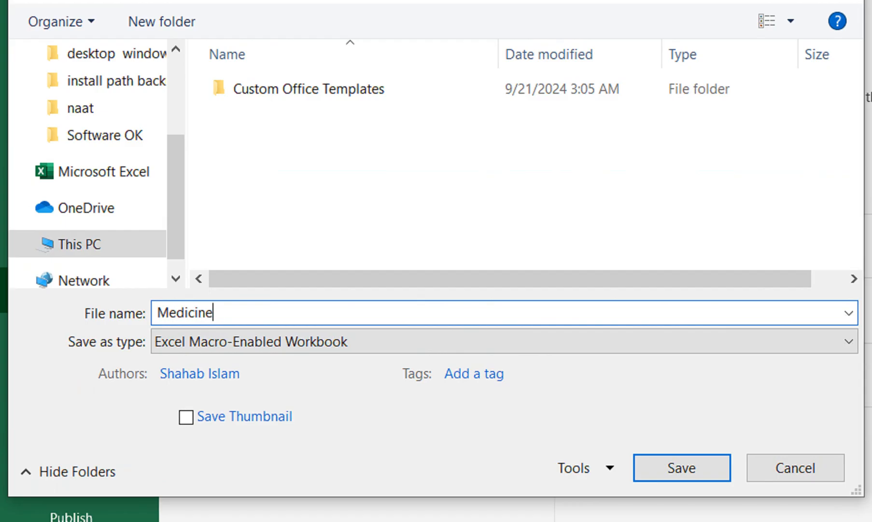
{"action": "type", "text": "Biliing"}
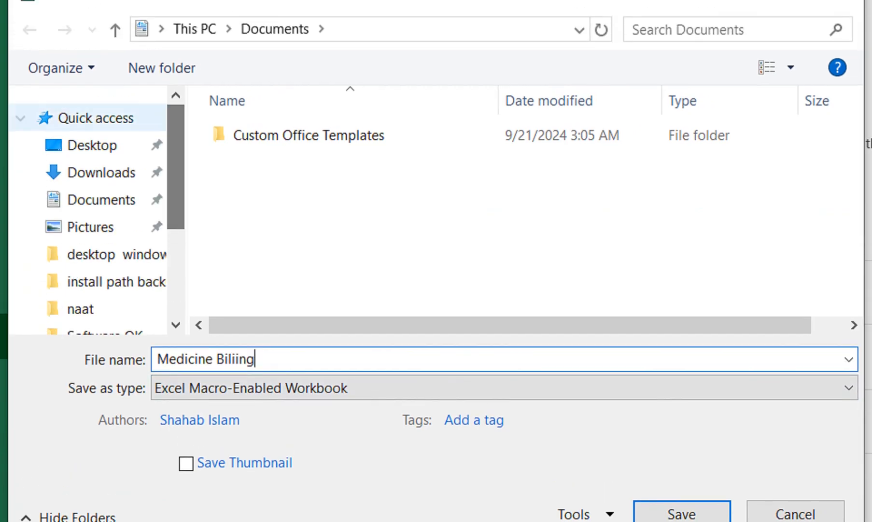
{"action": "left_click", "coordinate": [91, 145]}
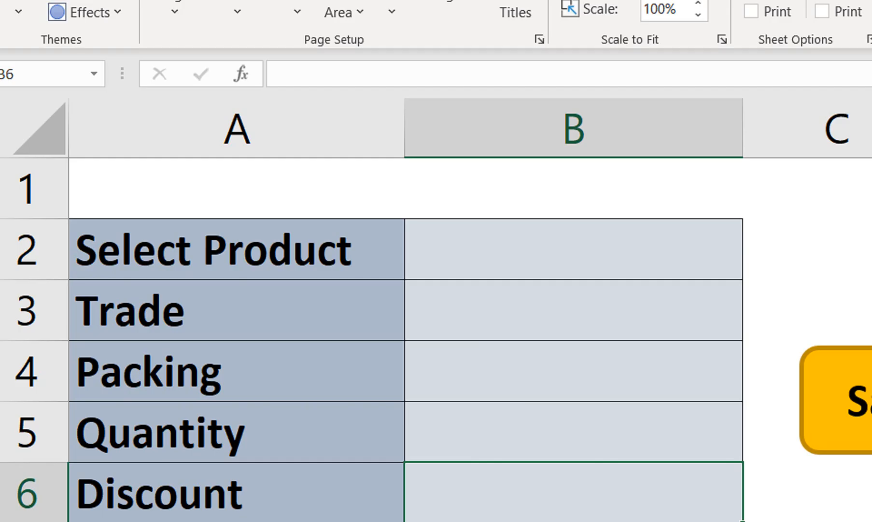
Close the saved billing workbook and create a new blank workbook.
{"action": "key", "text": "ctrl+w"}
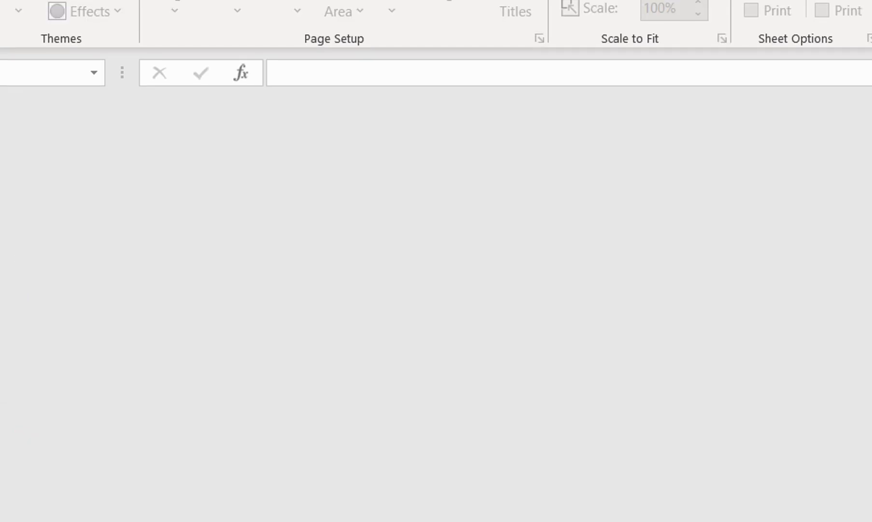
{"action": "key", "text": "ctrl+n"}
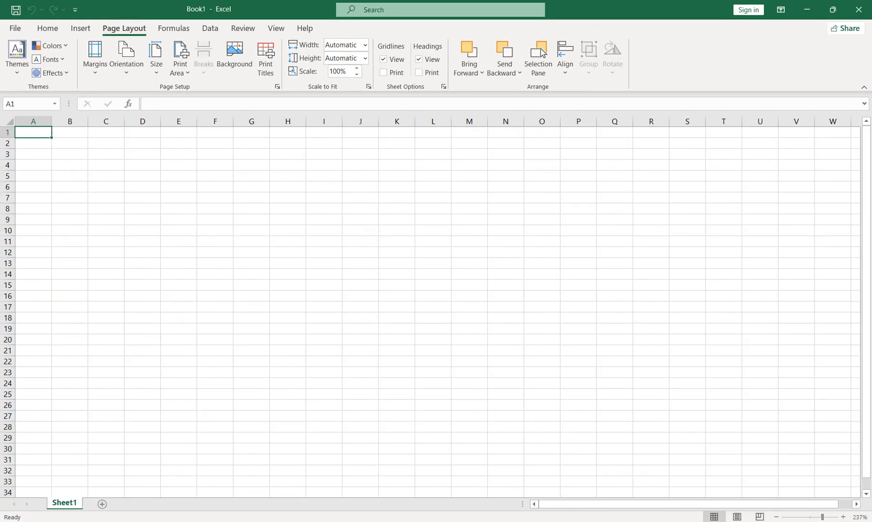
Enter the form labels Select Product, Trade and Packing in cells A3 to A5.
{"action": "key", "text": "Down"}
{"action": "key", "text": "Down"}
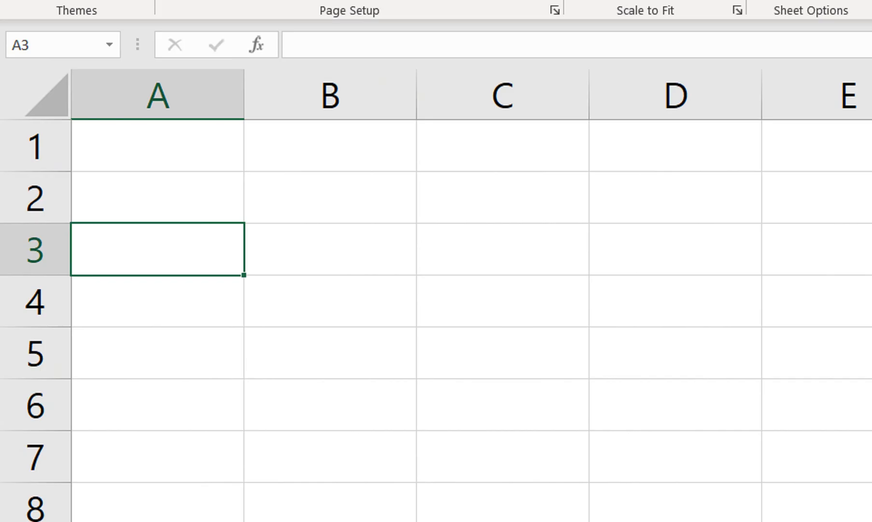
{"action": "type", "text": "Selec"}
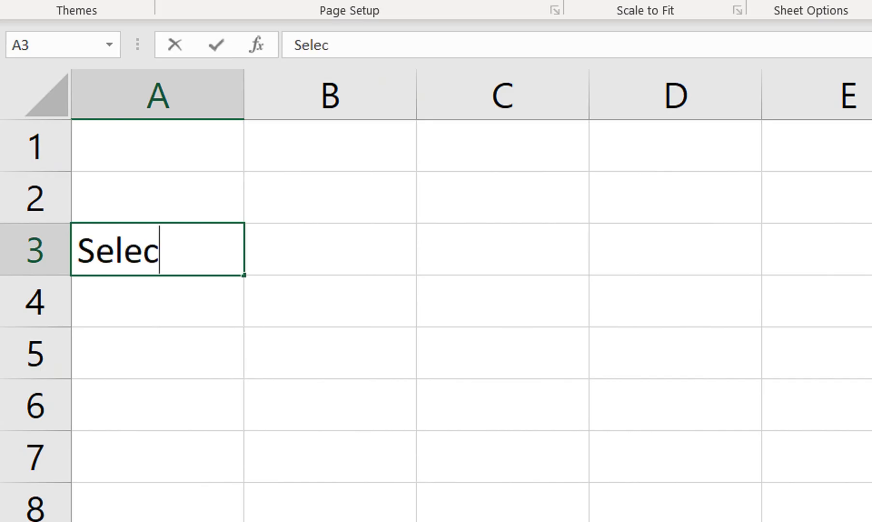
{"action": "type", "text": "t Product"}
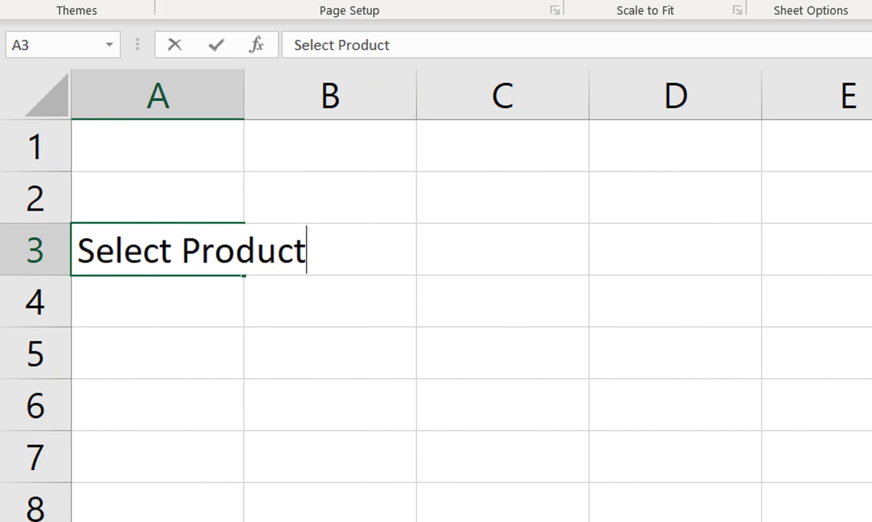
{"action": "key", "text": "Return"}
{"action": "type", "text": "Trade"}
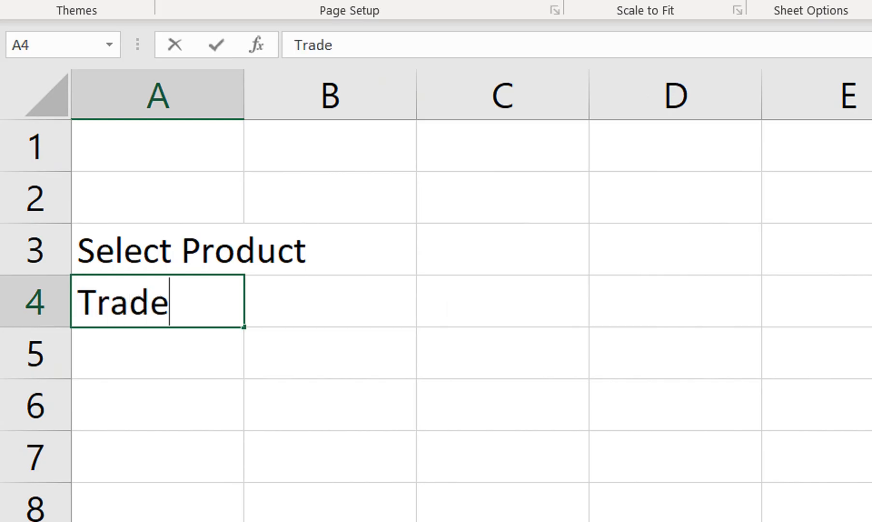
{"action": "key", "text": "Return"}
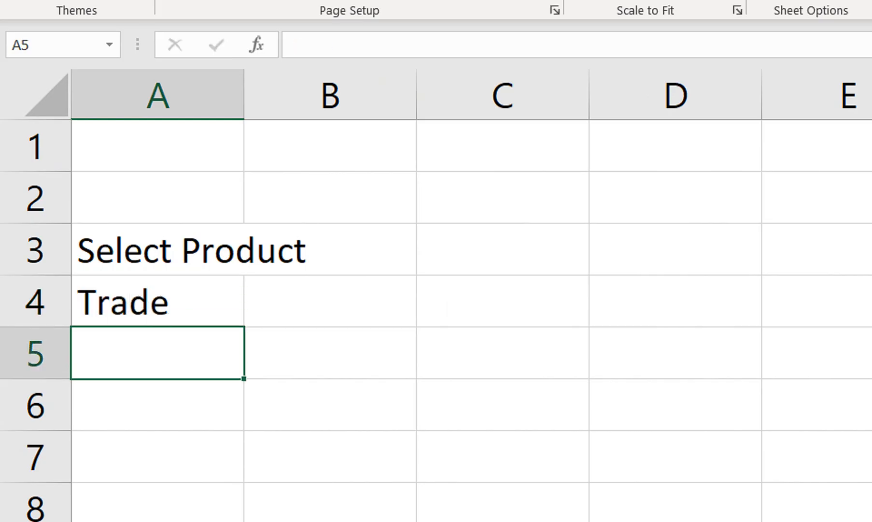
{"action": "type", "text": "Packing"}
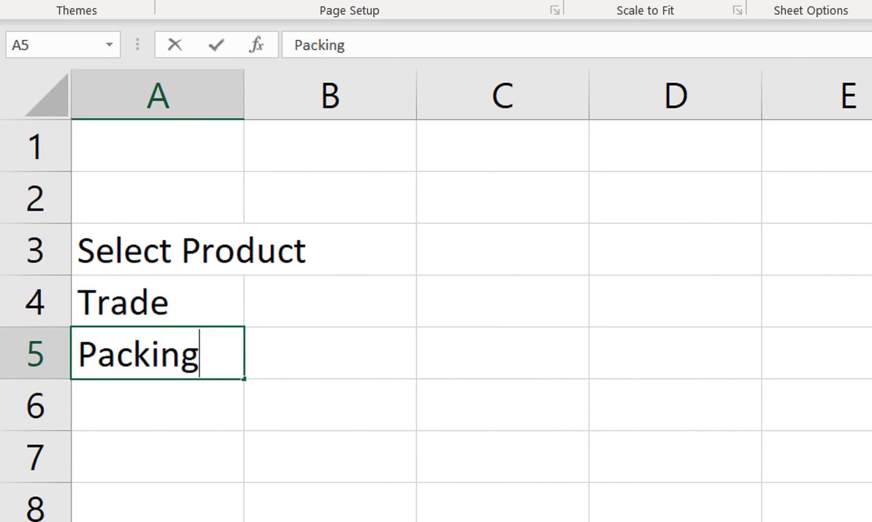
{"action": "key", "text": "Return"}
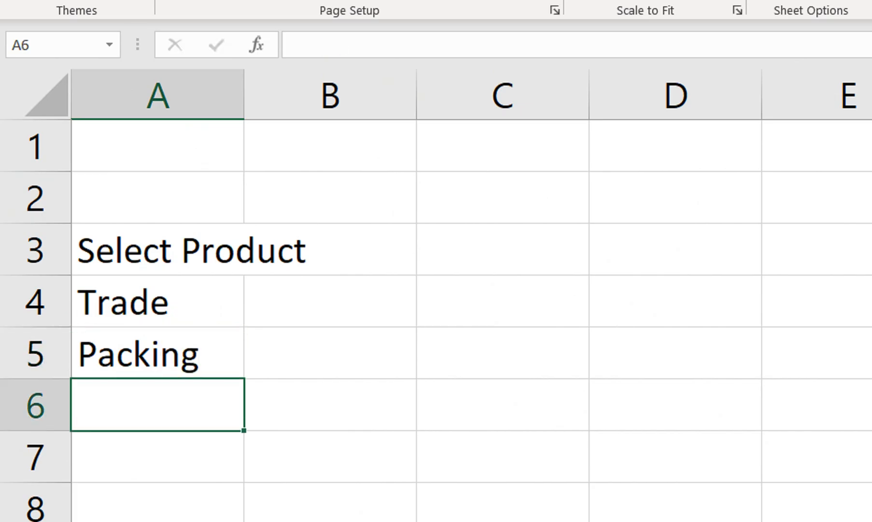
Add the labels Quantity, DisCount and Total Amount in cells A6 to A8.
{"action": "type", "text": "Qua"}
{"action": "key", "text": "BackSpace"}
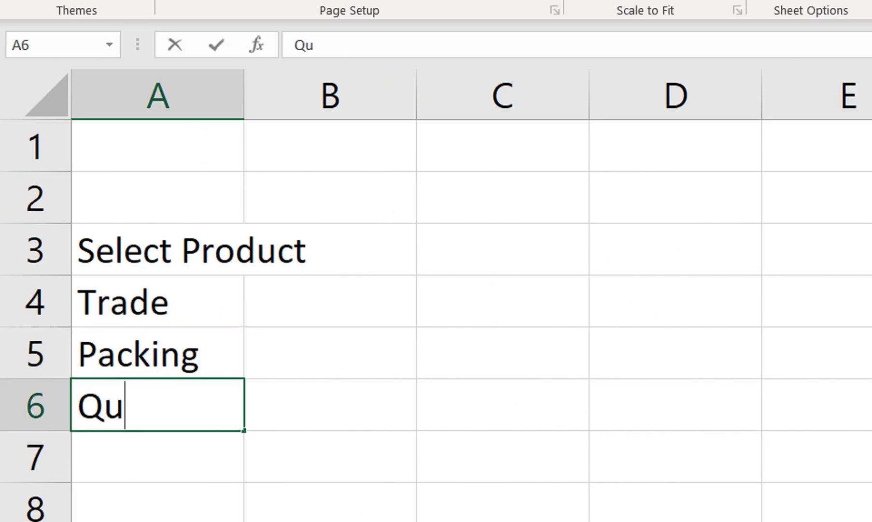
{"action": "type", "text": "antity"}
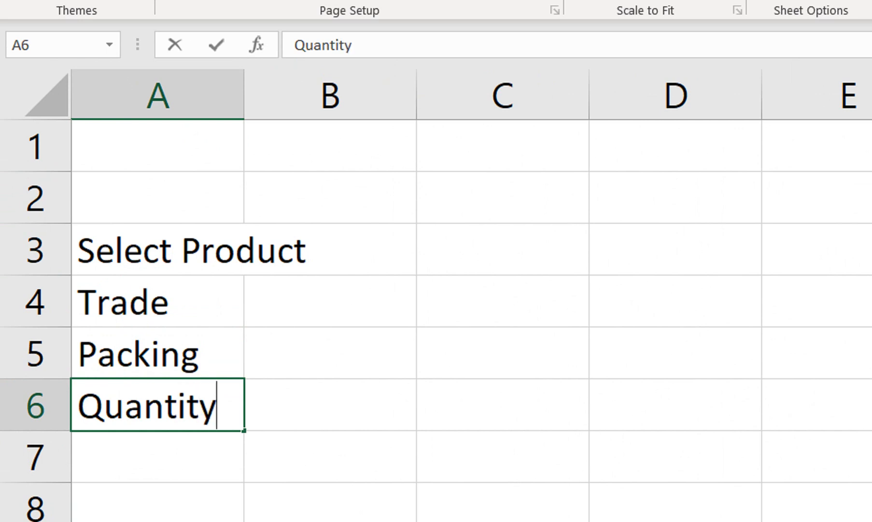
{"action": "key", "text": "Return"}
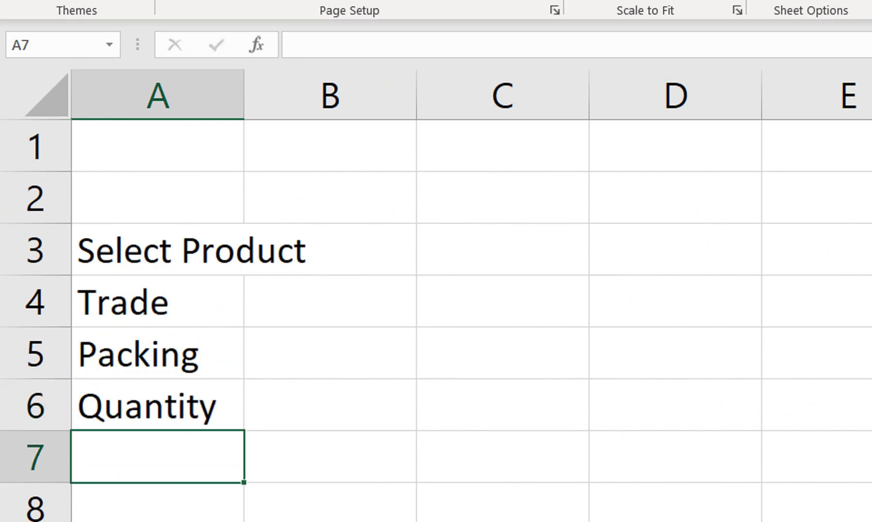
{"action": "type", "text": "Dis"}
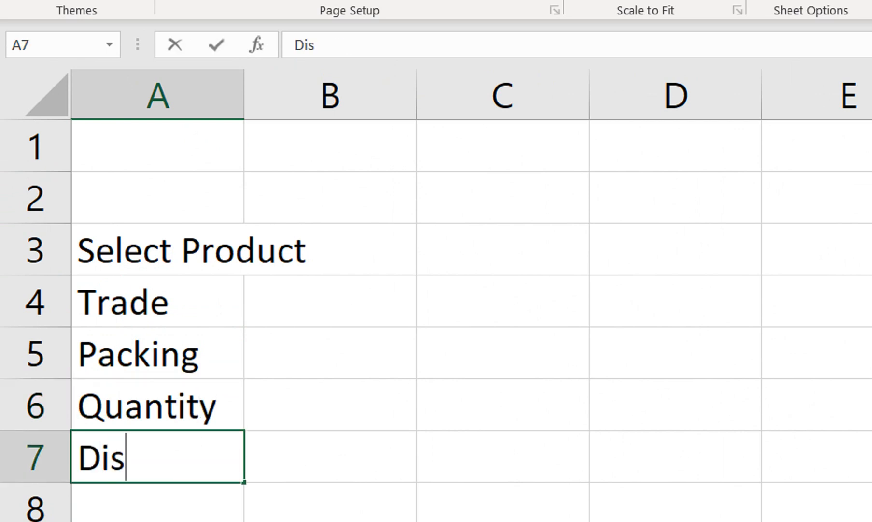
{"action": "type", "text": "Count"}
{"action": "key", "text": "Return"}
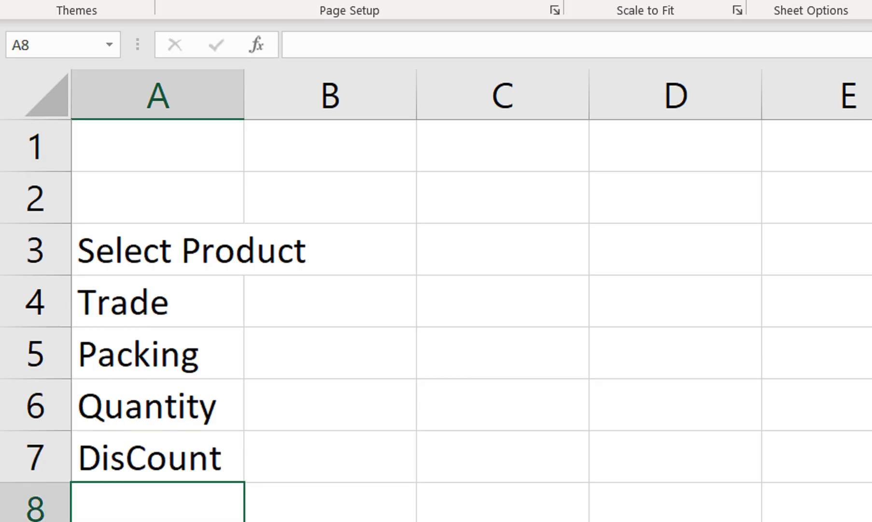
{"action": "type", "text": "Total"}
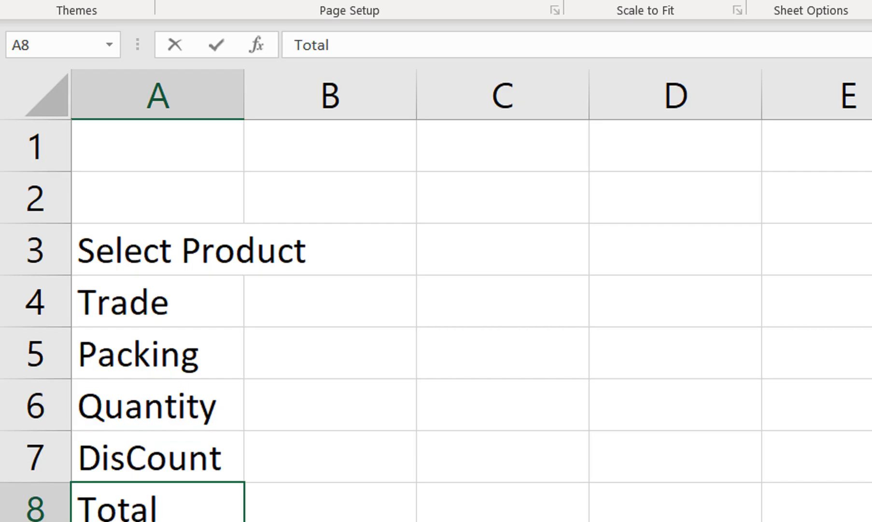
{"action": "type", "text": " Amount"}
{"action": "key", "text": "Return"}
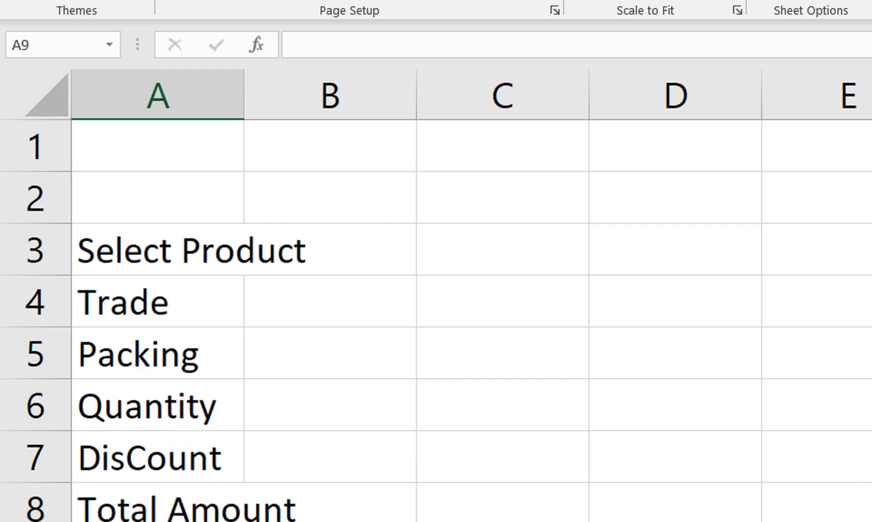
Fit column A to its labels and widen column B for the form's input cells.
{"action": "double_click", "coordinate": [244, 95]}
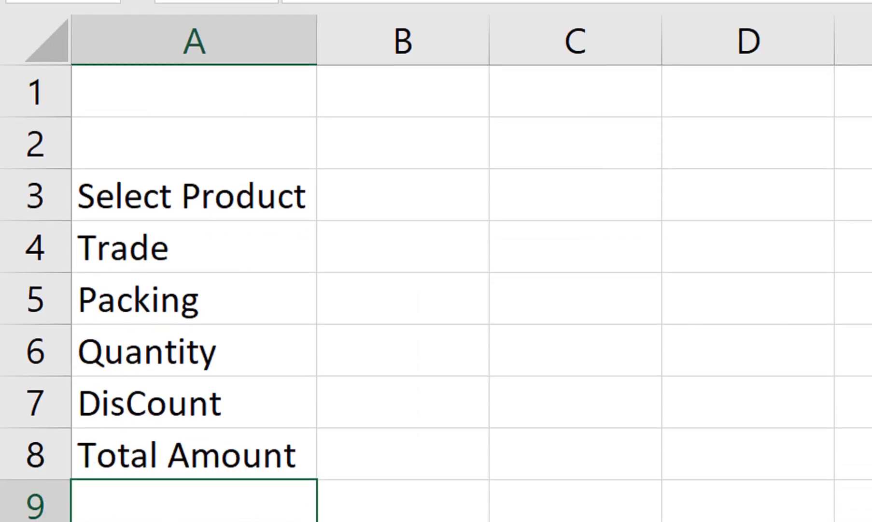
{"action": "left_click", "coordinate": [403, 275]}
{"action": "left_click_drag", "start_coordinate": [490, 126], "coordinate": [629, 126]}
{"action": "left_click", "coordinate": [420, 56]}
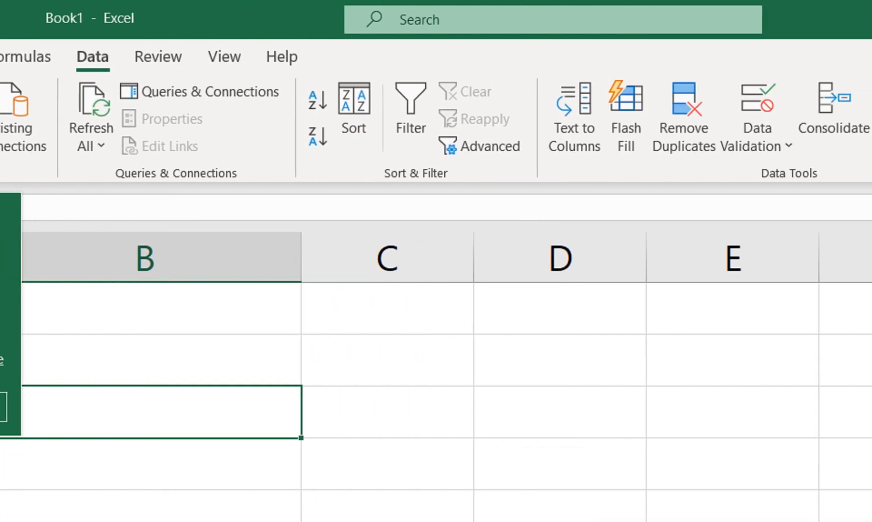
{"action": "left_click", "coordinate": [594, 137]}
{"action": "left_click", "coordinate": [628, 178]}
{"action": "left_click", "coordinate": [258, 253]}
{"action": "left_click", "coordinate": [221, 300]}
{"action": "left_click", "coordinate": [300, 327]}
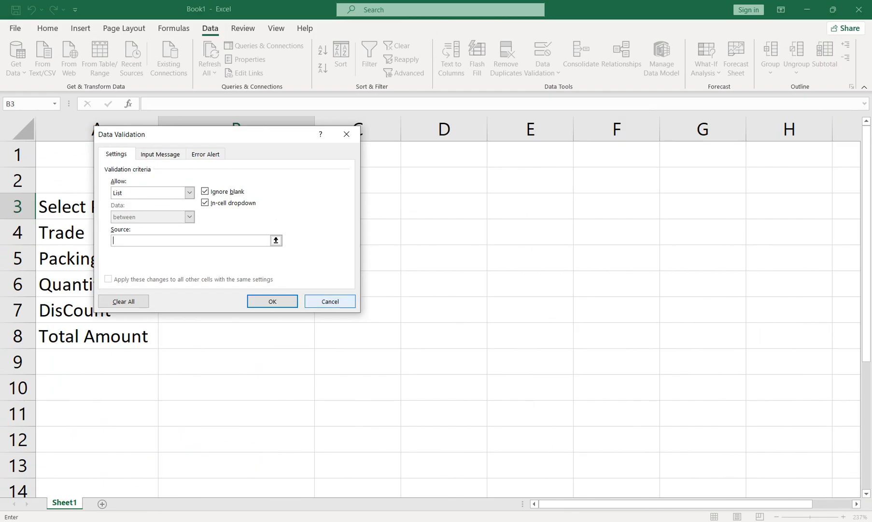
{"action": "left_click", "coordinate": [632, 81]}
Add a new worksheet after Sheet1 for the medicine list.
{"action": "left_click", "coordinate": [102, 503]}
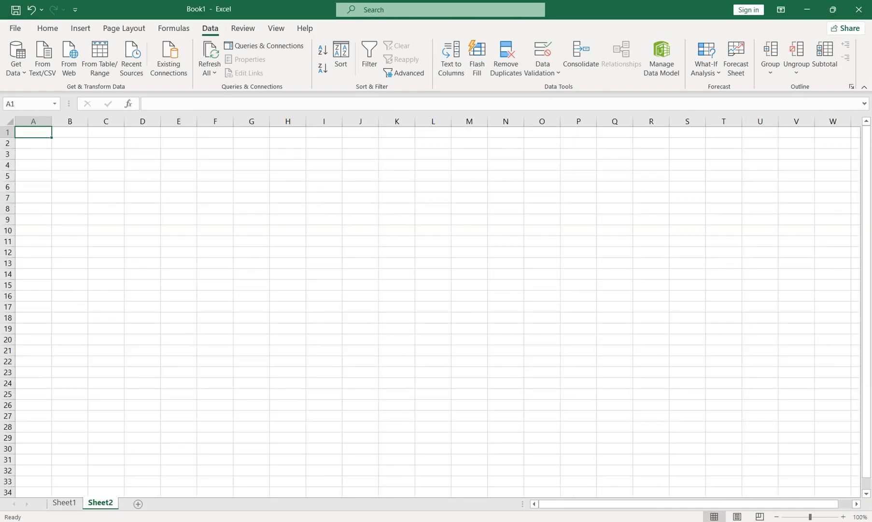
{"action": "left_click", "coordinate": [822, 517]}
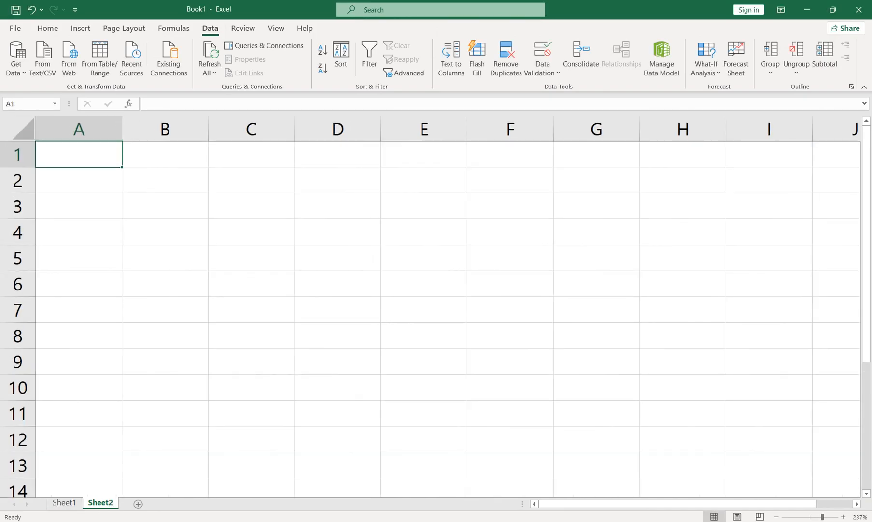
{"action": "left_click", "coordinate": [79, 258]}
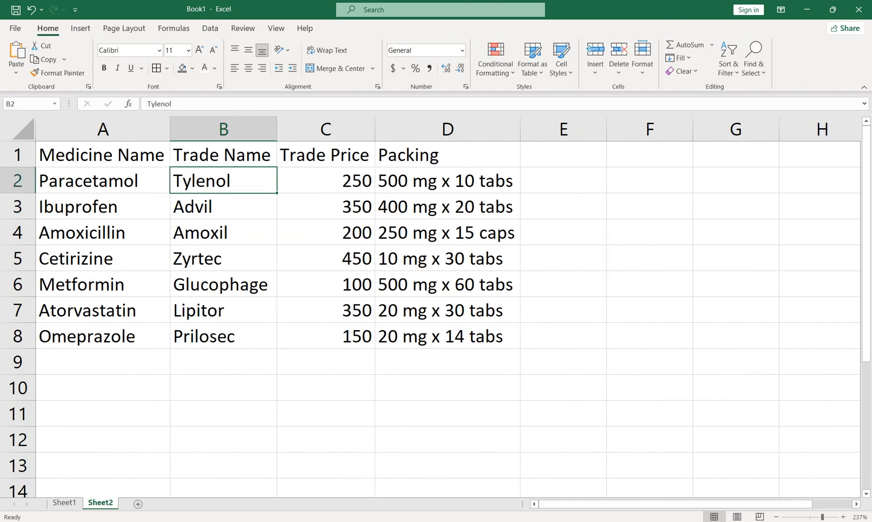
Make the header row A1:D1 of the medicine table on Sheet2 bold and centred.
{"action": "left_click", "coordinate": [447, 232]}
{"action": "key", "text": "ctrl+Up"}
{"action": "key", "text": "ctrl+shift+Left"}
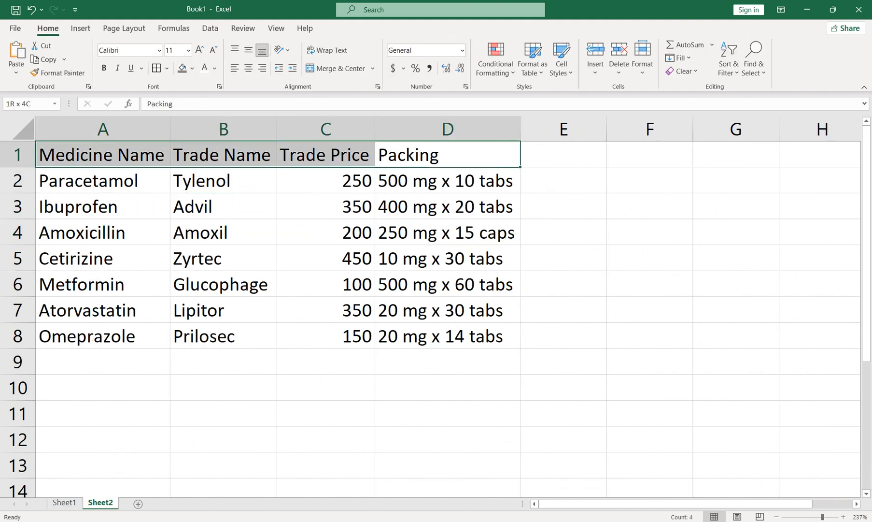
{"action": "key", "text": "ctrl+b"}
{"action": "key", "text": "ctrl+e"}
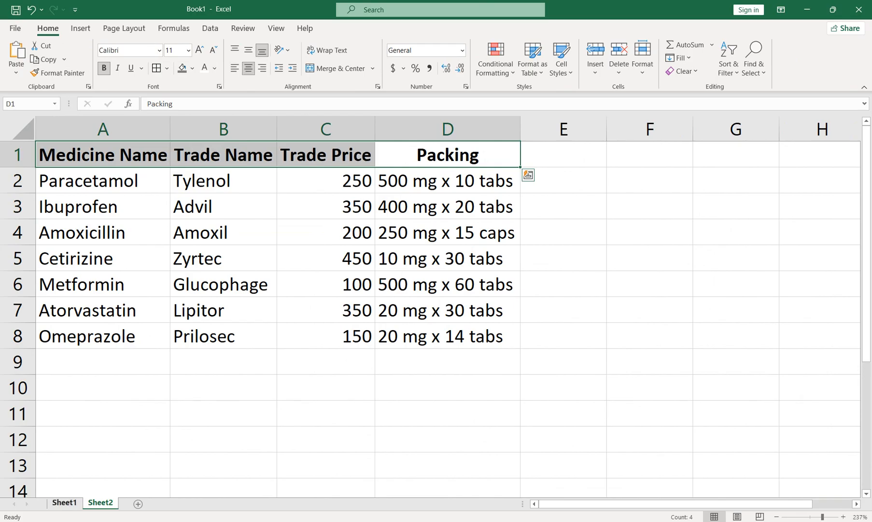
Apply list data validation to cell B3 on Sheet1, using the medicine names in Sheet2 A2:A8 as the source.
{"action": "left_click", "coordinate": [64, 503]}
{"action": "left_click", "coordinate": [211, 28]}
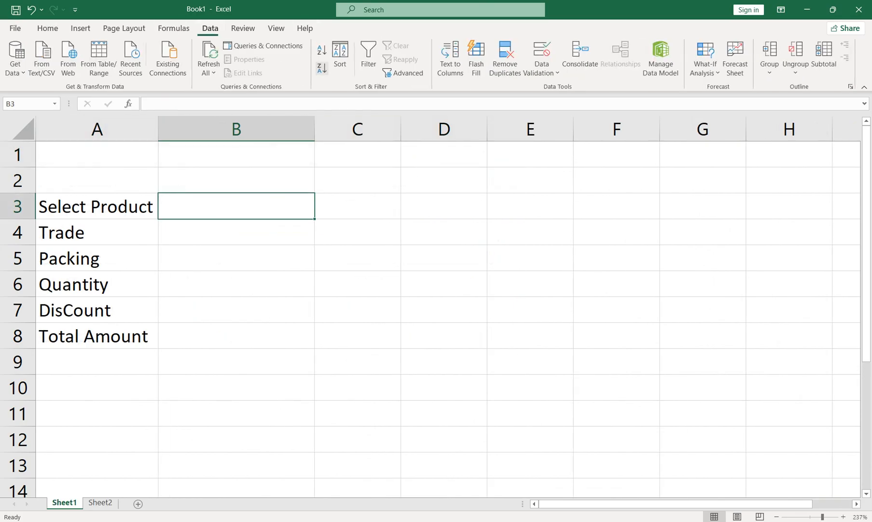
{"action": "left_click", "coordinate": [542, 73]}
{"action": "left_click", "coordinate": [550, 88]}
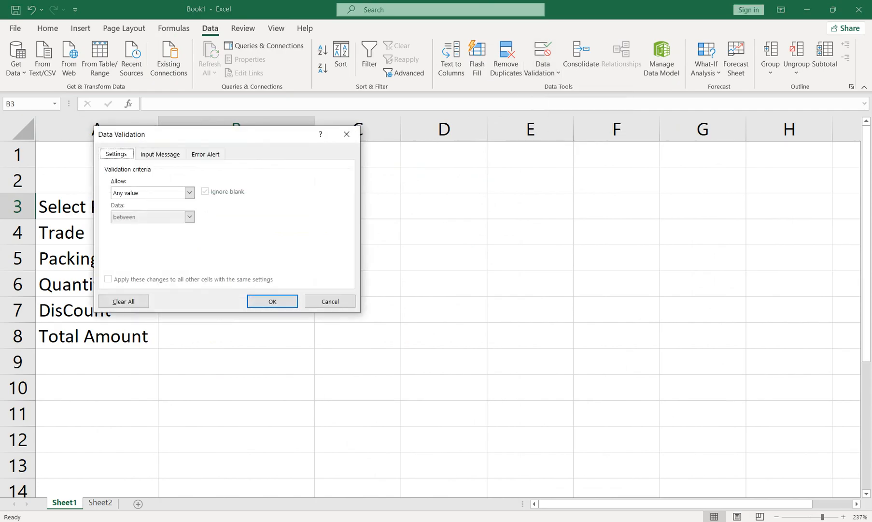
{"action": "left_click_drag", "start_coordinate": [217, 134], "coordinate": [464, 175]}
{"action": "left_click", "coordinate": [436, 232]}
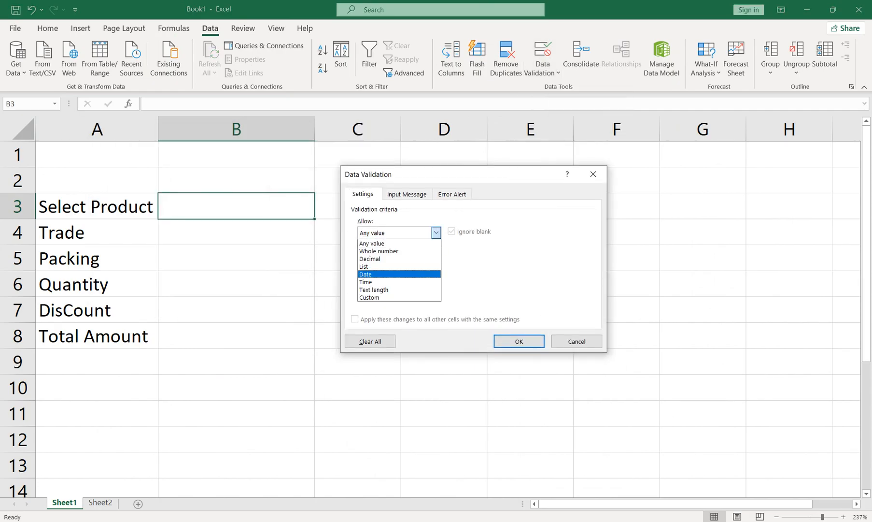
{"action": "left_click", "coordinate": [381, 266]}
{"action": "left_click", "coordinate": [437, 280]}
{"action": "left_click", "coordinate": [100, 502]}
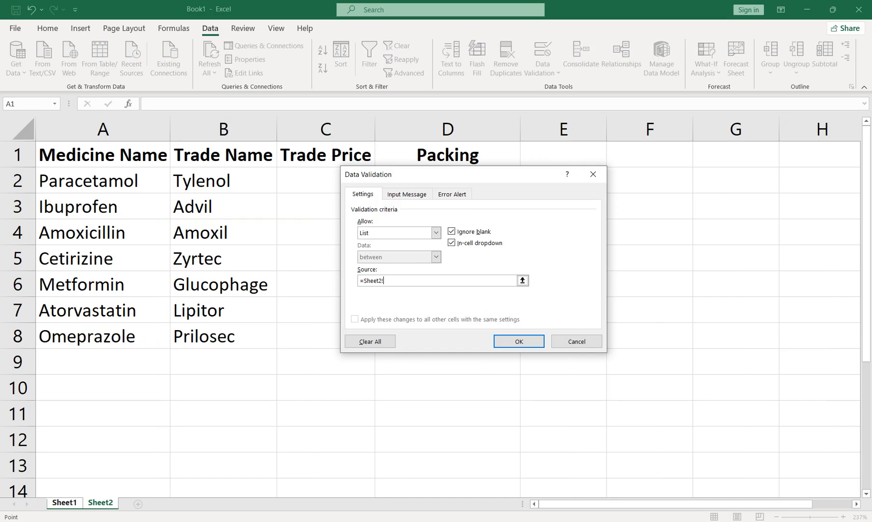
{"action": "left_click_drag", "start_coordinate": [96, 180], "coordinate": [97, 337]}
{"action": "left_click", "coordinate": [518, 341]}
Choose Paracetamol from the dropdown in B3 and widen column A slightly.
{"action": "key", "text": "alt+Down"}
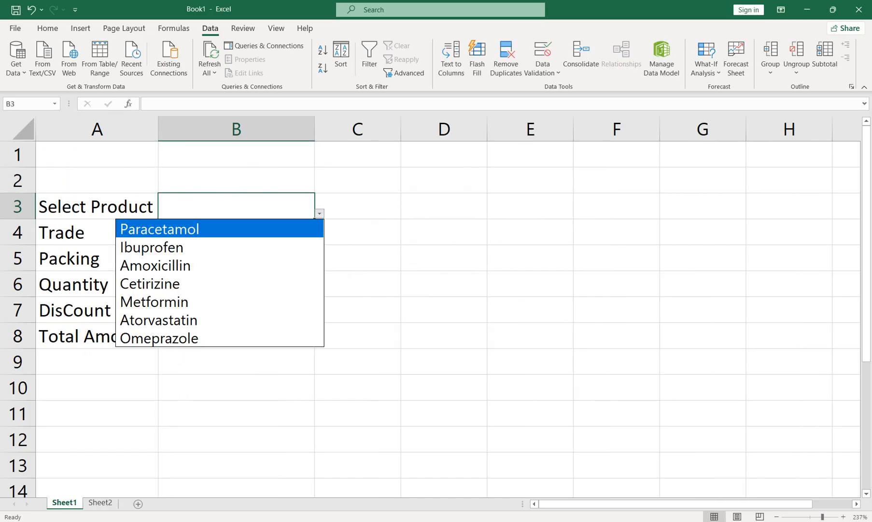
{"action": "key", "text": "Return"}
{"action": "key", "text": "Return"}
{"action": "left_click_drag", "start_coordinate": [158, 128], "coordinate": [181, 128]}
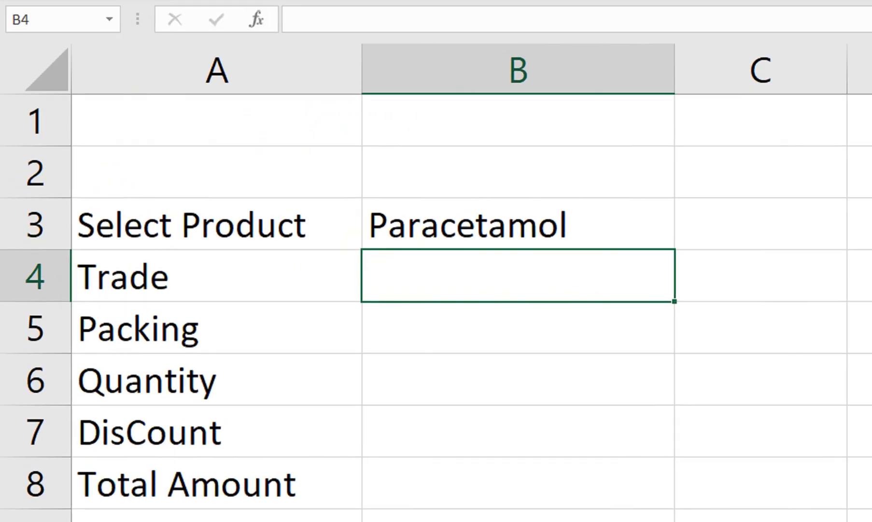
Begin an IFERROR formula in B4 with a nested VLOOKUP of B3 in Sheet2 columns A:C.
{"action": "type", "text": "=if"}
{"action": "key", "text": "Down"}
{"action": "key", "text": "Tab"}
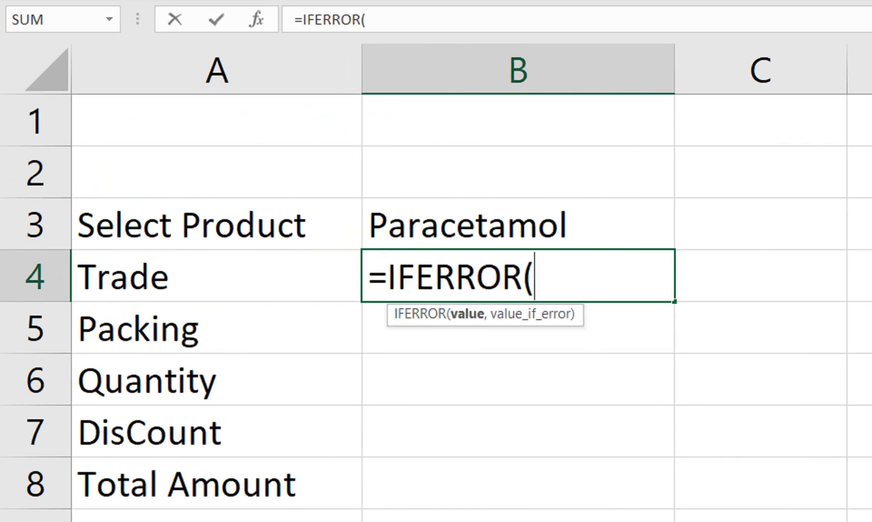
{"action": "type", "text": "vlo"}
{"action": "key", "text": "Tab"}
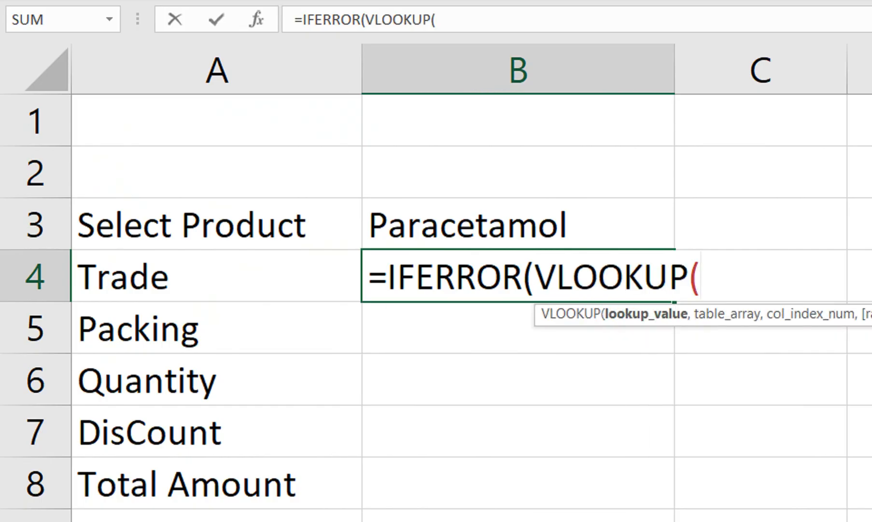
{"action": "key", "text": "Up"}
{"action": "type", "text": ","}
{"action": "key", "text": "ctrl+Page_Down"}
{"action": "left_click_drag", "start_coordinate": [174, 8], "coordinate": [624, 8]}
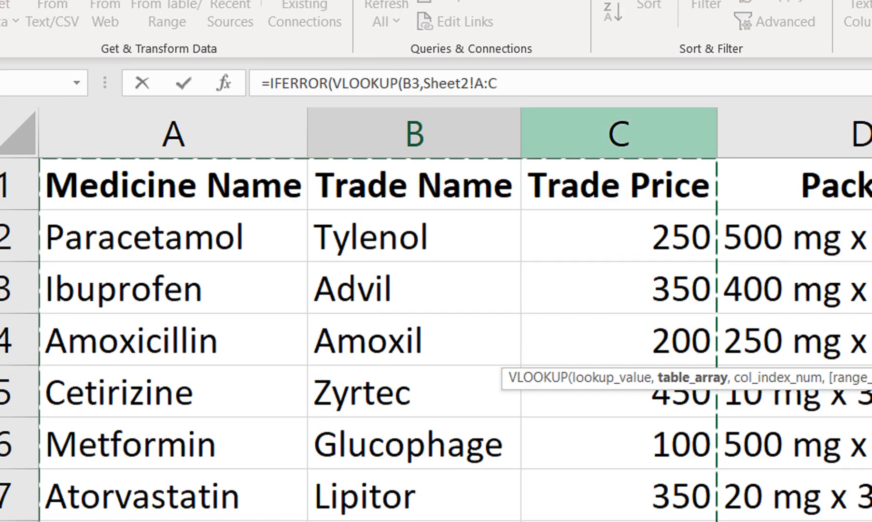
Complete the B4 formula with column index 3, exact match FALSE and an empty string "" as the error value.
{"action": "left_click", "coordinate": [503, 73]}
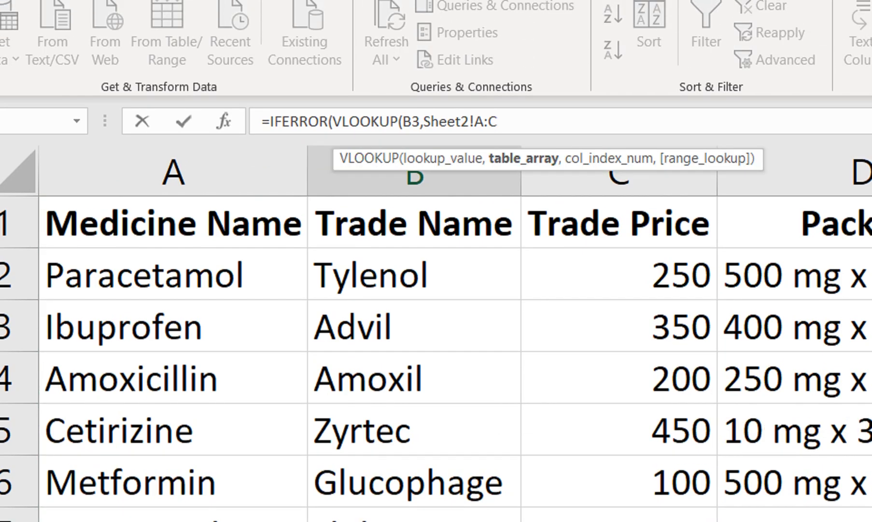
{"action": "type", "text": ",3"}
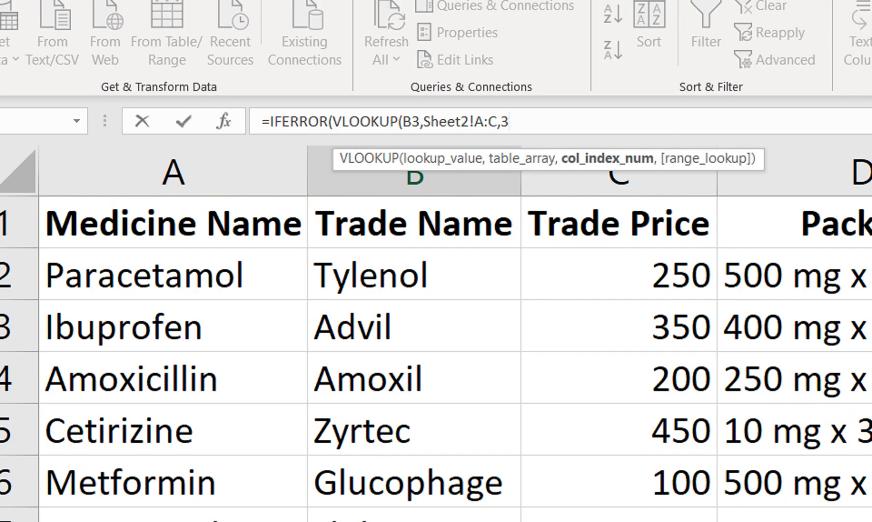
{"action": "type", "text": ","}
{"action": "key", "text": "Down"}
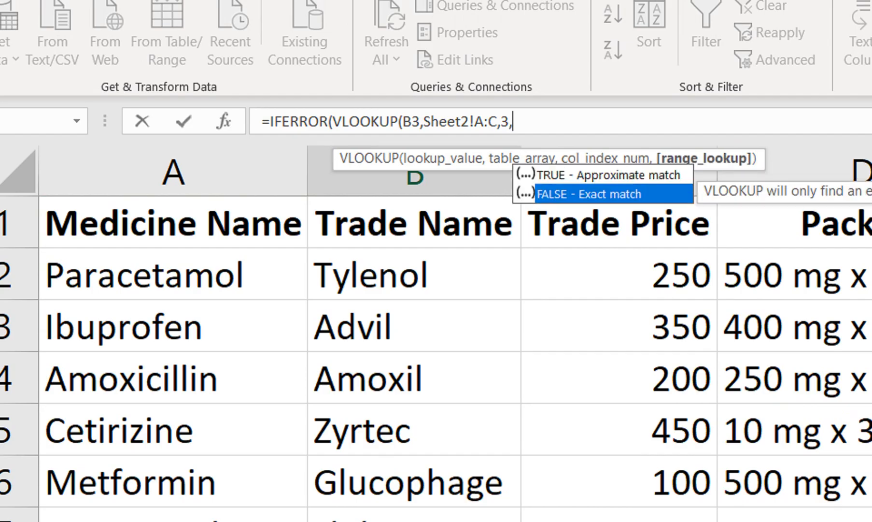
{"action": "key", "text": "Tab"}
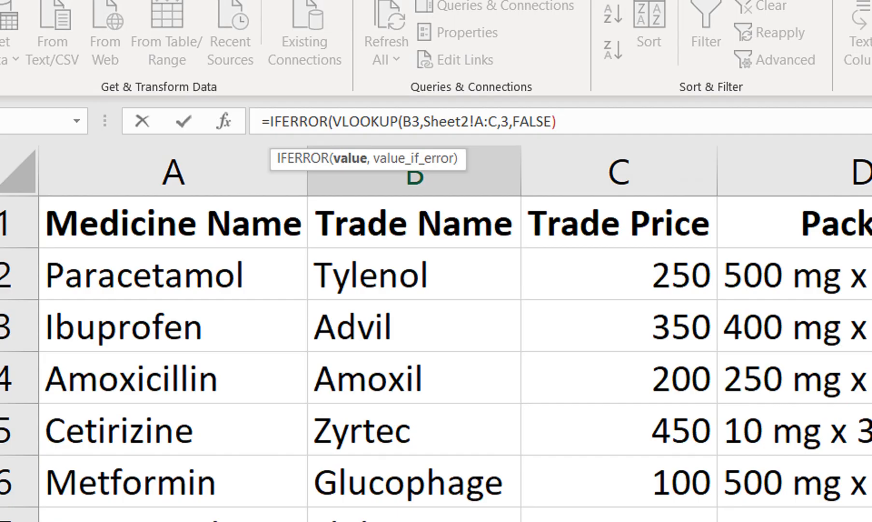
{"action": "type", "text": ",\"\""}
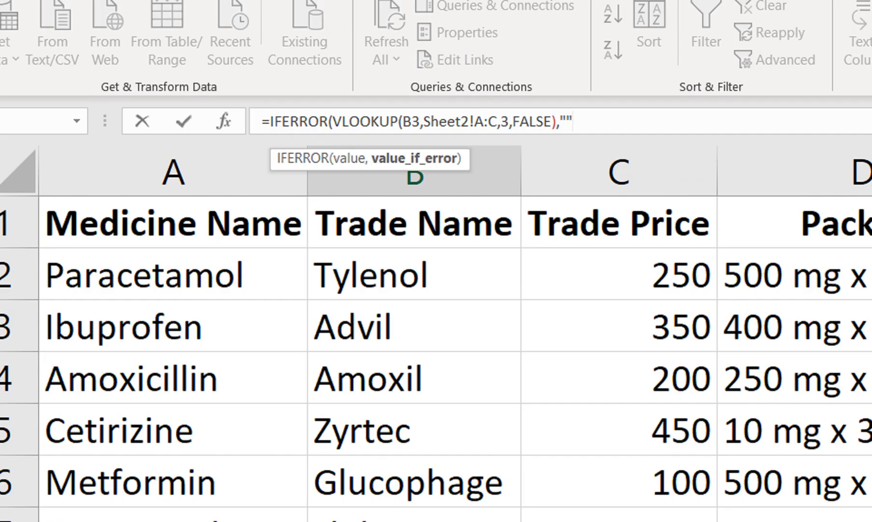
{"action": "type", "text": ")"}
{"action": "key", "text": "Return"}
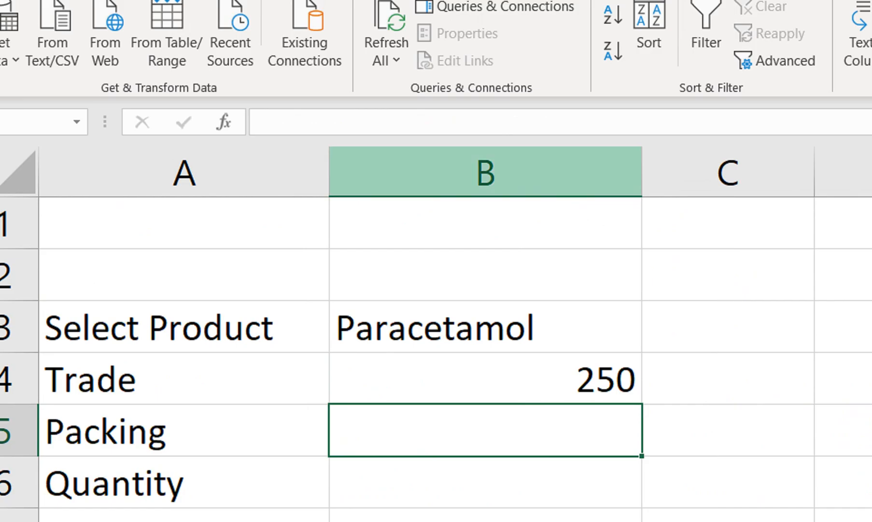
Centre the trade price in cell B4 horizontally.
{"action": "left_click", "coordinate": [485, 375]}
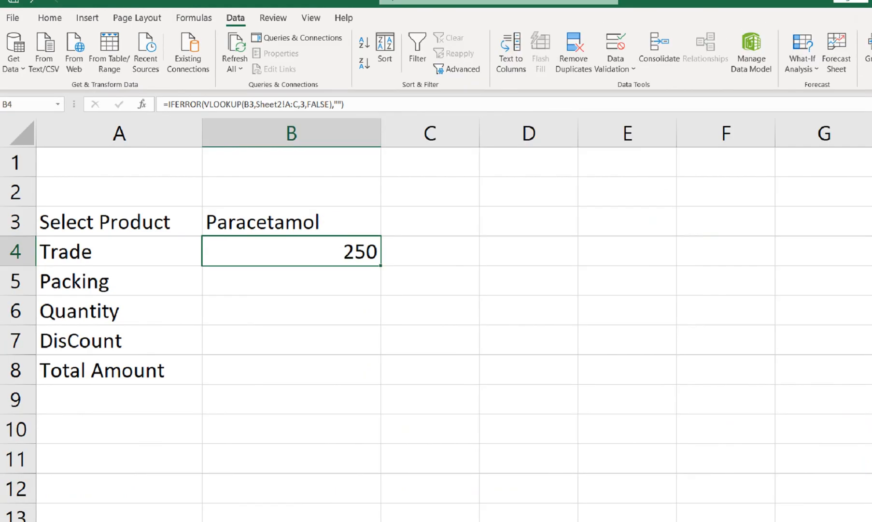
{"action": "left_click", "coordinate": [48, 28]}
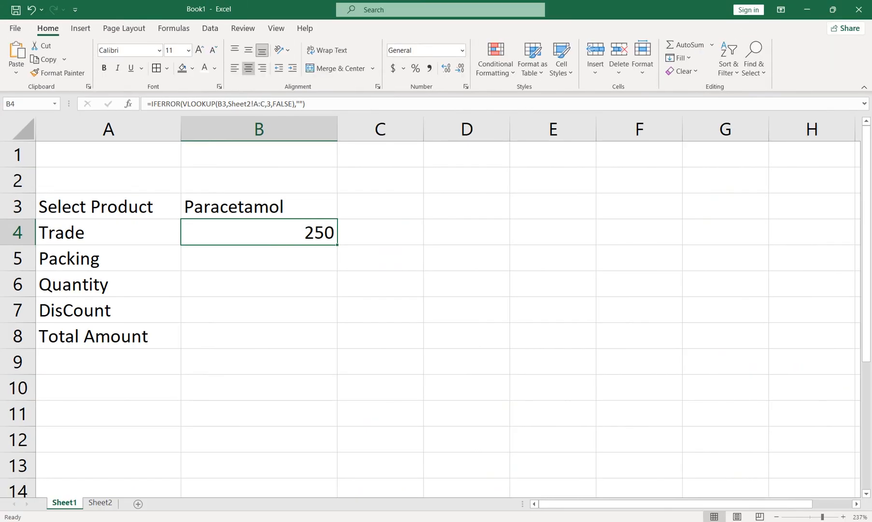
{"action": "left_click", "coordinate": [248, 68]}
{"action": "key", "text": "Return"}
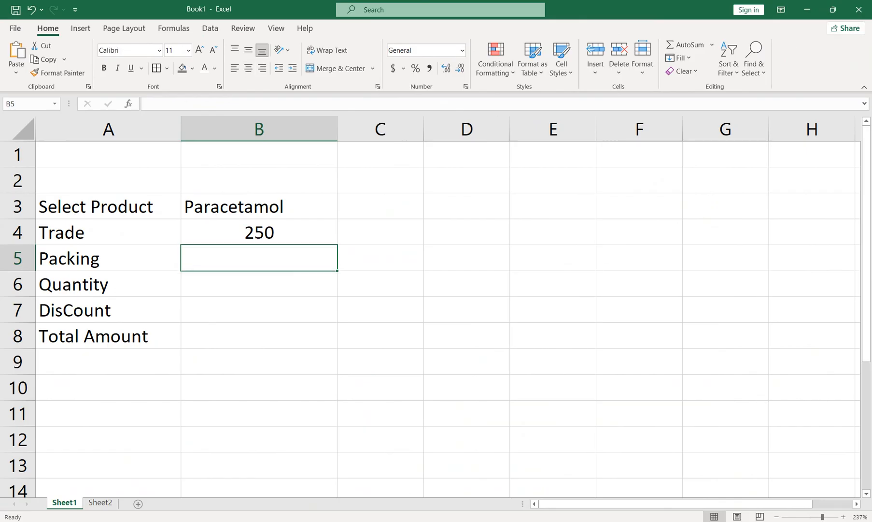
{"action": "type", "text": "=if"}
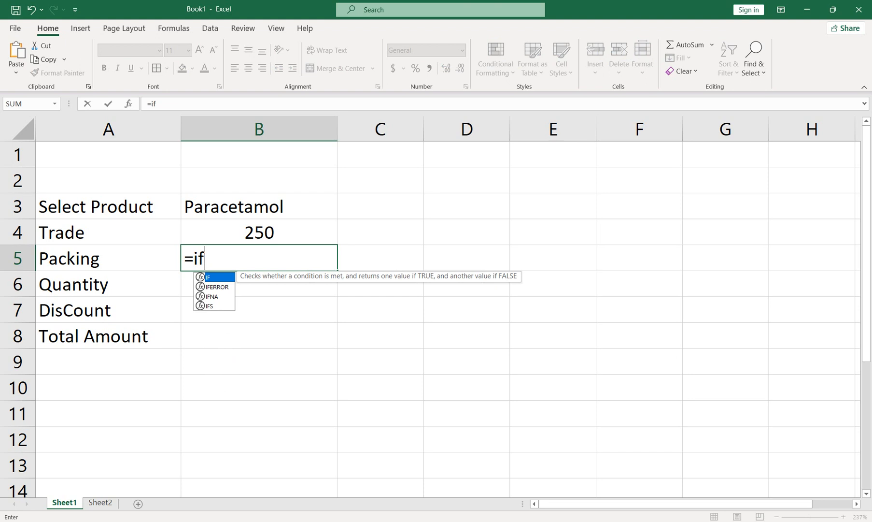
{"action": "key", "text": "Down"}
{"action": "key", "text": "Tab"}
{"action": "type", "text": "vl"}
{"action": "key", "text": "Tab"}
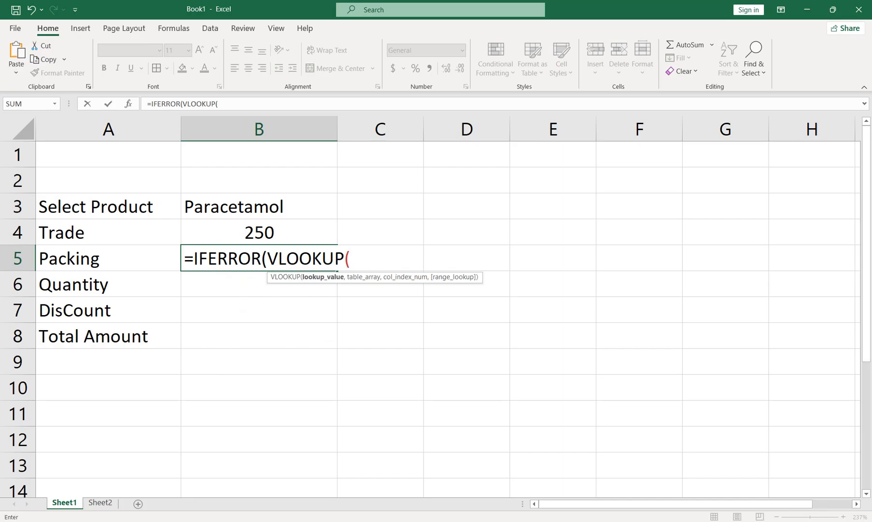
{"action": "key", "text": "BackSpace"}
{"action": "key", "text": "BackSpace"}
{"action": "key", "text": "BackSpace"}
{"action": "key", "text": "BackSpace"}
{"action": "key", "text": "BackSpace"}
{"action": "key", "text": "BackSpace"}
{"action": "key", "text": "BackSpace"}
{"action": "key", "text": "BackSpace"}
{"action": "key", "text": "BackSpace"}
{"action": "key", "text": "BackSpace"}
{"action": "key", "text": "BackSpace"}
{"action": "key", "text": "BackSpace"}
{"action": "key", "text": "BackSpace"}
{"action": "key", "text": "BackSpace"}
{"action": "key", "text": "BackSpace"}
{"action": "key", "text": "BackSpace"}
{"action": "key", "text": "BackSpace"}
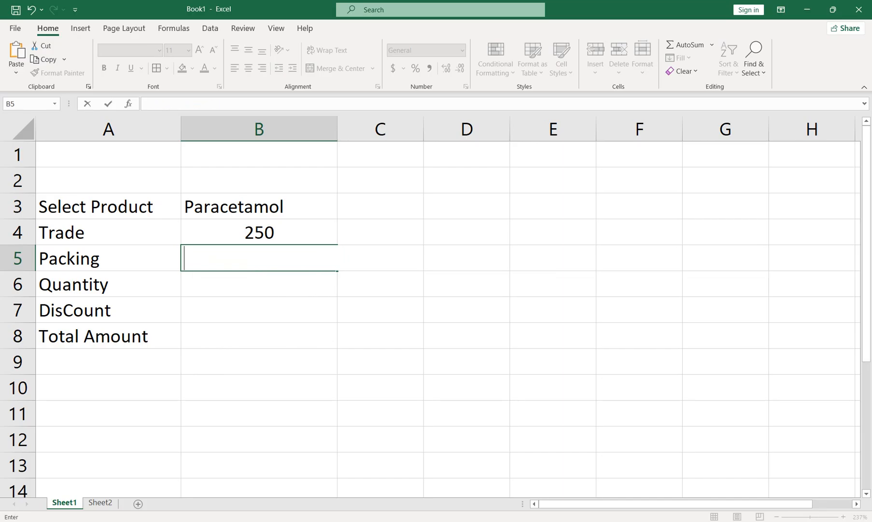
{"action": "left_click", "coordinate": [259, 388]}
{"action": "left_click", "coordinate": [100, 502]}
{"action": "left_click", "coordinate": [326, 207]}
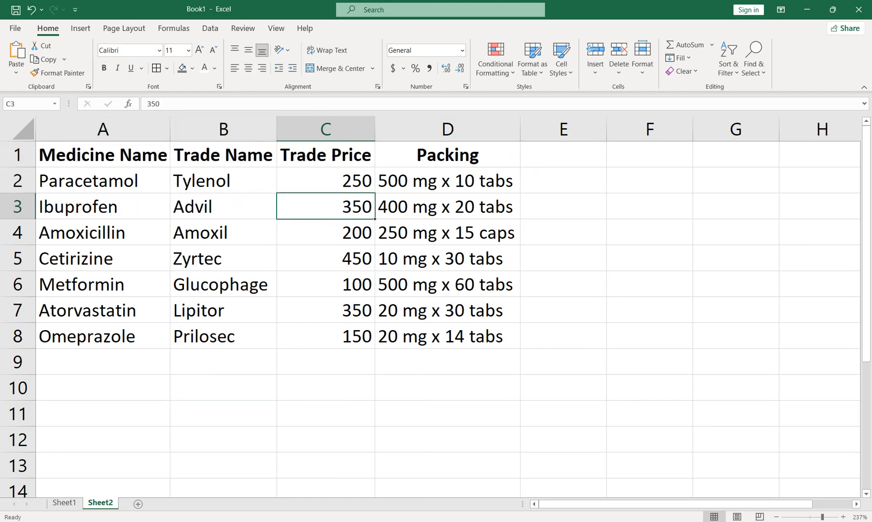
{"action": "left_click", "coordinate": [447, 206]}
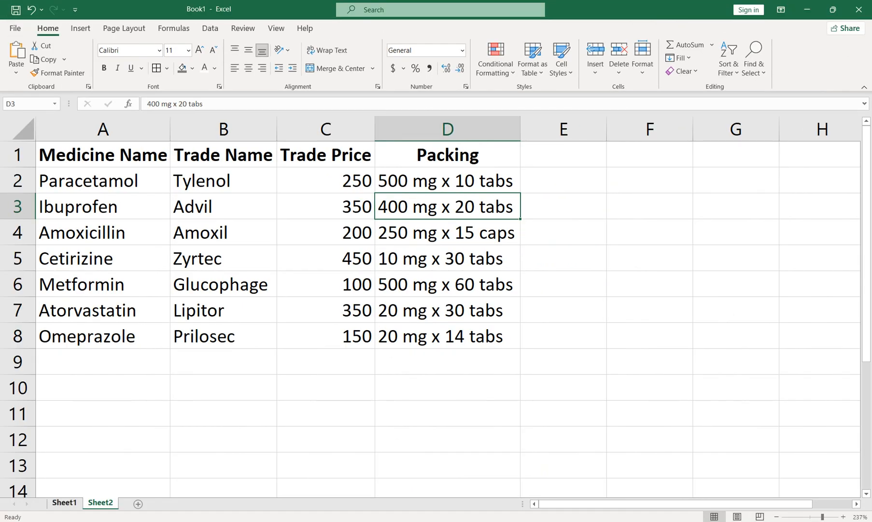
{"action": "left_click", "coordinate": [64, 502]}
Begin the Packing formula in B5 of Sheet1 with an IFERROR function wrapping a RIGHT function.
{"action": "double_click", "coordinate": [259, 258]}
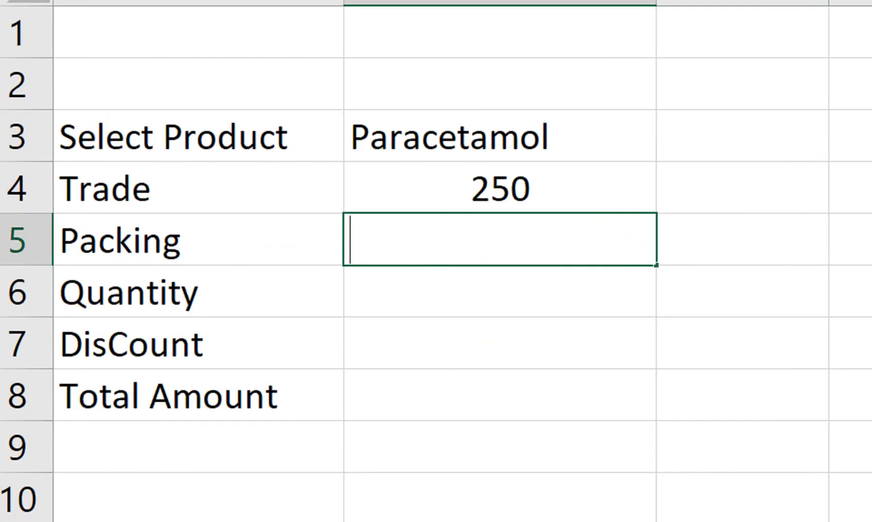
{"action": "type", "text": "=if"}
{"action": "key", "text": "Down"}
{"action": "key", "text": "Tab"}
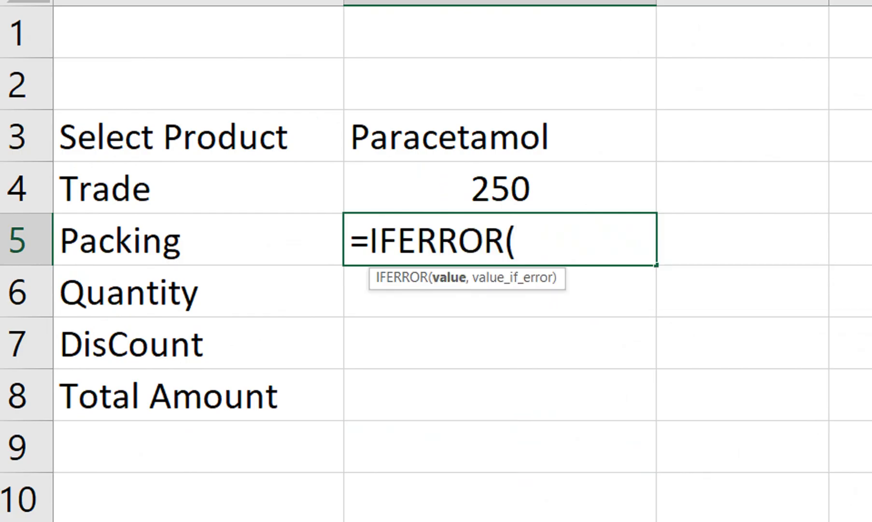
{"action": "type", "text": "r"}
{"action": "key", "text": "BackSpace"}
{"action": "type", "text": "right"}
{"action": "key", "text": "Tab"}
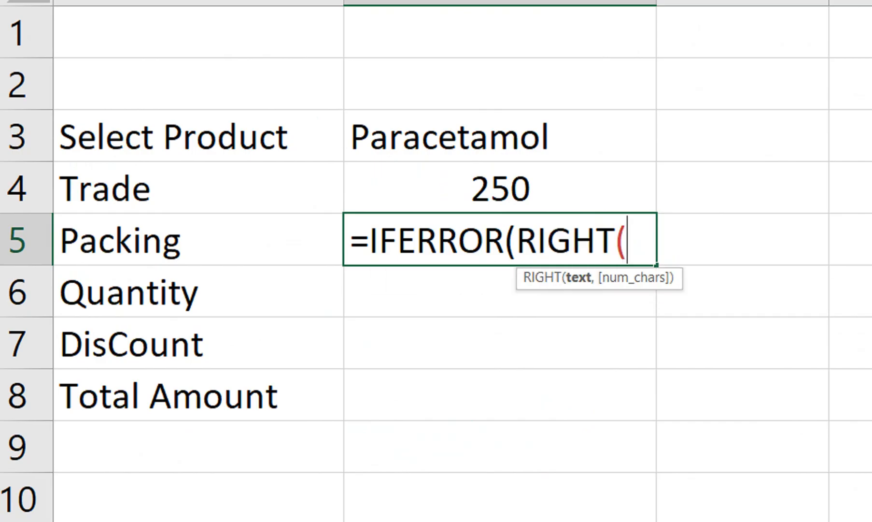
Nest a VLOOKUP of B3 in Sheet2 columns A:D inside RIGHT, with column index 4 and exact match FALSE.
{"action": "type", "text": "vlo"}
{"action": "key", "text": "Tab"}
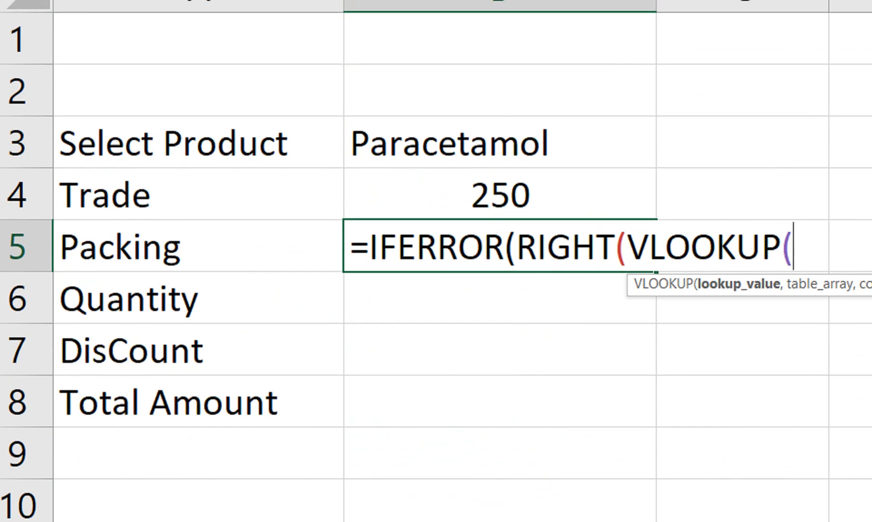
{"action": "left_click", "coordinate": [500, 143]}
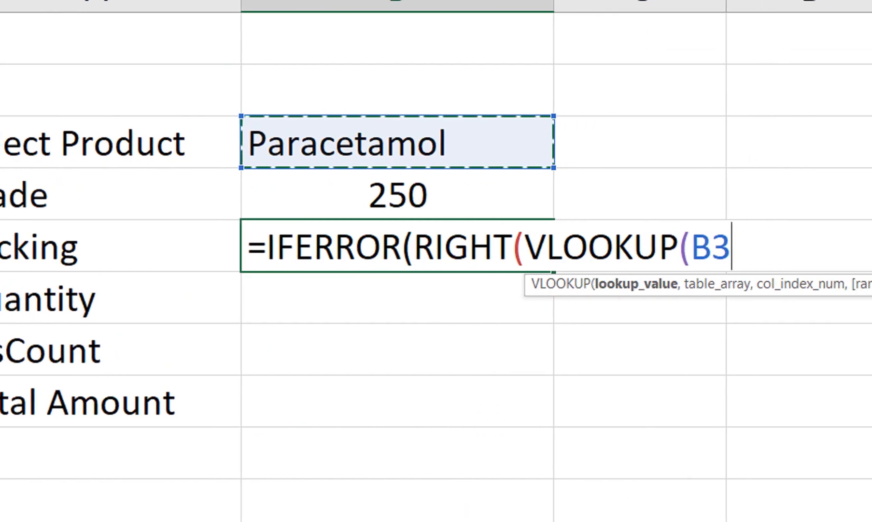
{"action": "type", "text": ","}
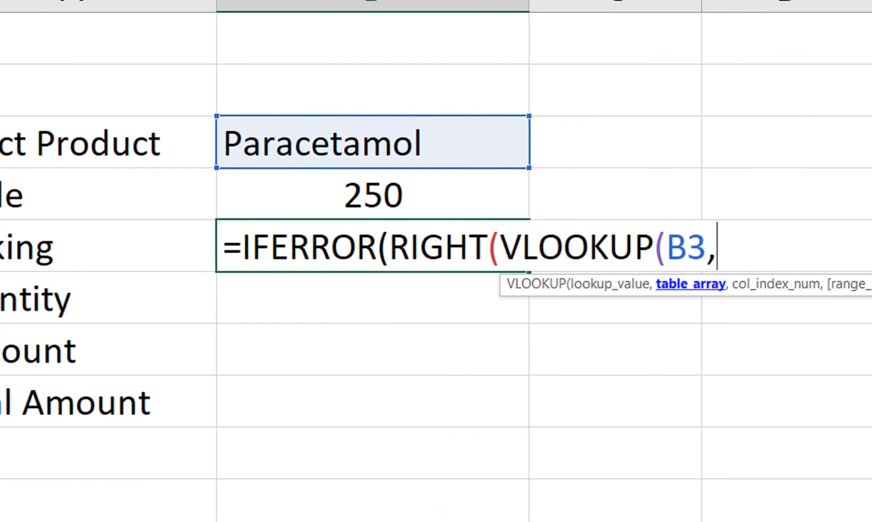
{"action": "left_click", "coordinate": [200, 483]}
{"action": "left_click_drag", "start_coordinate": [205, 138], "coordinate": [763, 141]}
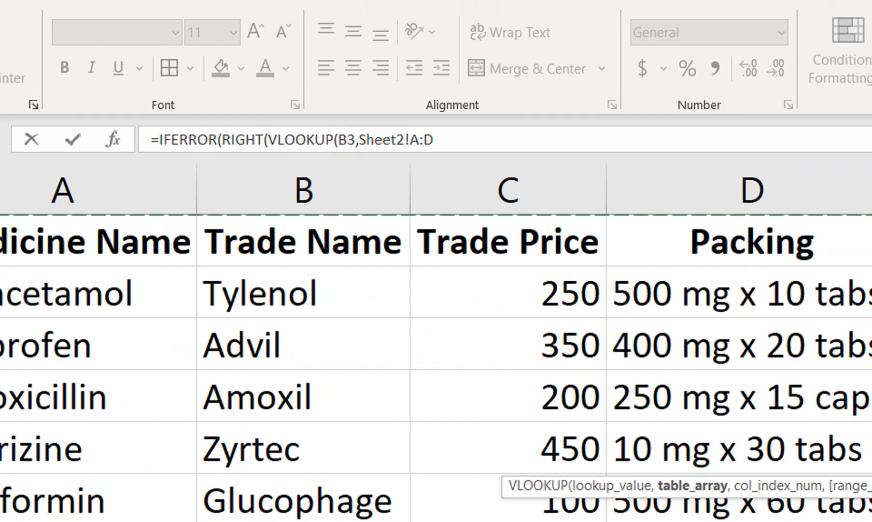
{"action": "type", "text": ",4,"}
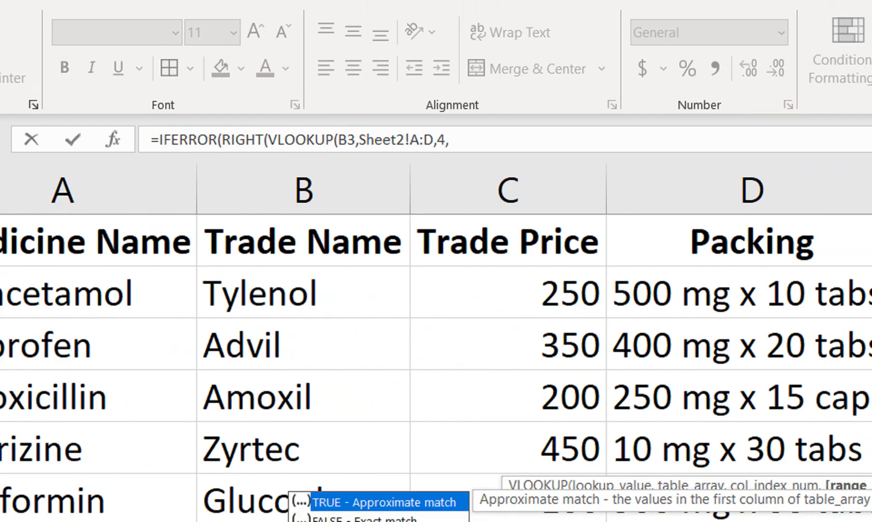
{"action": "key", "text": "Down"}
{"action": "key", "text": "Tab"}
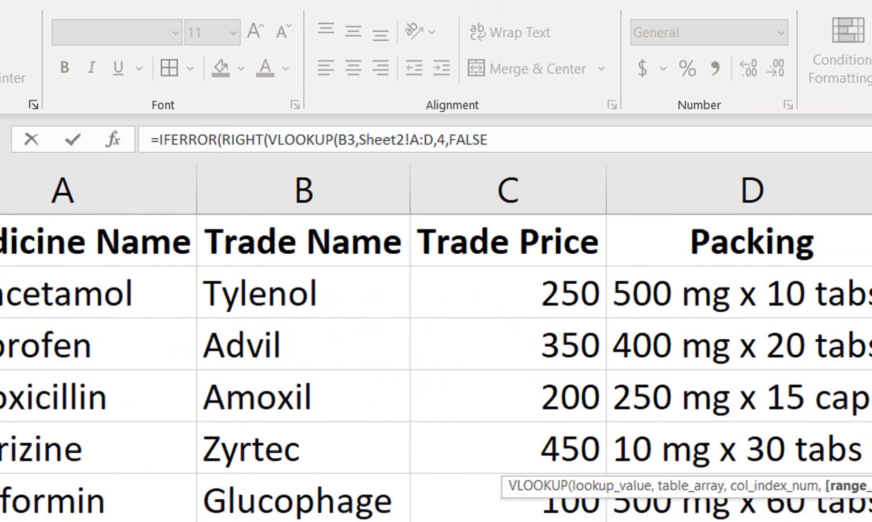
Complete the B5 formula by extracting 7 characters with RIGHT and returning an empty string "" on error.
{"action": "type", "text": "),7"}
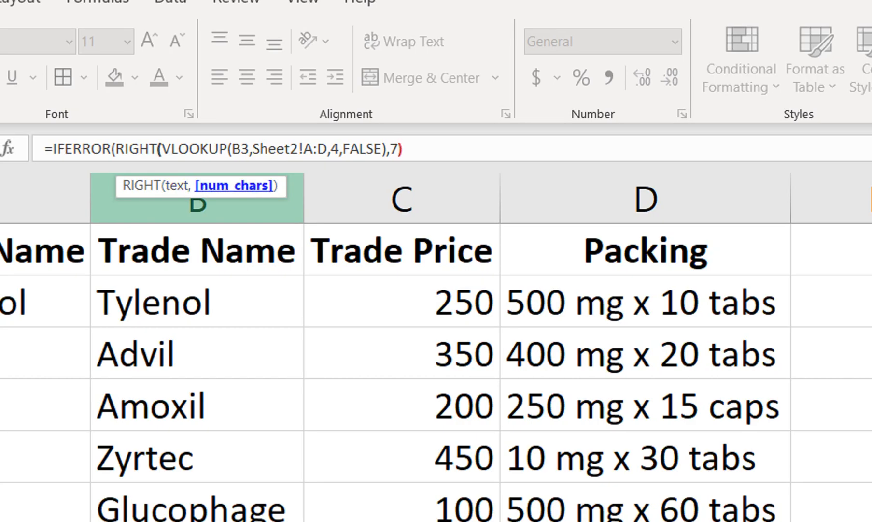
{"action": "type", "text": ","}
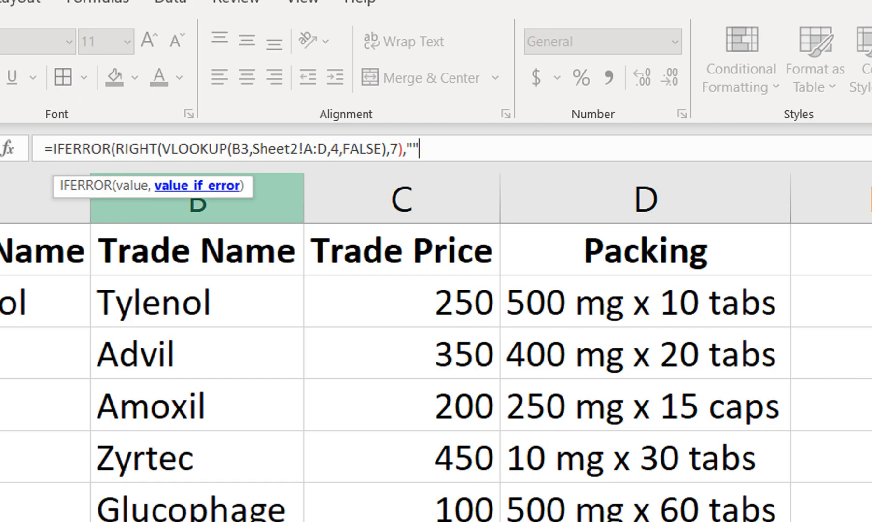
{"action": "key", "text": "Return"}
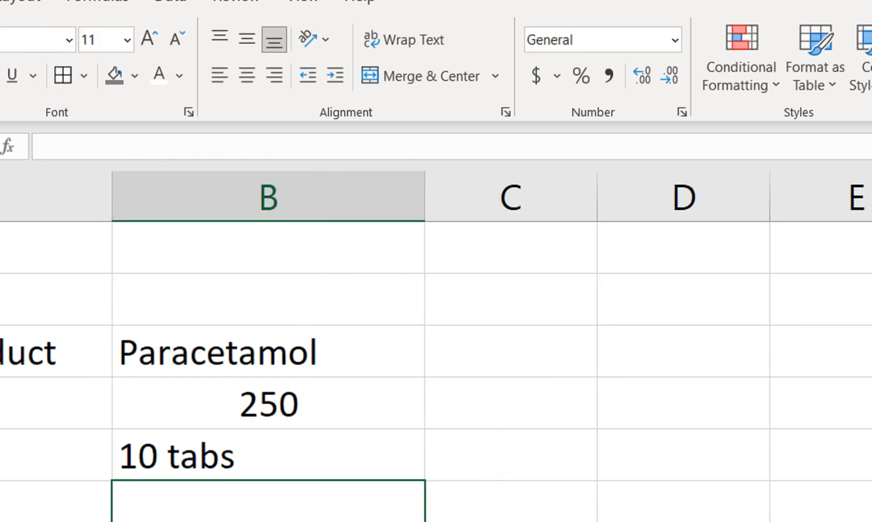
Centre the packing value in cell B5 horizontally.
{"action": "left_click", "coordinate": [270, 376]}
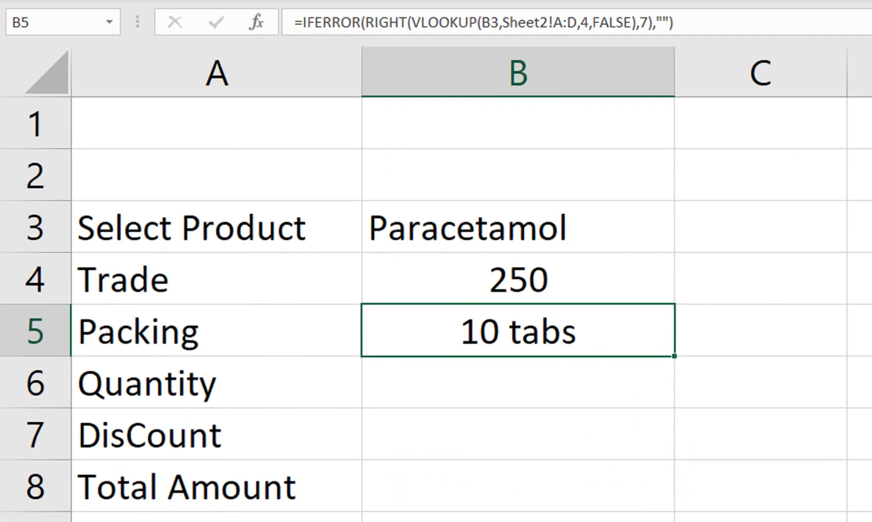
{"action": "left_click", "coordinate": [518, 382]}
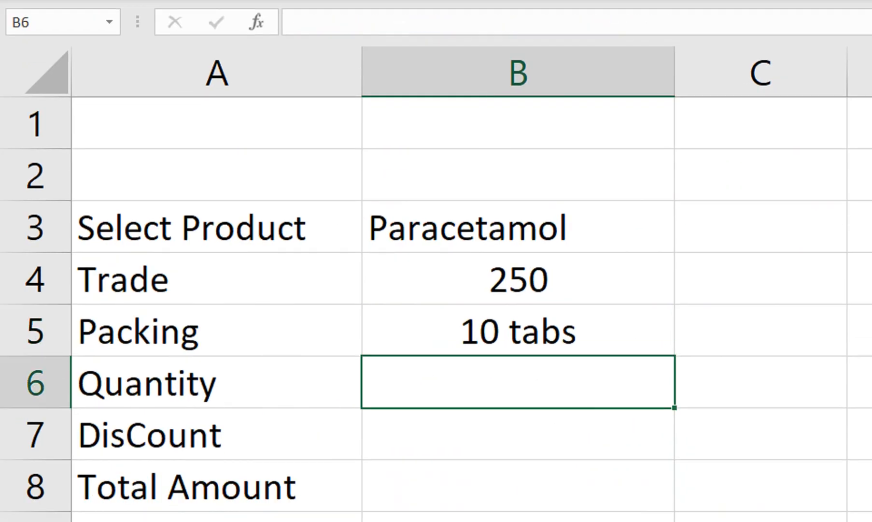
{"action": "left_click", "coordinate": [519, 226]}
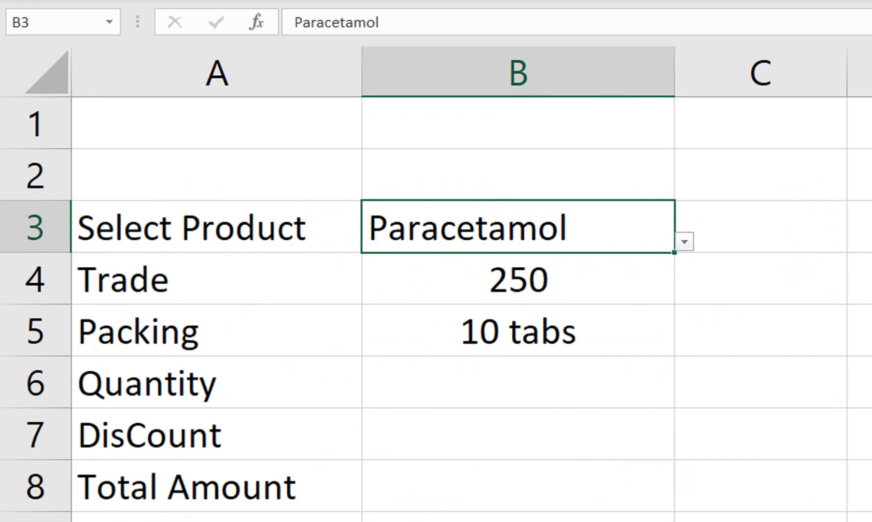
Enter a quantity of 5 in cell B6 and centre it horizontally.
{"action": "key", "text": "Down"}
{"action": "key", "text": "Down"}
{"action": "key", "text": "Down"}
{"action": "type", "text": "5"}
{"action": "key", "text": "Return"}
{"action": "key", "text": "Up"}
{"action": "left_click", "coordinate": [496, 100]}
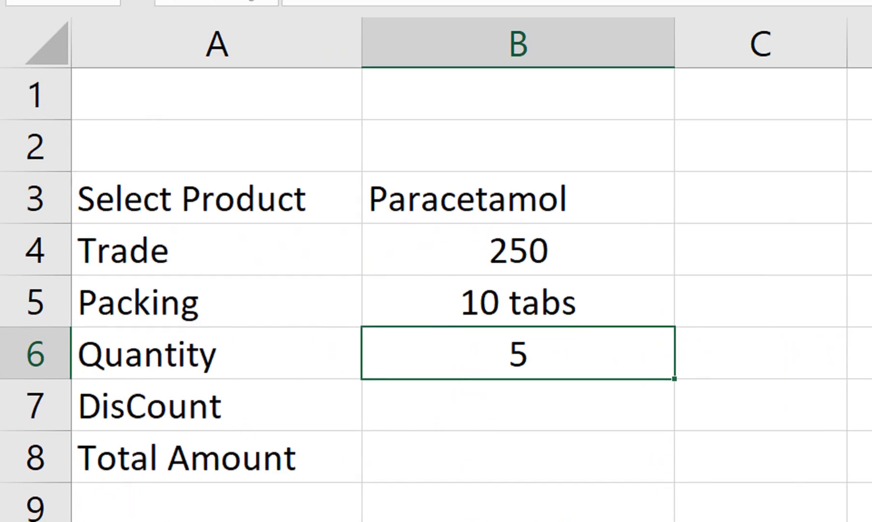
Enter a discount of 2% in cell B7 and centre it horizontally.
{"action": "key", "text": "Down"}
{"action": "type", "text": "2%"}
{"action": "key", "text": "Return"}
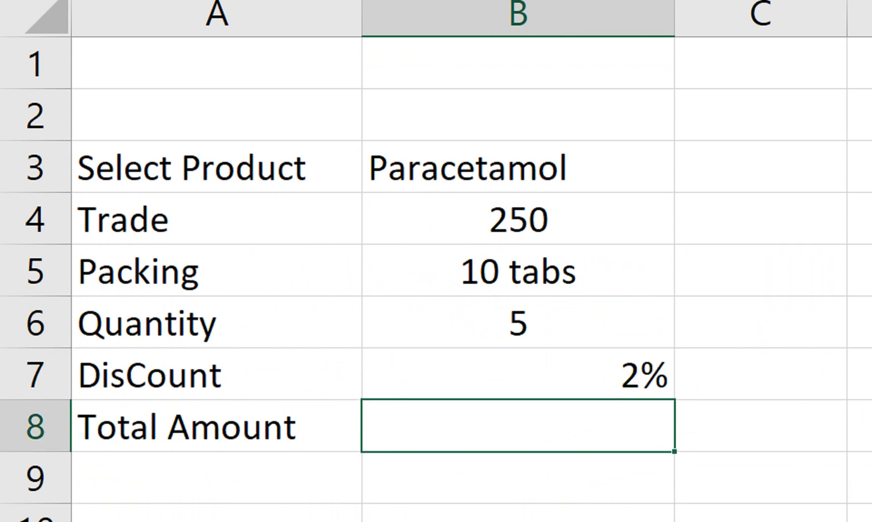
{"action": "key", "text": "Up"}
{"action": "left_click", "coordinate": [496, 101]}
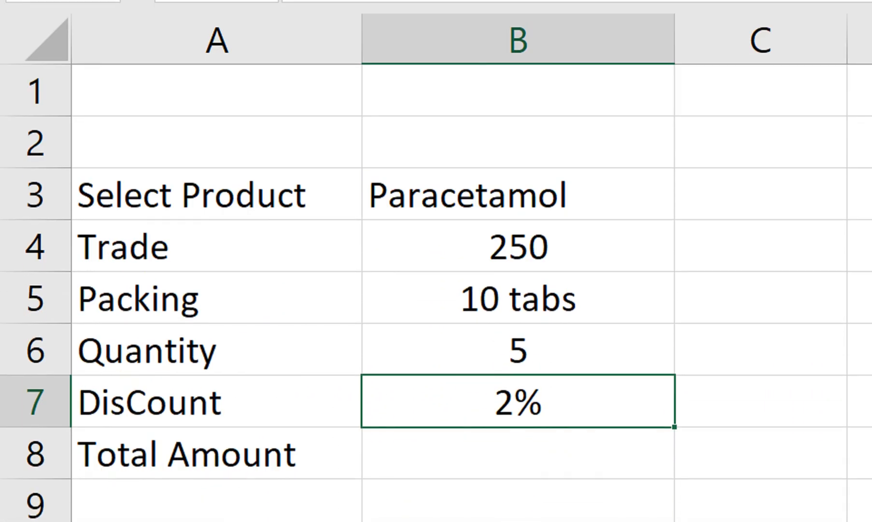
Begin the Total Amount formula in B8 with IFERROR wrapping an IF that tests whether B6="".
{"action": "key", "text": "Down"}
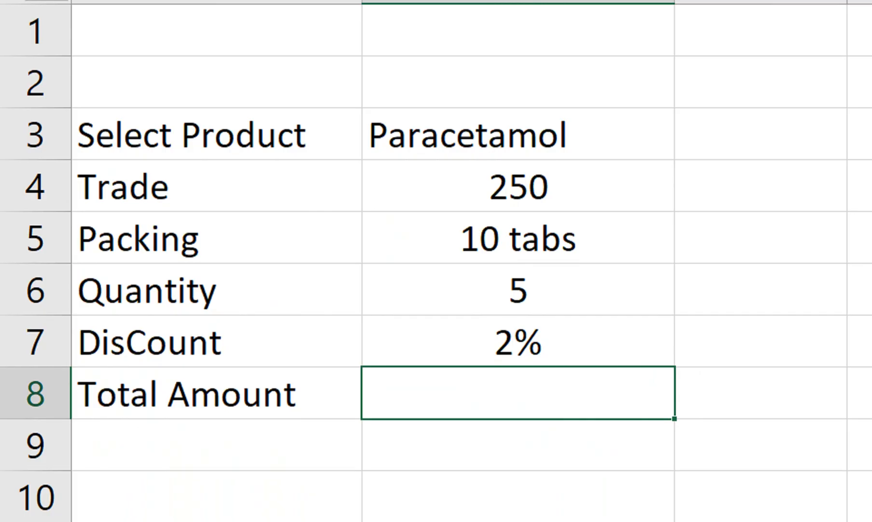
{"action": "type", "text": "=if"}
{"action": "key", "text": "Down"}
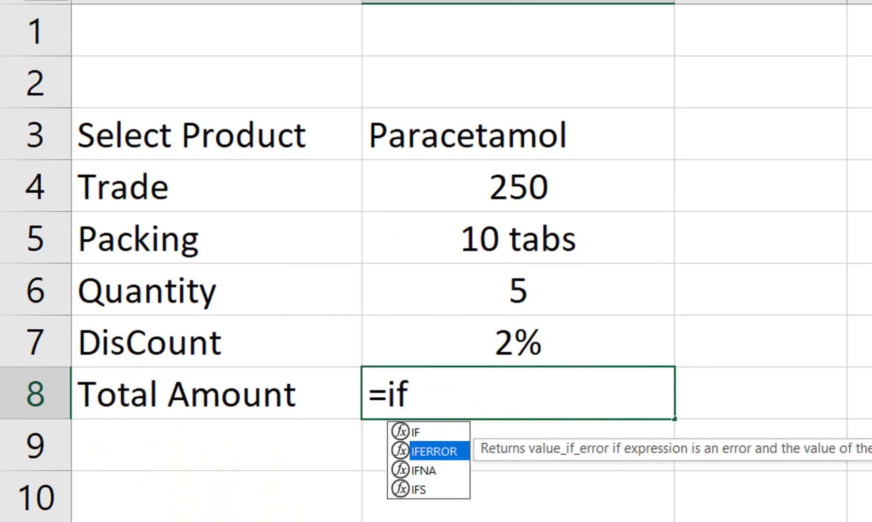
{"action": "key", "text": "Tab"}
{"action": "type", "text": "if("}
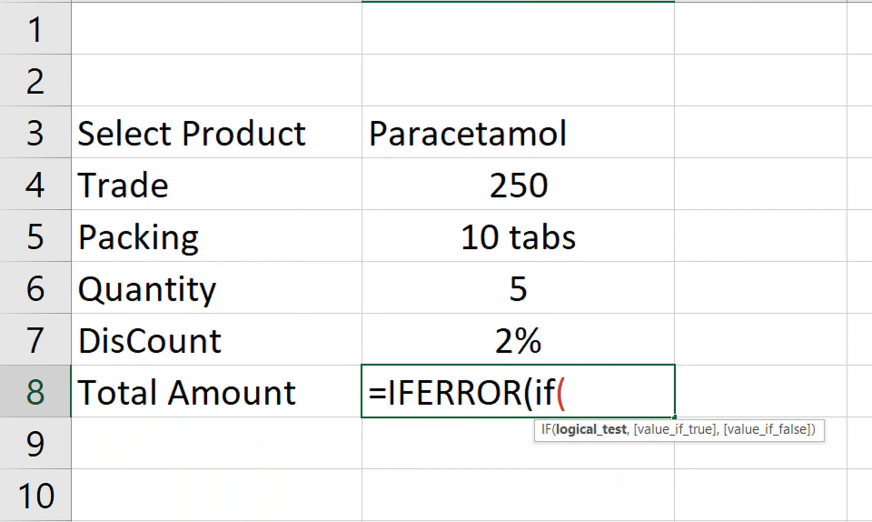
{"action": "left_click", "coordinate": [518, 288]}
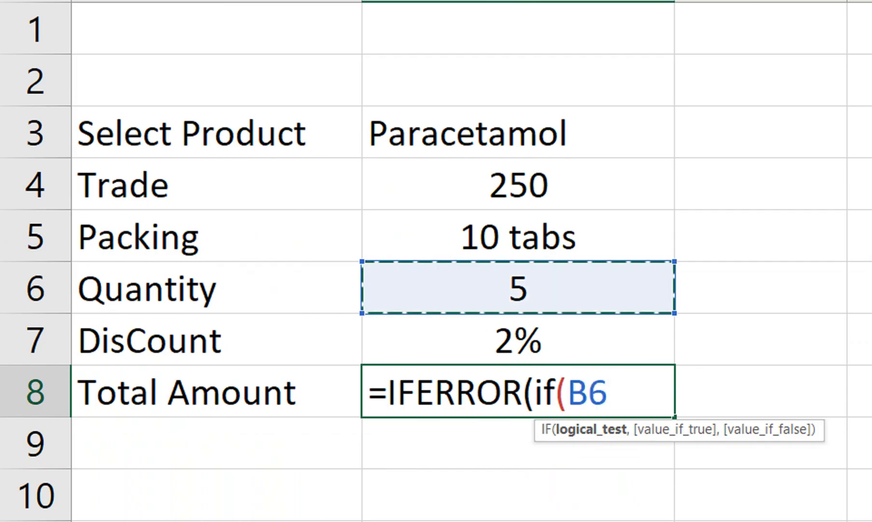
{"action": "type", "text": "="}
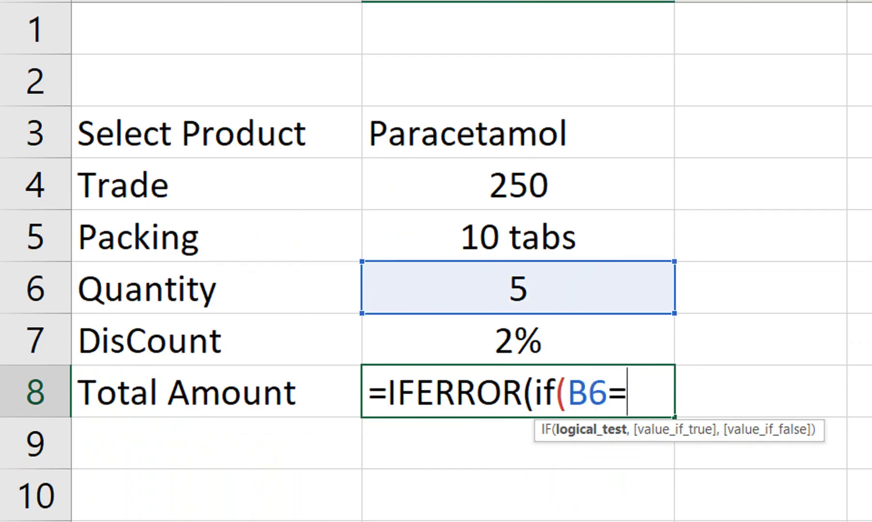
{"action": "type", "text": "\"\","}
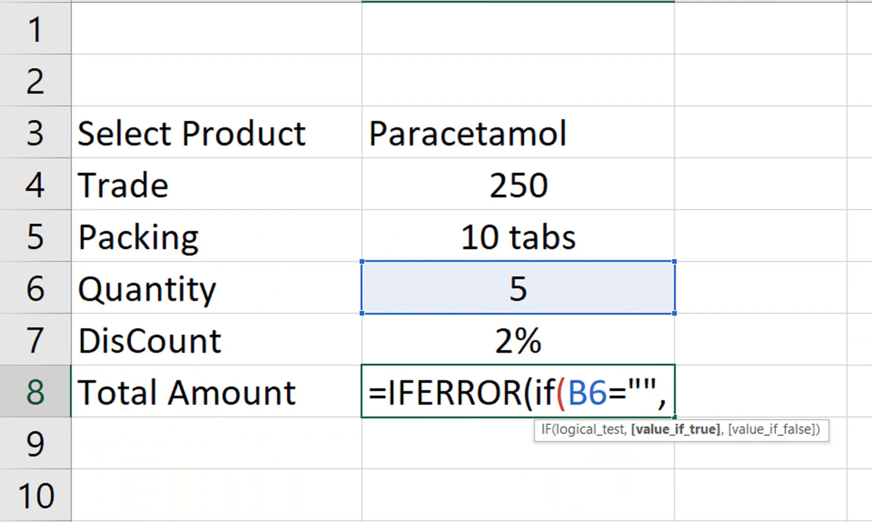
{"action": "type", "text": "("}
Add (B4*(1-B7)) as the IF function's value-if-true argument in the B8 formula.
{"action": "left_click", "coordinate": [519, 185]}
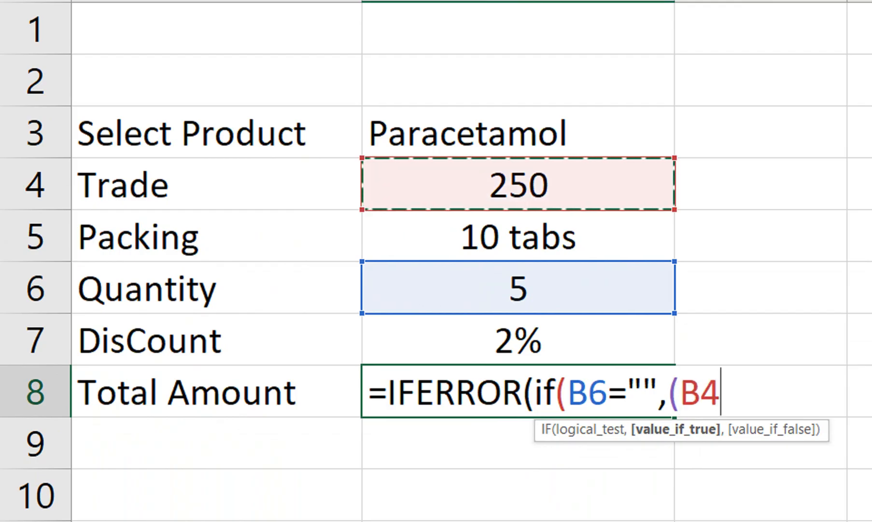
{"action": "type", "text": "*("}
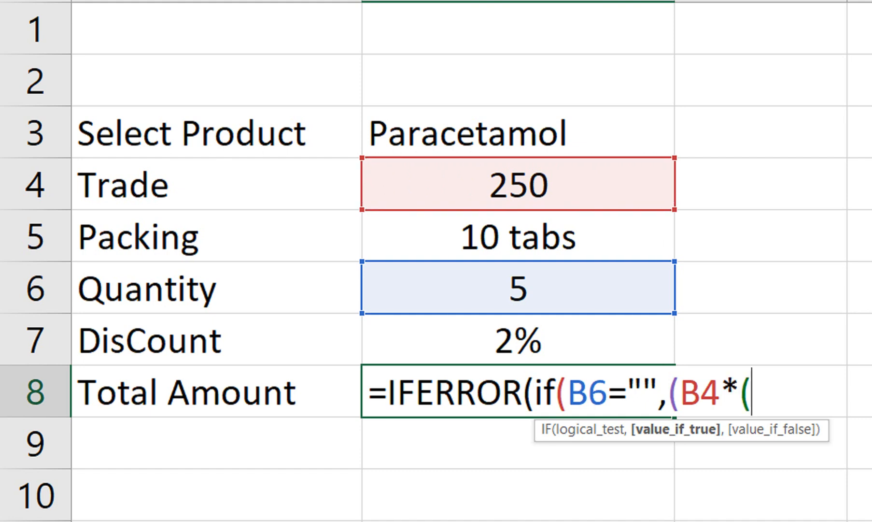
{"action": "type", "text": "1-"}
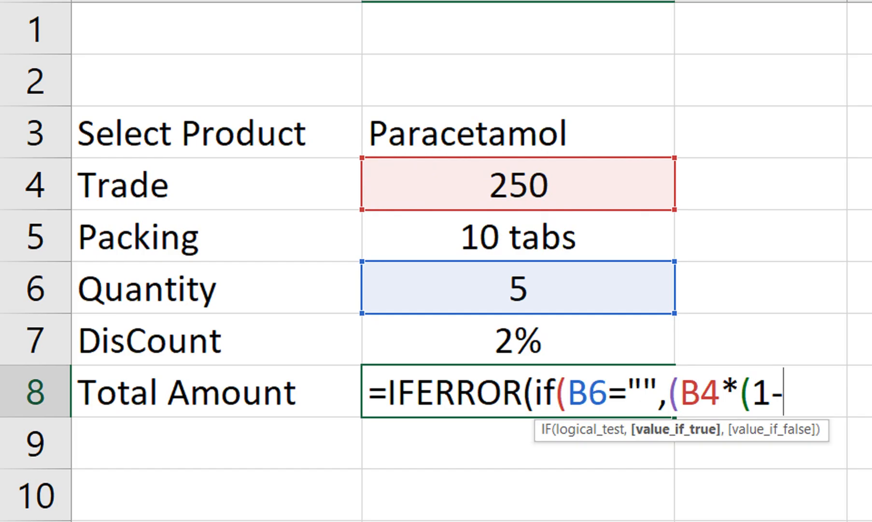
{"action": "key", "text": "Up"}
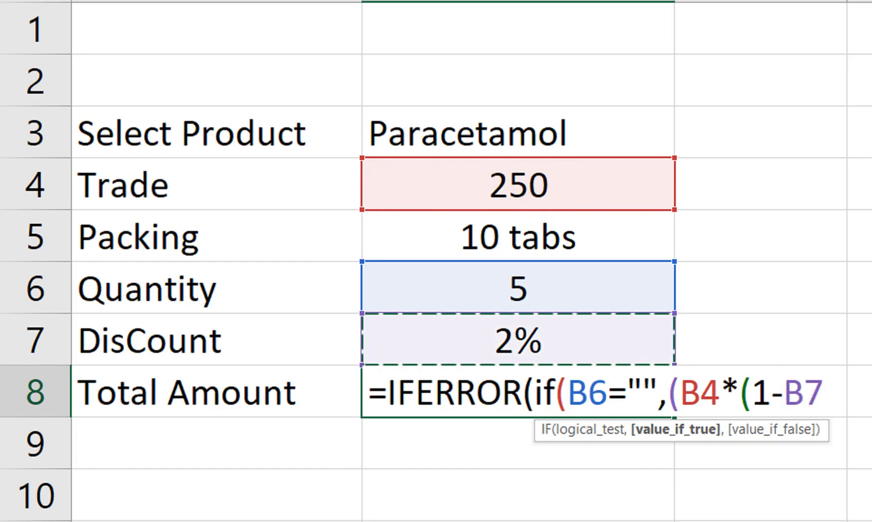
{"action": "type", "text": "))"}
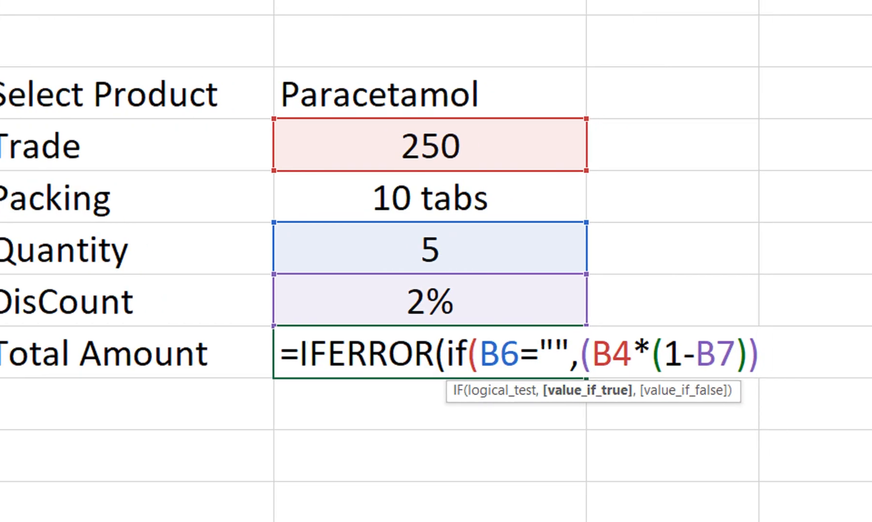
Start the IF function's value-if-false argument in B8 with (B4/LEFT(B5,2))*B6.
{"action": "type", "text": ","}
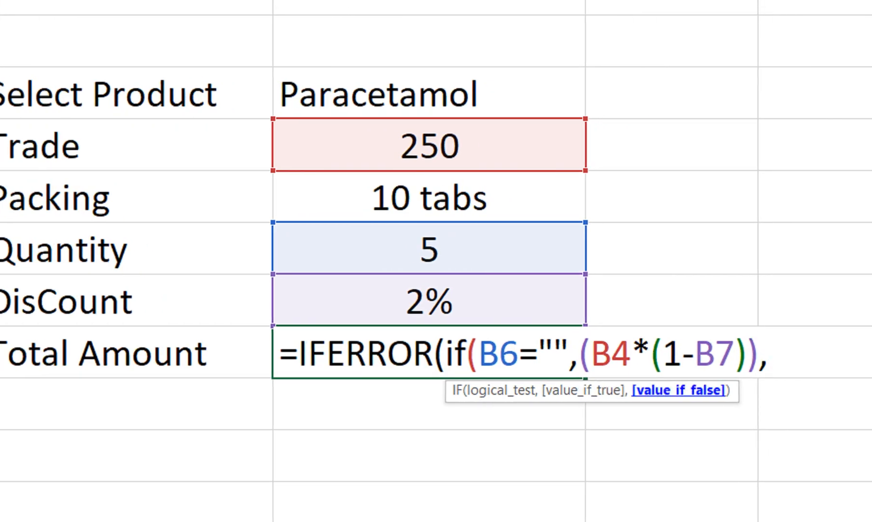
{"action": "type", "text": "("}
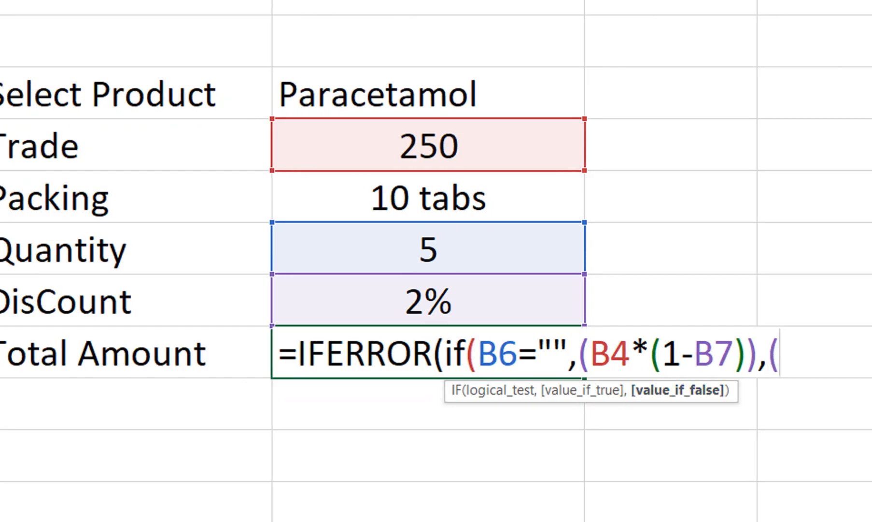
{"action": "left_click", "coordinate": [428, 145]}
{"action": "type", "text": "/"}
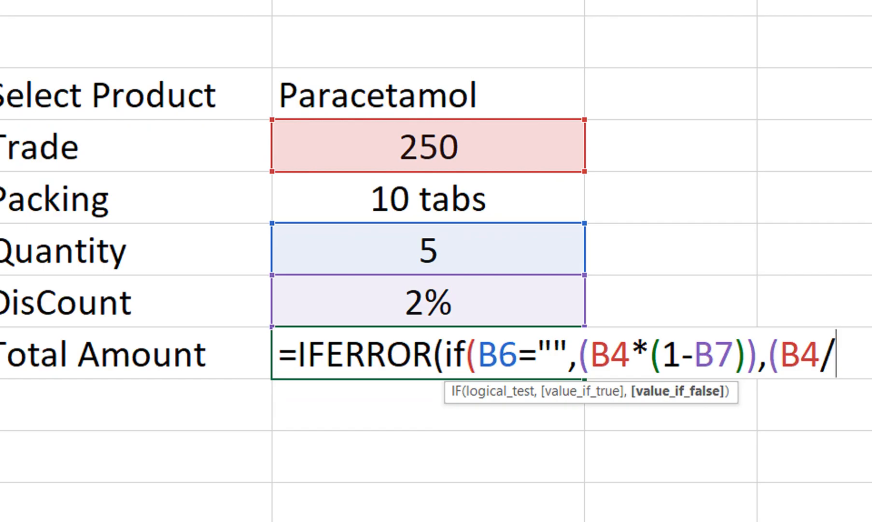
{"action": "type", "text": "left"}
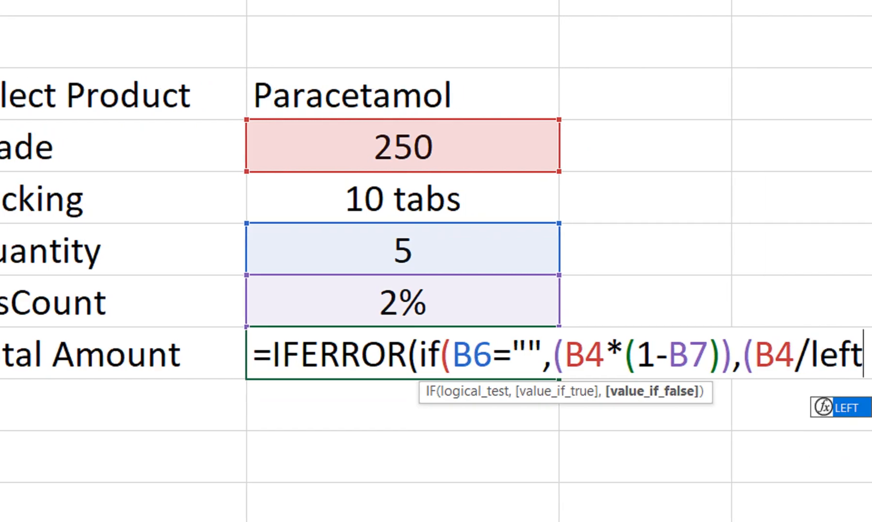
{"action": "key", "text": "Tab"}
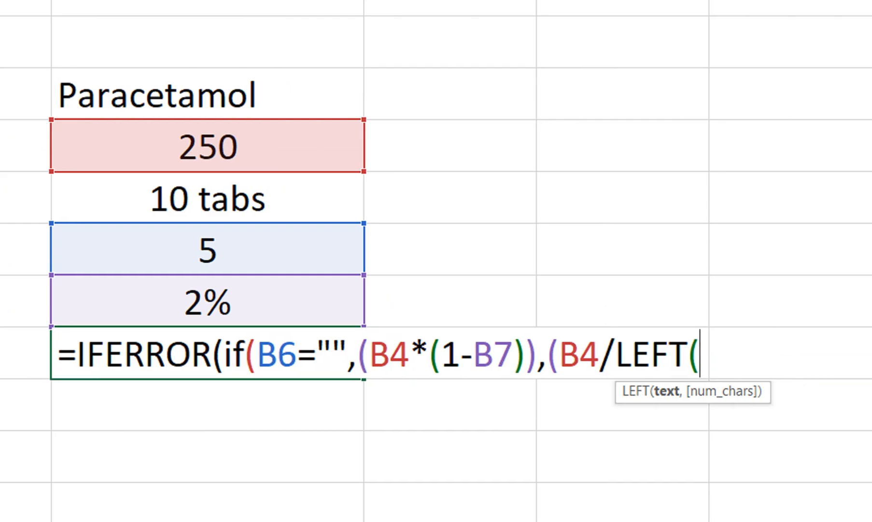
{"action": "left_click", "coordinate": [207, 199]}
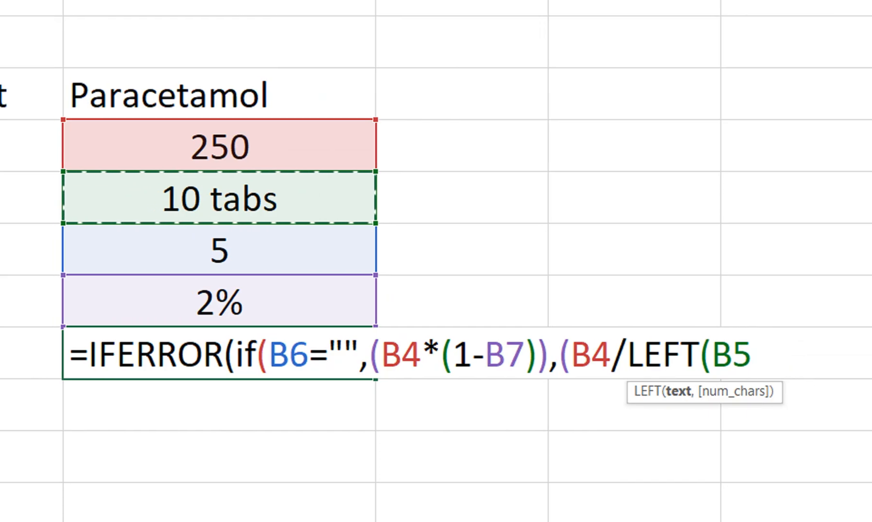
{"action": "type", "text": ",2)"}
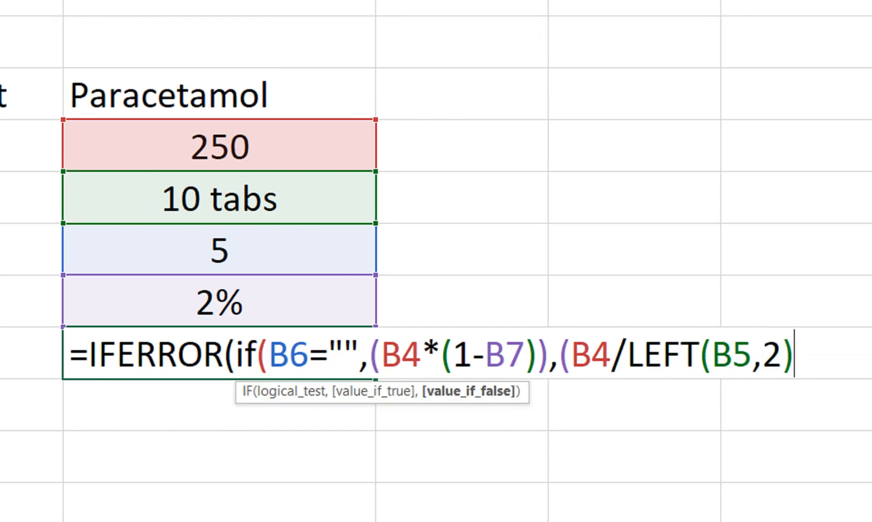
{"action": "type", "text": ")"}
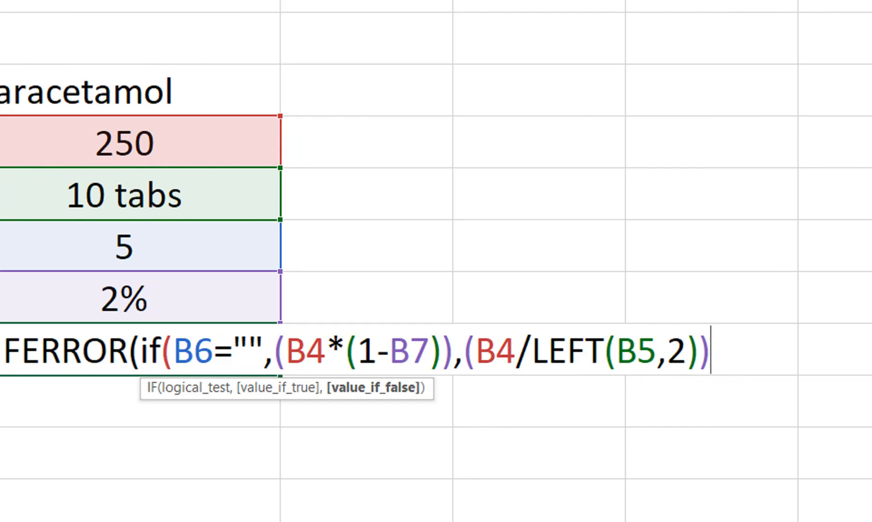
{"action": "type", "text": "*"}
{"action": "left_click", "coordinate": [124, 247]}
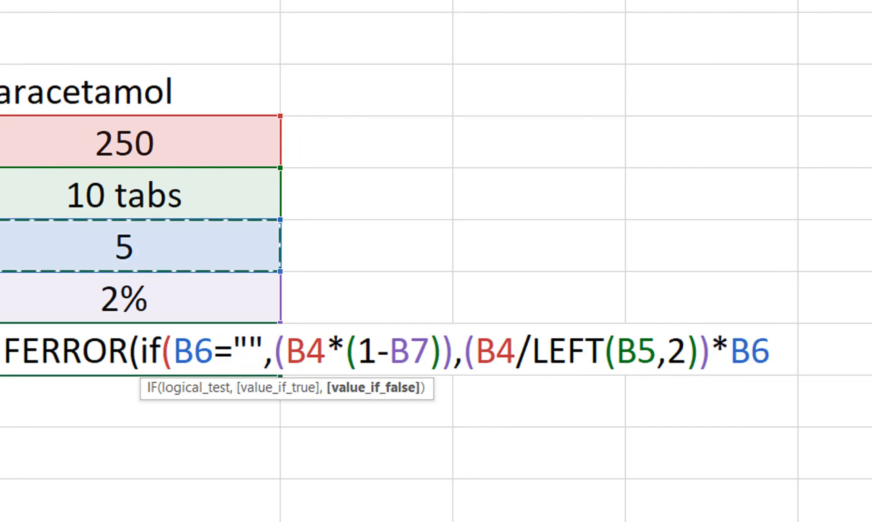
Subtract (B4/LEFT(B5,2)) within the IF function's value-if-false argument in the B8 formula.
{"action": "type", "text": "-("}
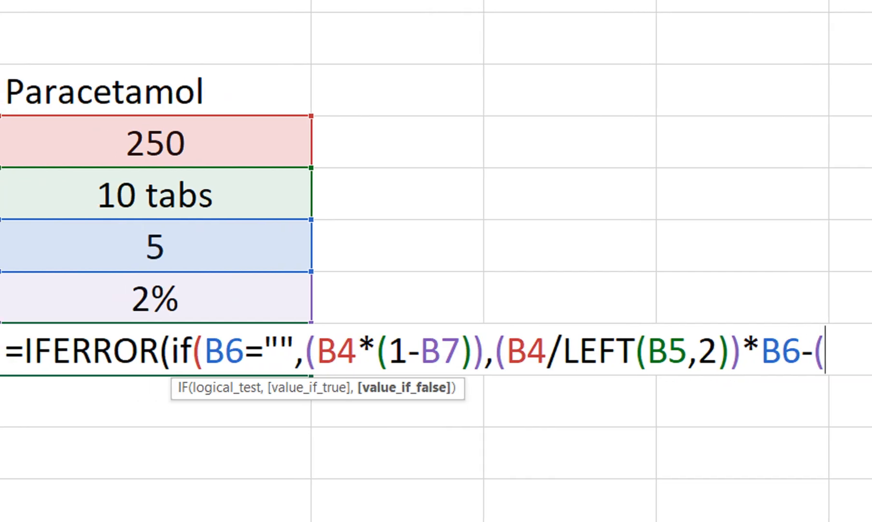
{"action": "left_click", "coordinate": [130, 144]}
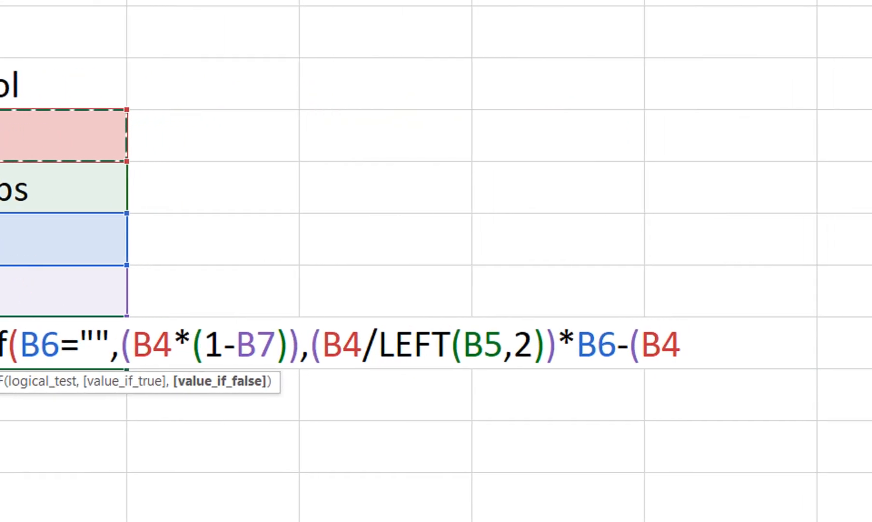
{"action": "type", "text": "/"}
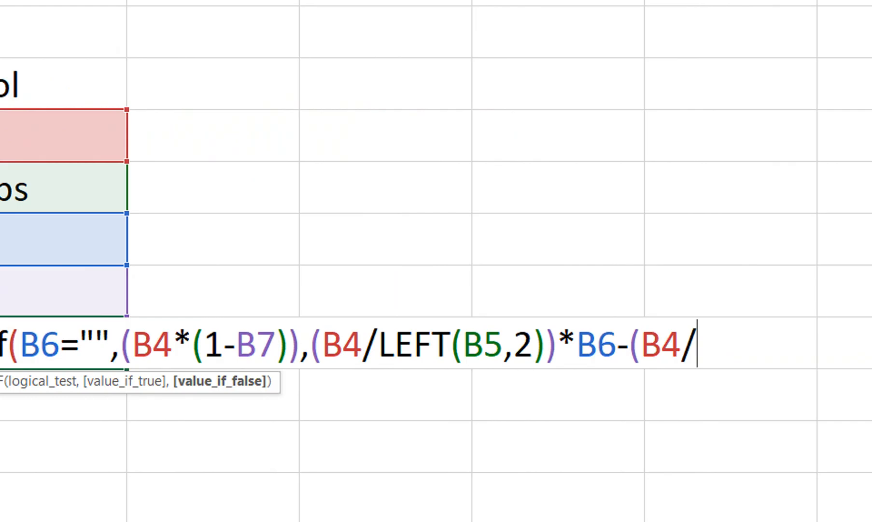
{"action": "type", "text": "lef"}
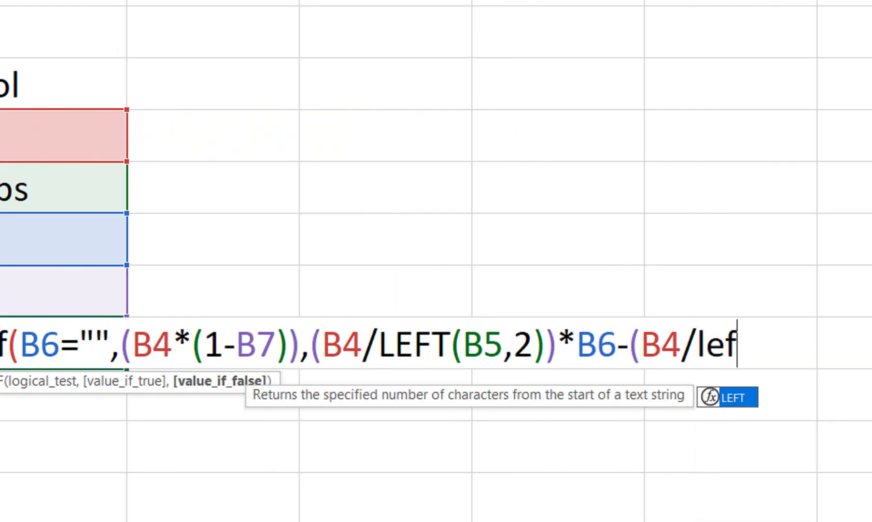
{"action": "key", "text": "Tab"}
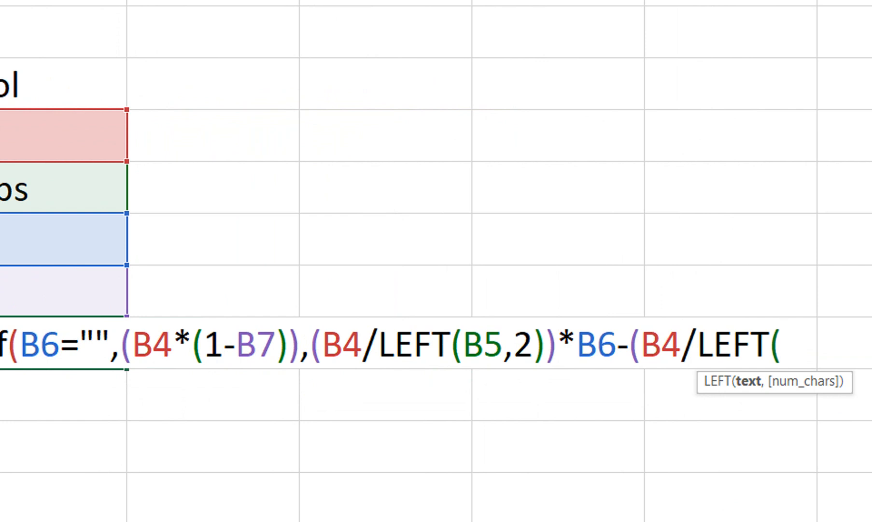
{"action": "left_click", "coordinate": [68, 188]}
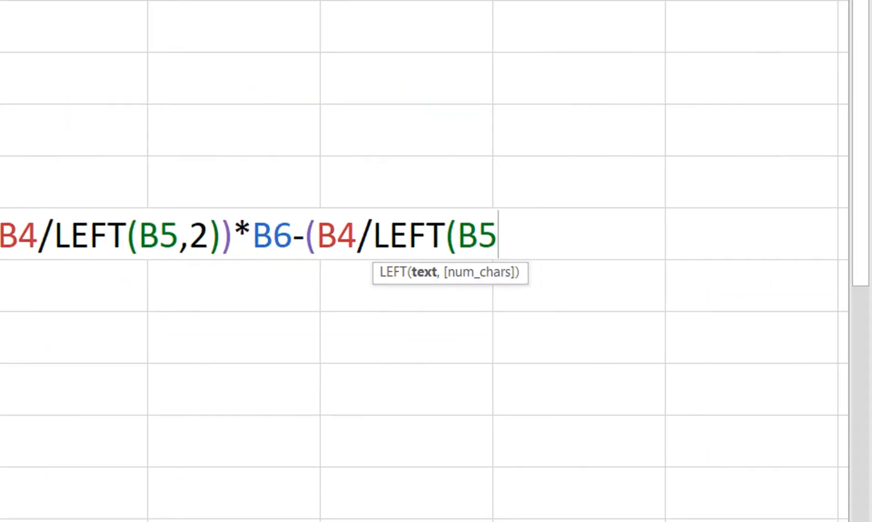
{"action": "type", "text": ",2"}
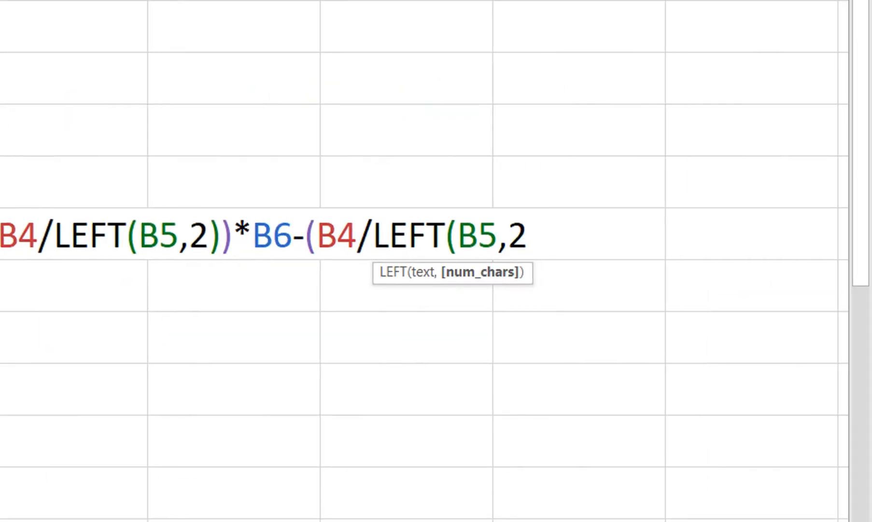
{"action": "type", "text": "))"}
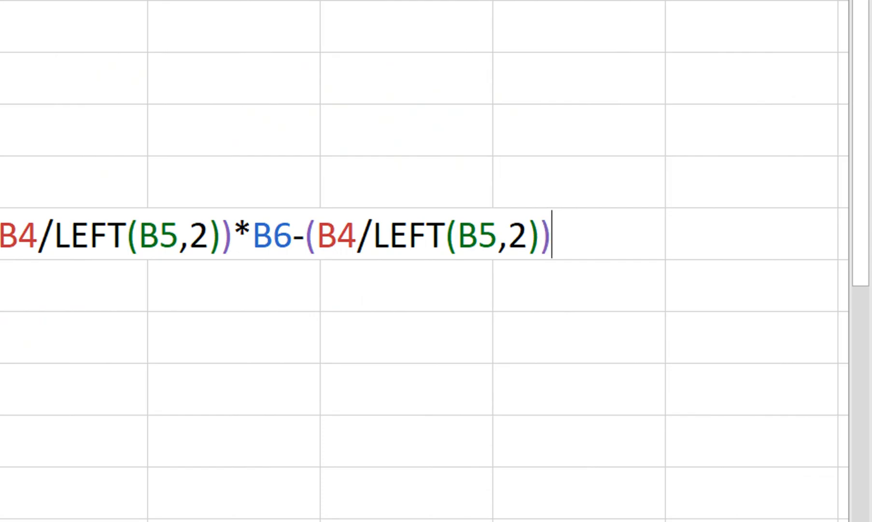
{"action": "type", "text": "*"}
Multiply the subtracted term in the B8 formula by B6*B7 and close the IF function.
{"action": "left_click", "coordinate": [144, 220]}
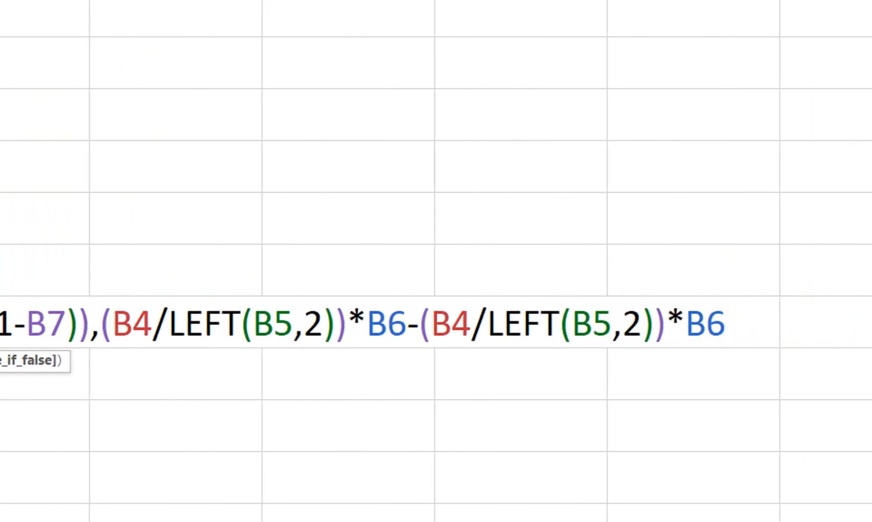
{"action": "type", "text": "*"}
{"action": "left_click", "coordinate": [255, 271]}
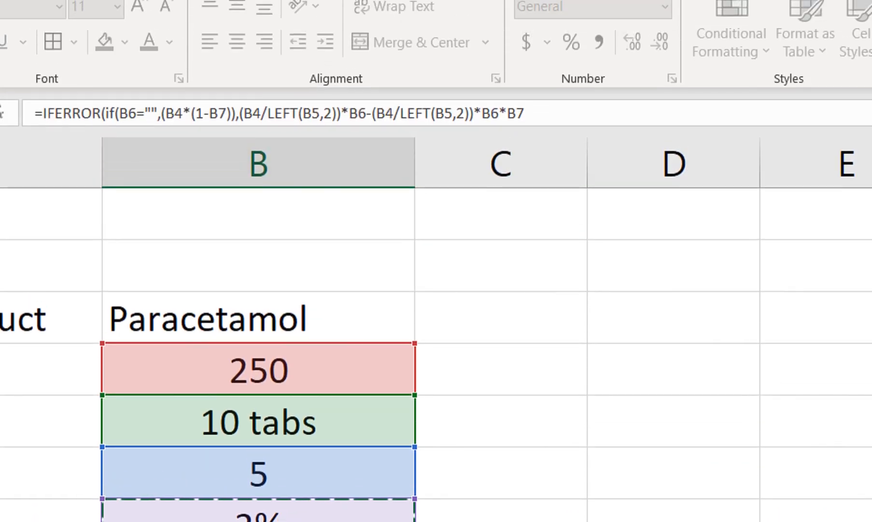
{"action": "left_click_drag", "start_coordinate": [240, 19], "coordinate": [507, 19]}
{"action": "left_click_drag", "start_coordinate": [507, 137], "coordinate": [517, 137]}
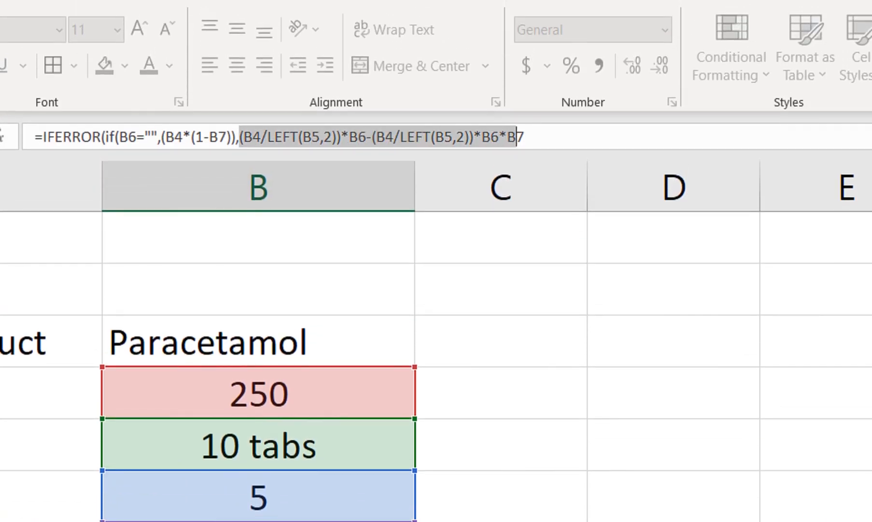
{"action": "left_click", "coordinate": [525, 137]}
{"action": "type", "text": ")"}
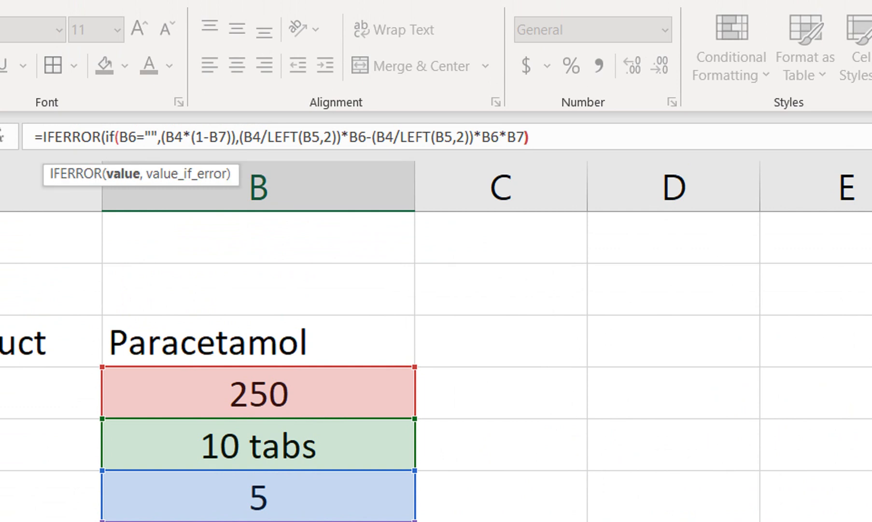
Complete the B8 formula with "" as IFERROR's value-if-error argument and centre the cell horizontally.
{"action": "key", "text": "Return"}
{"action": "key", "text": "Return"}
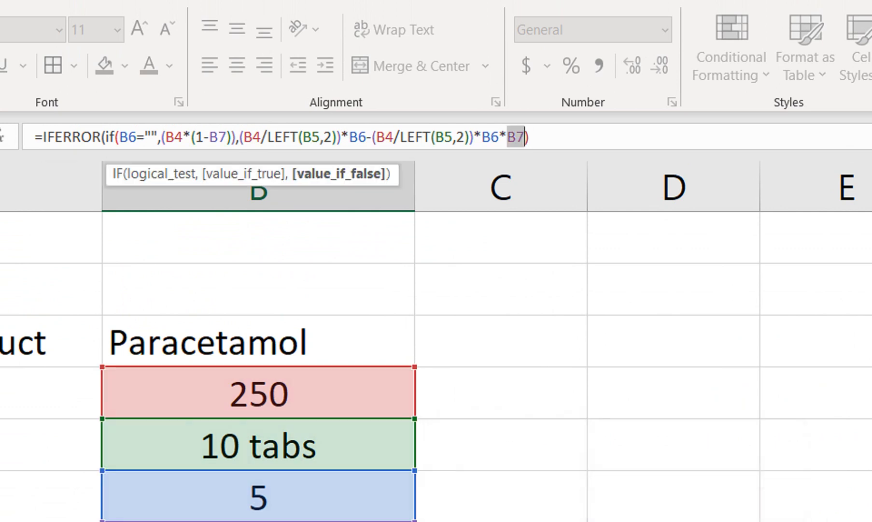
{"action": "key", "text": "Left"}
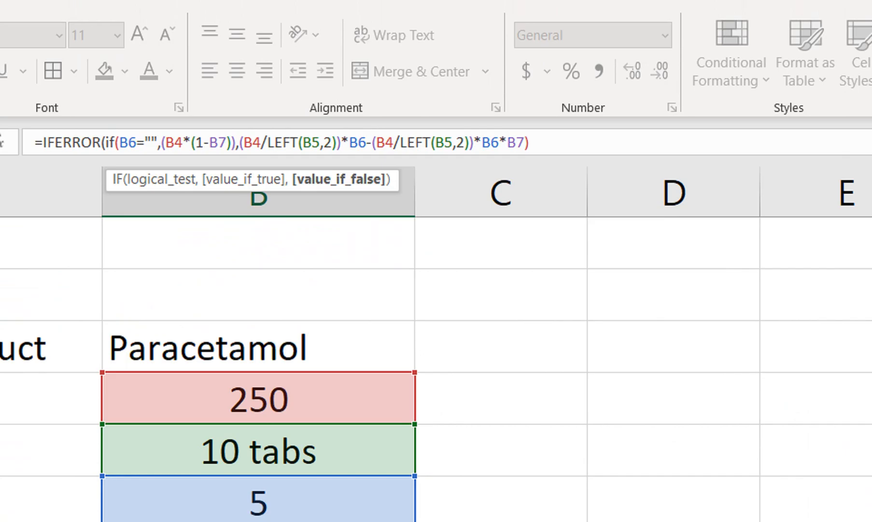
{"action": "key", "text": "End"}
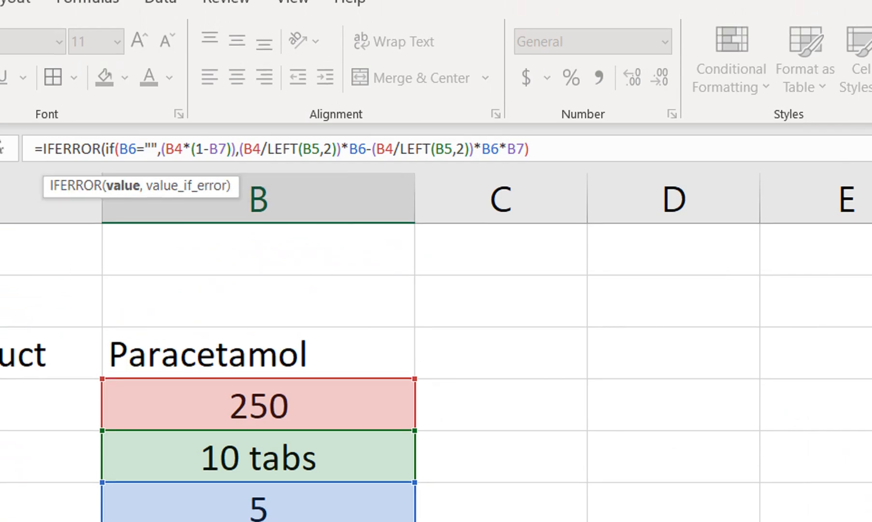
{"action": "type", "text": ",\"\")"}
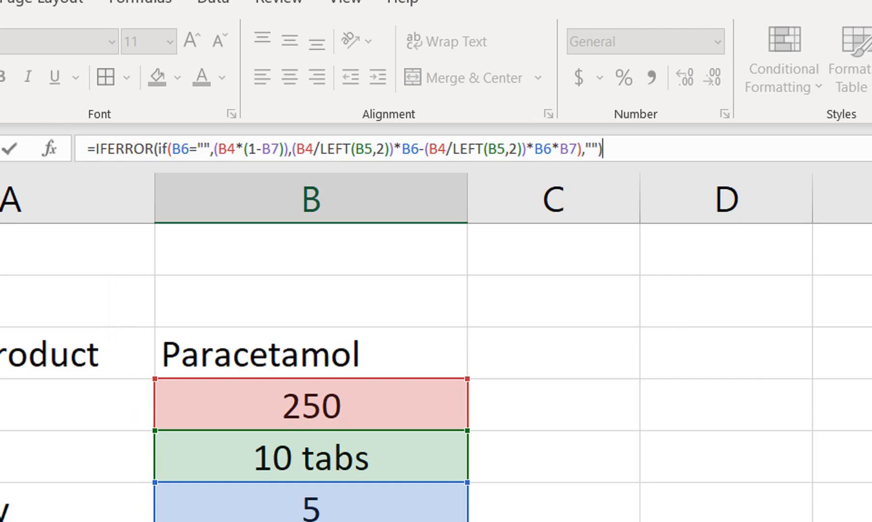
{"action": "key", "text": "Return"}
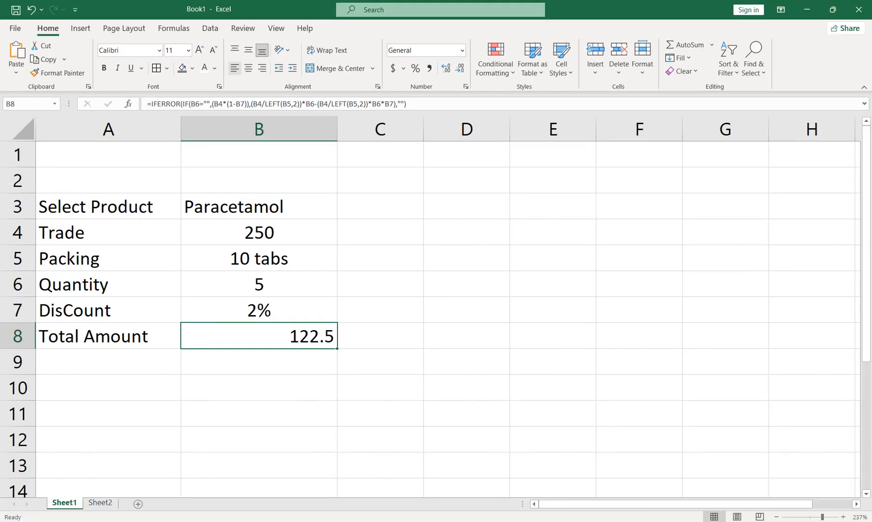
{"action": "left_click", "coordinate": [248, 67]}
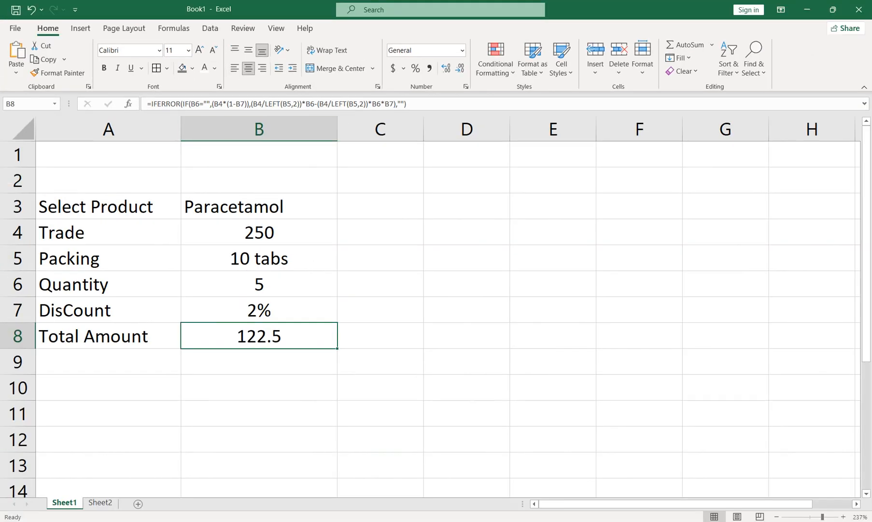
Delete empty row 2 and enter the header Description in cell A9.
{"action": "right_click", "coordinate": [12, 179]}
{"action": "left_click", "coordinate": [53, 290]}
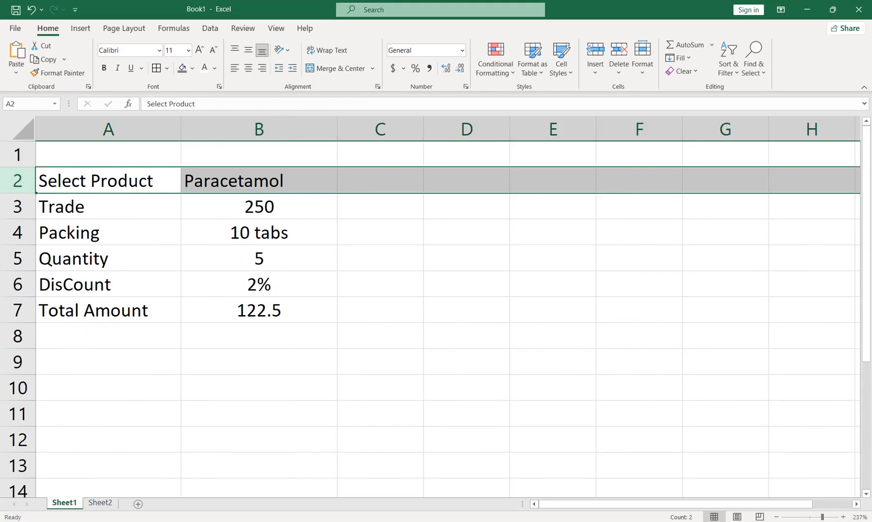
{"action": "left_click", "coordinate": [109, 362]}
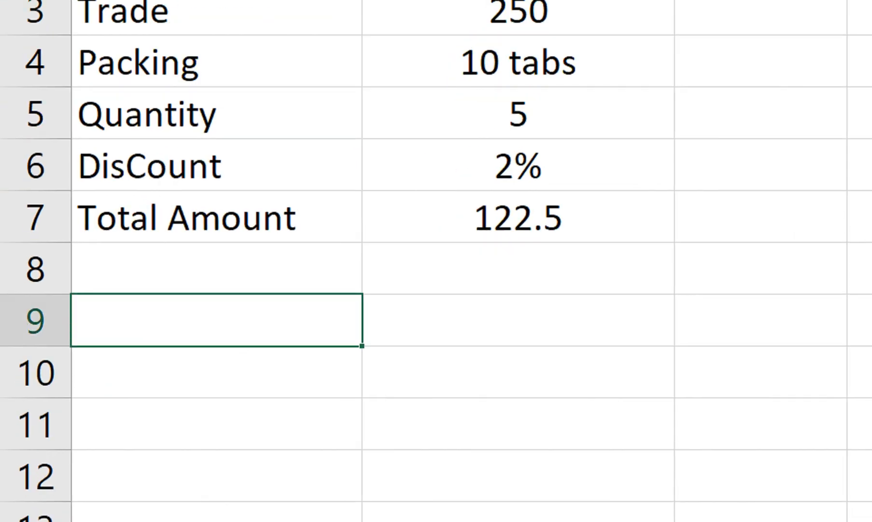
{"action": "type", "text": "Description"}
Copy the labels in A3:A7 as a transposed header row starting at B9, and autofit columns F and E.
{"action": "left_click_drag", "start_coordinate": [217, 11], "coordinate": [217, 62]}
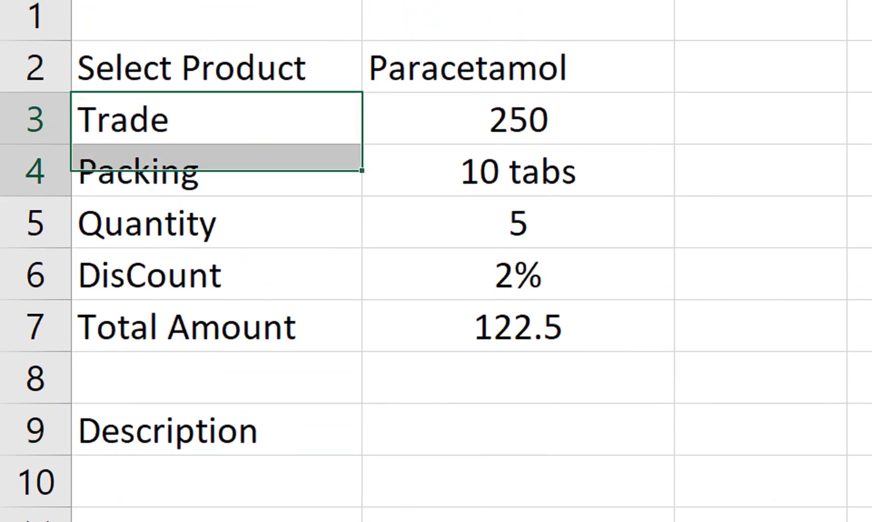
{"action": "left_click_drag", "start_coordinate": [217, 169], "coordinate": [217, 327]}
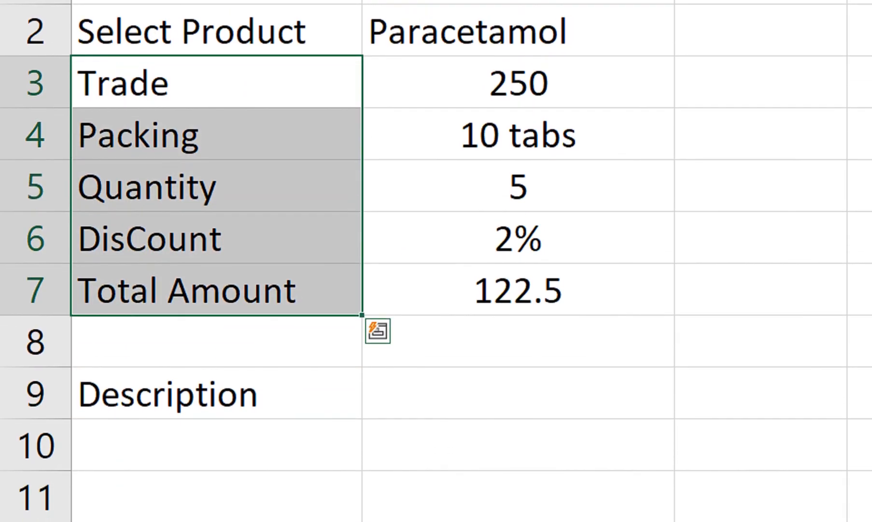
{"action": "key", "text": "ctrl+c"}
{"action": "left_click", "coordinate": [518, 393]}
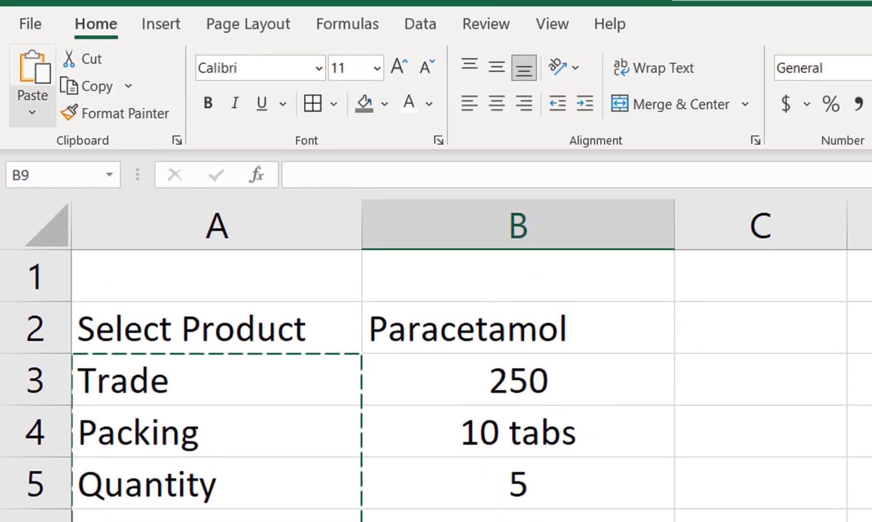
{"action": "left_click", "coordinate": [32, 126]}
{"action": "left_click", "coordinate": [95, 406]}
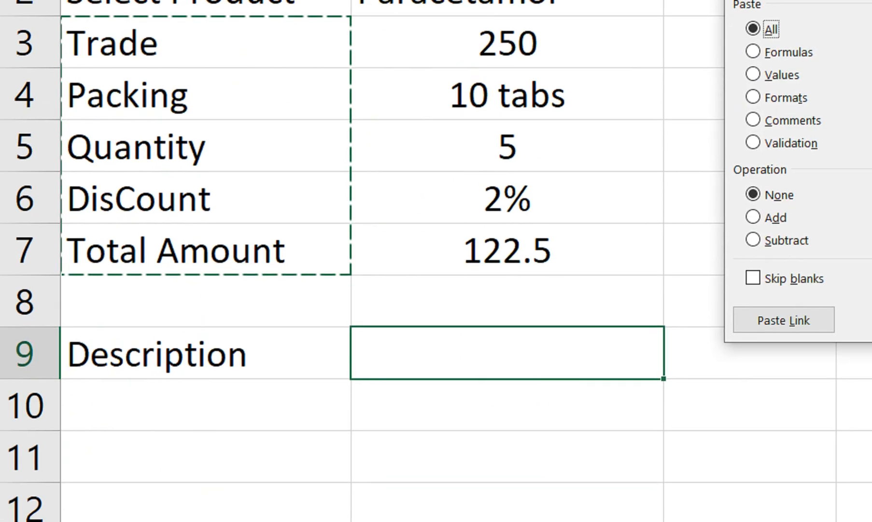
{"action": "left_click", "coordinate": [759, 272]}
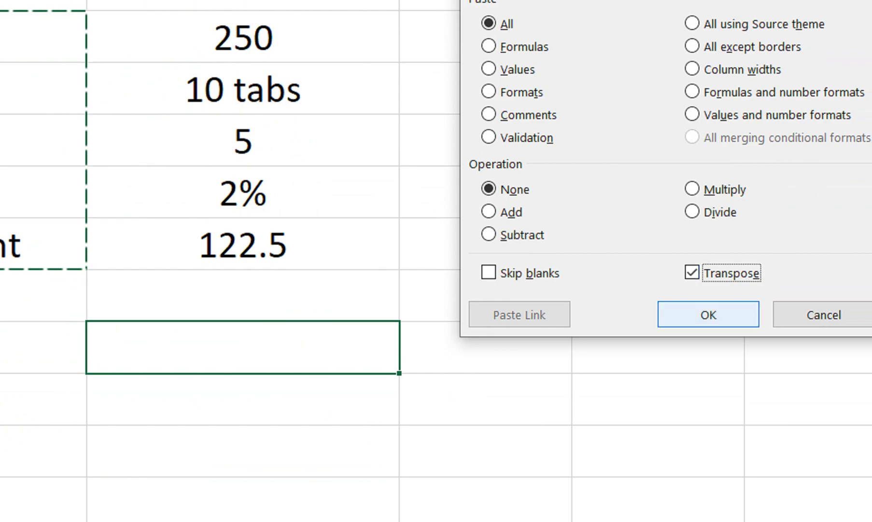
{"action": "left_click", "coordinate": [776, 315]}
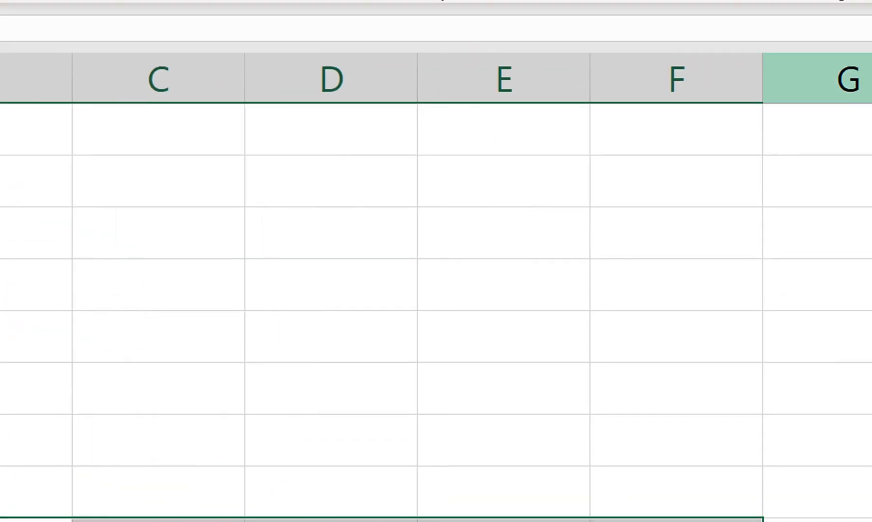
{"action": "double_click", "coordinate": [763, 80]}
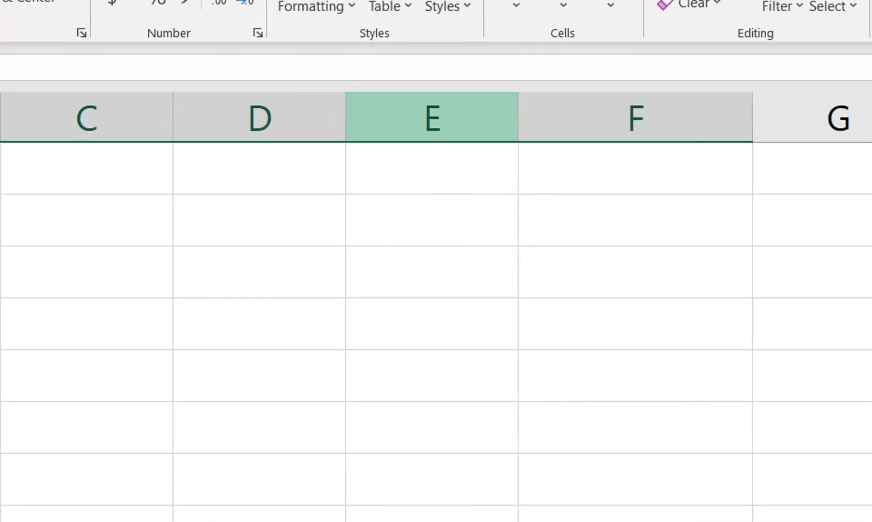
{"action": "double_click", "coordinate": [590, 79]}
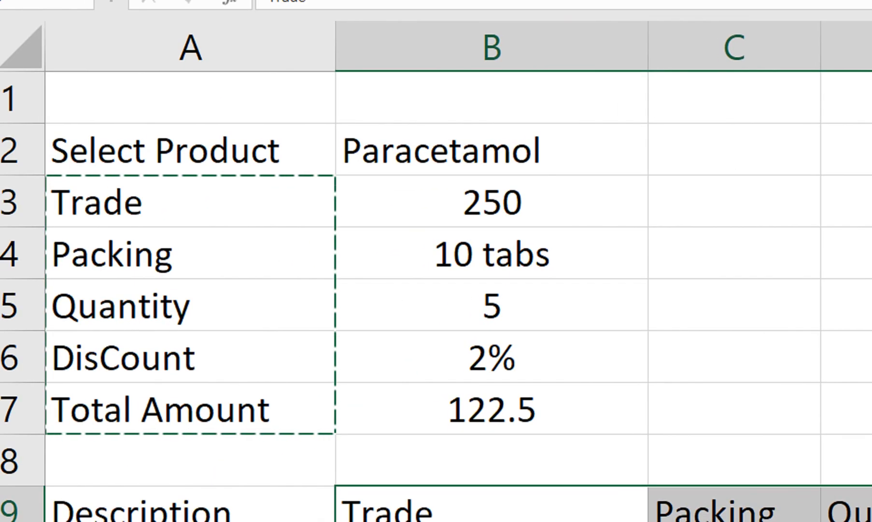
Give the labels in A2:A7 a grey fill with white text, and fill B2:B7 light blue.
{"action": "left_click_drag", "start_coordinate": [164, 155], "coordinate": [165, 414]}
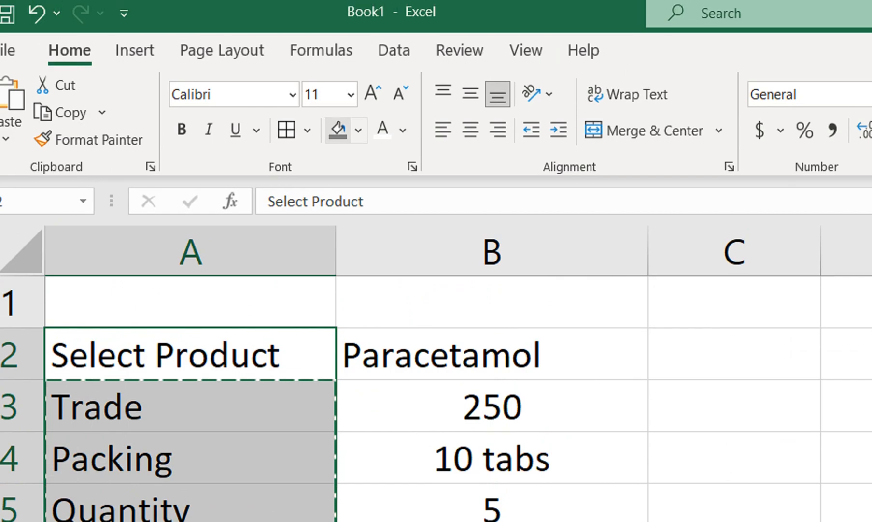
{"action": "left_click", "coordinate": [382, 131]}
{"action": "left_click_drag", "start_coordinate": [492, 357], "coordinate": [492, 456]}
{"action": "left_click", "coordinate": [357, 126]}
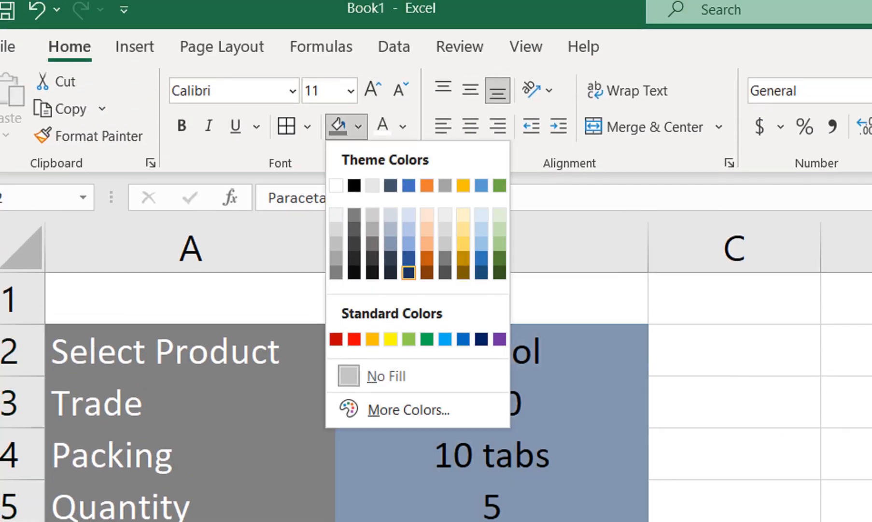
{"action": "left_click", "coordinate": [409, 214]}
Fill the header row A9:F9 with blue-grey and centre its text horizontally.
{"action": "left_click_drag", "start_coordinate": [140, 474], "coordinate": [816, 410]}
{"action": "left_click", "coordinate": [199, 126]}
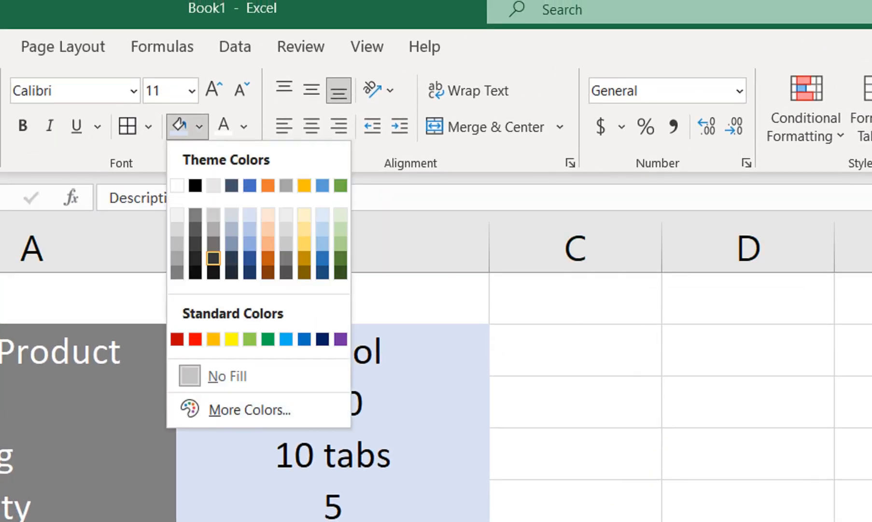
{"action": "left_click", "coordinate": [232, 244]}
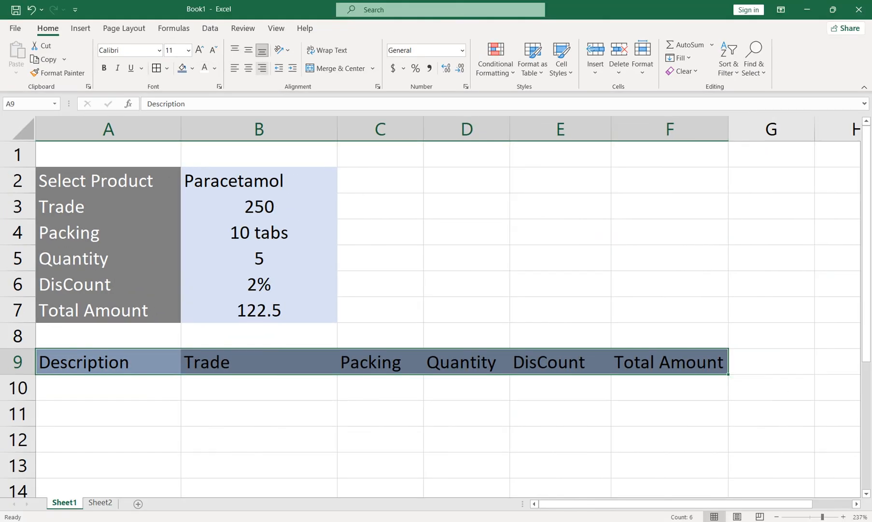
{"action": "left_click", "coordinate": [248, 68]}
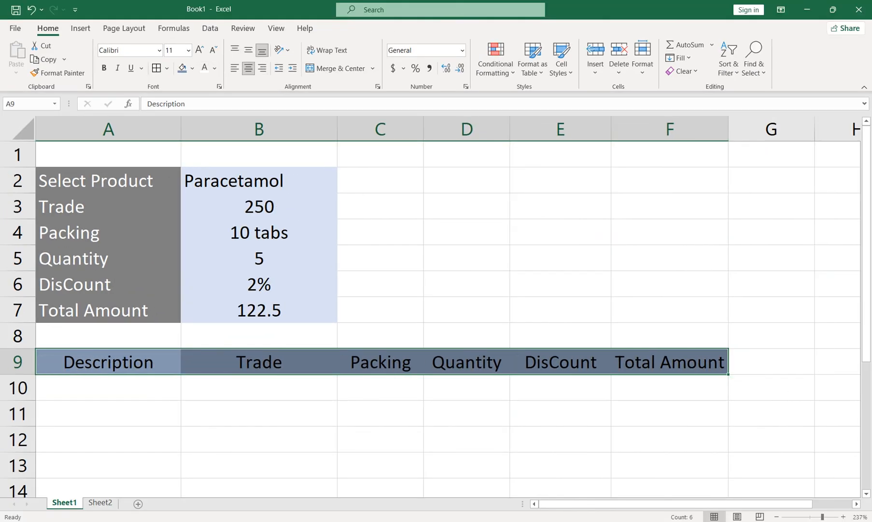
{"action": "left_click", "coordinate": [108, 388]}
Draw a rounded rectangle about 0.93" wide and 0.34" high beside the form, across columns C and D around rows 4 and 5.
{"action": "left_click", "coordinate": [259, 180]}
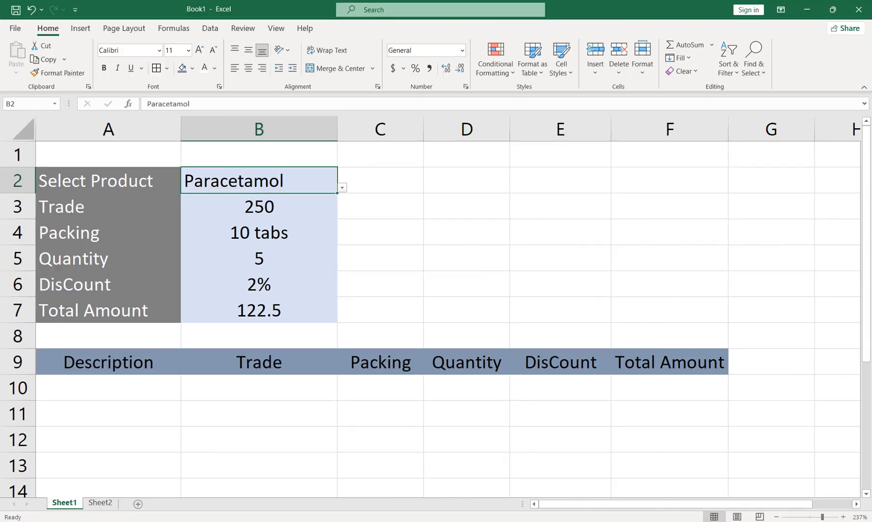
{"action": "left_click", "coordinate": [81, 29]}
{"action": "left_click", "coordinate": [131, 59]}
{"action": "left_click", "coordinate": [166, 45]}
{"action": "left_click", "coordinate": [205, 74]}
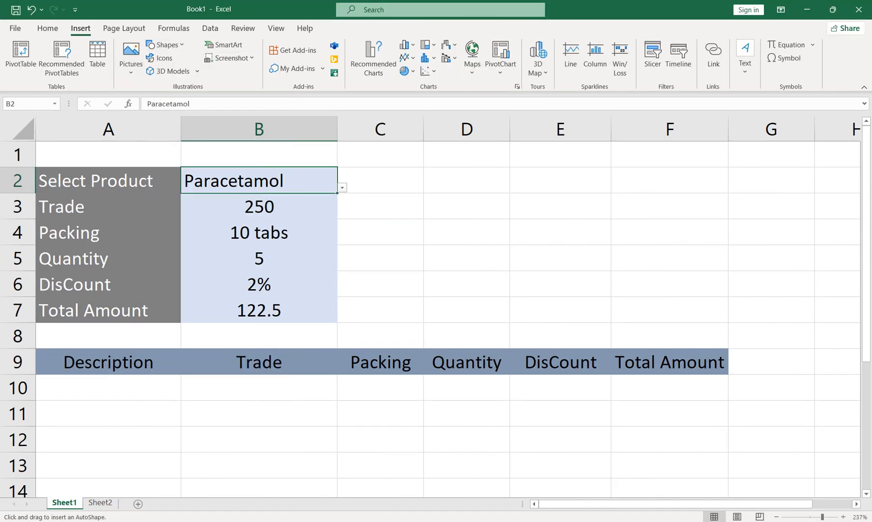
{"action": "left_click_drag", "start_coordinate": [383, 206], "coordinate": [504, 251]}
{"action": "left_click_drag", "start_coordinate": [444, 229], "coordinate": [428, 239]}
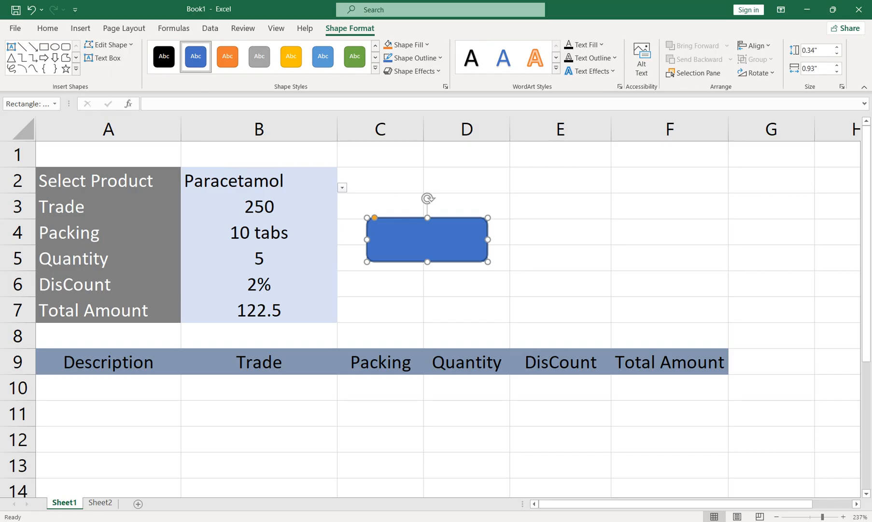
Apply the orange shape style to the rounded rectangle and label it "Save Data".
{"action": "left_click", "coordinate": [228, 56]}
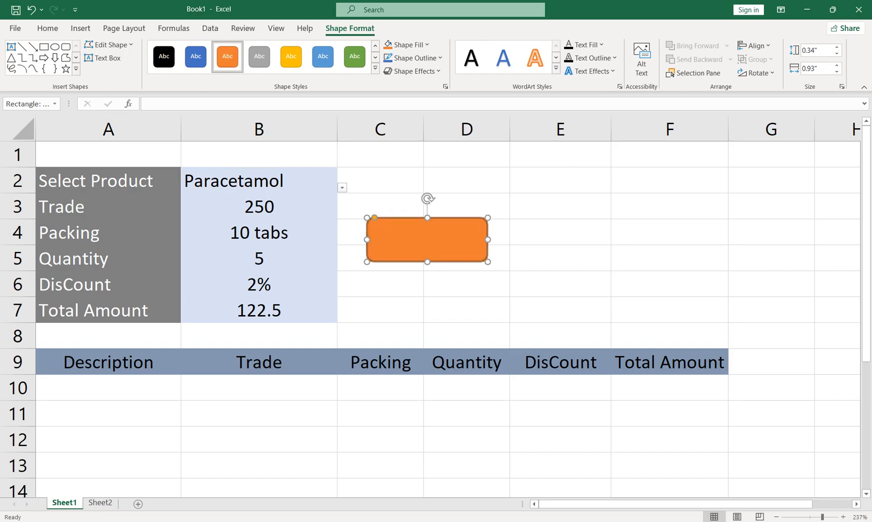
{"action": "right_click", "coordinate": [434, 224]}
{"action": "left_click", "coordinate": [471, 307]}
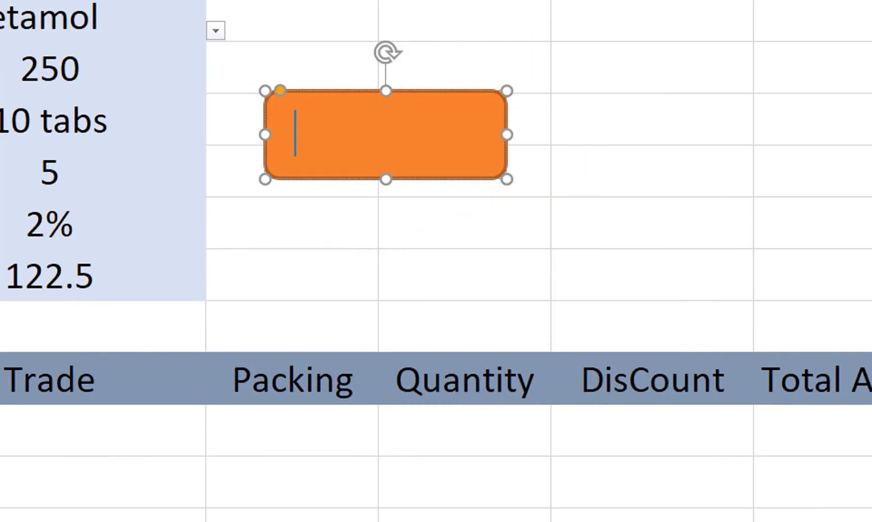
{"action": "type", "text": "Save Data"}
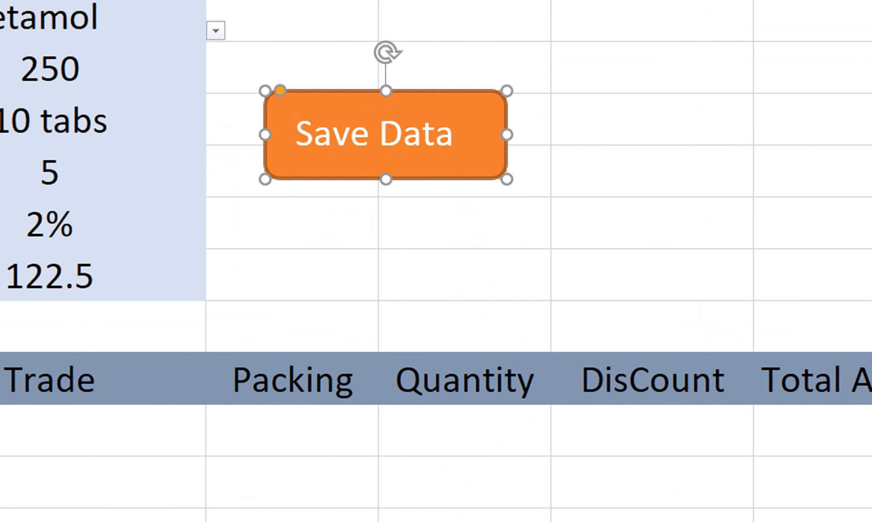
{"action": "left_click", "coordinate": [49, 173]}
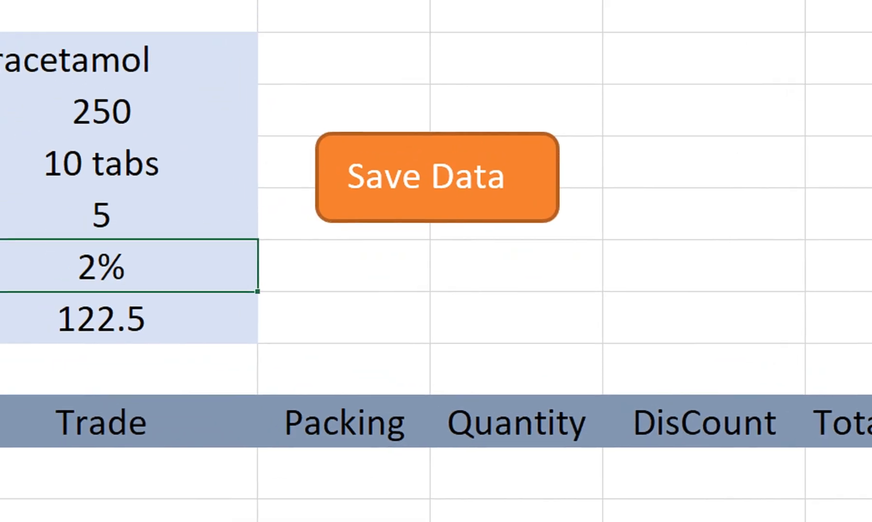
Centre the product name in B2 and hide the sheet's gridlines.
{"action": "left_click", "coordinate": [59, 17]}
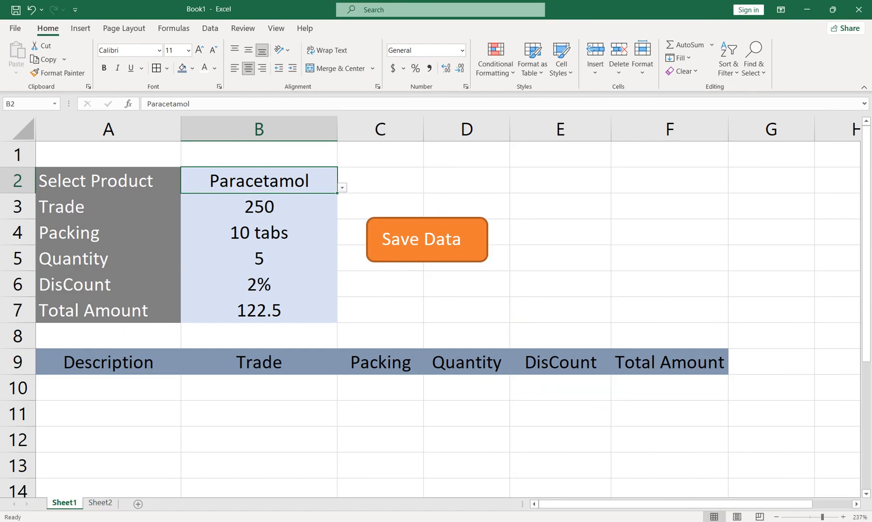
{"action": "left_click", "coordinate": [276, 28]}
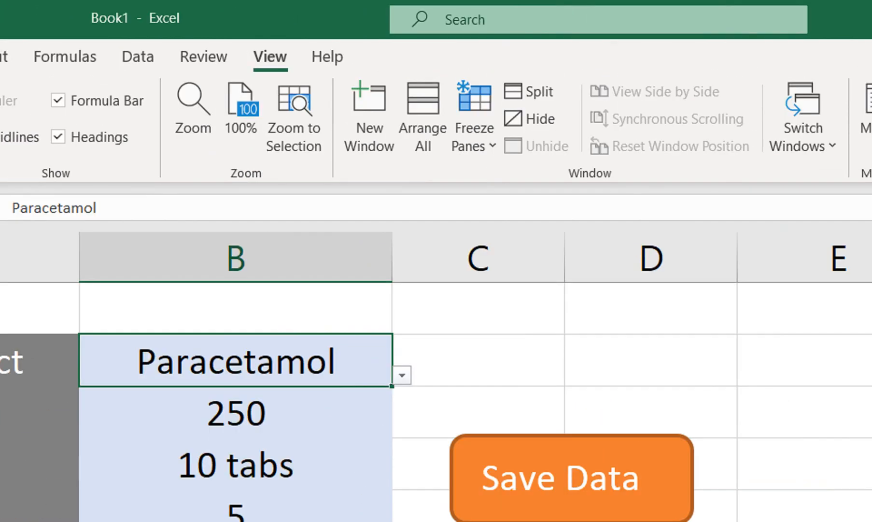
{"action": "left_click", "coordinate": [100, 137]}
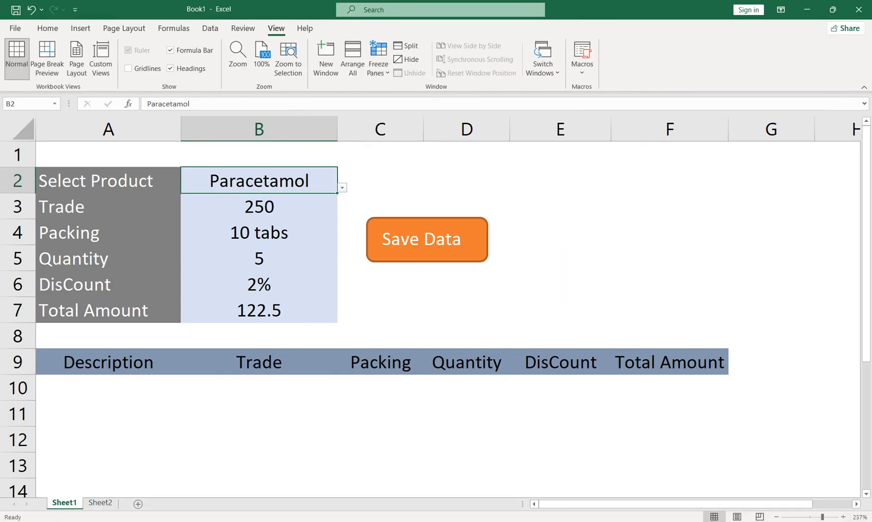
{"action": "left_click", "coordinate": [109, 387]}
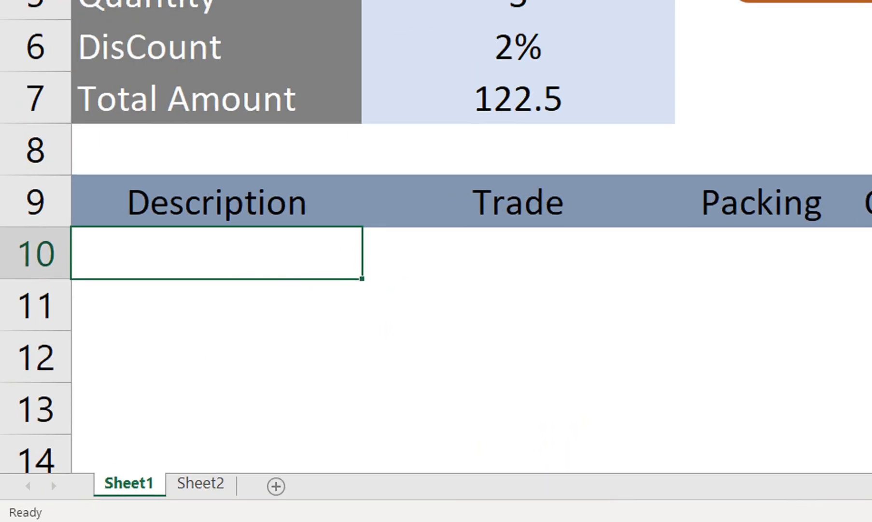
Open Sheet1's code in the VBA editor, insert a new module and paste the SaveData macro into it.
{"action": "right_click", "coordinate": [64, 502]}
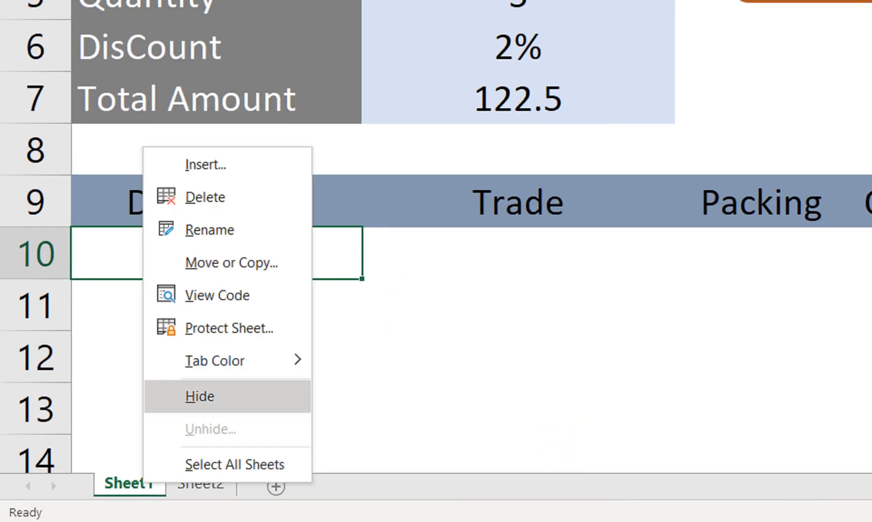
{"action": "left_click", "coordinate": [217, 295]}
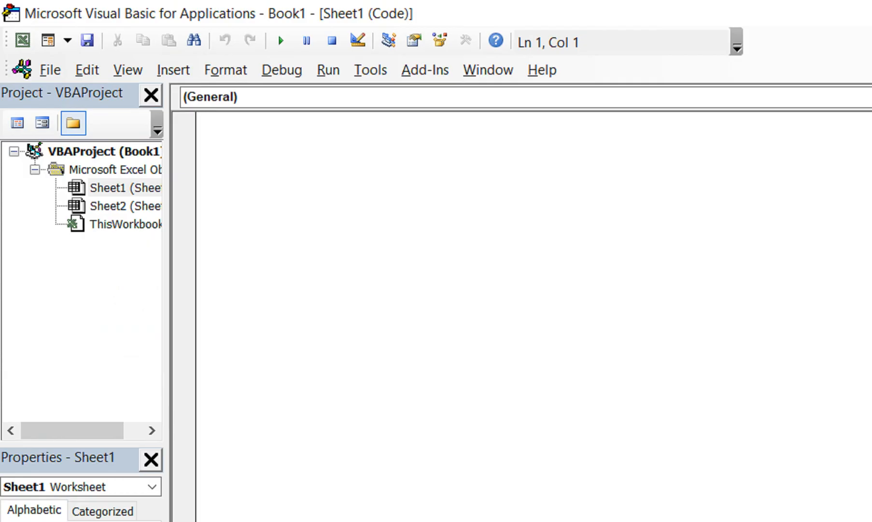
{"action": "left_click", "coordinate": [173, 70]}
{"action": "left_click", "coordinate": [210, 143]}
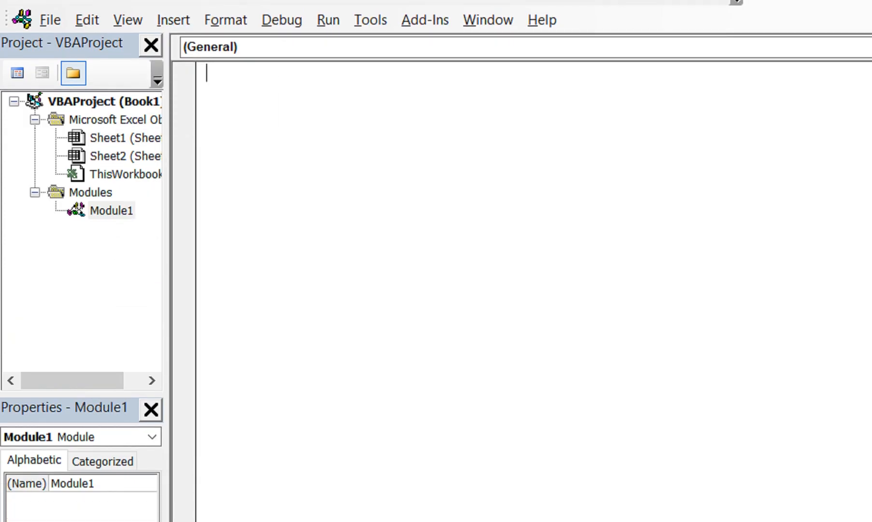
{"action": "key", "text": "ctrl+v"}
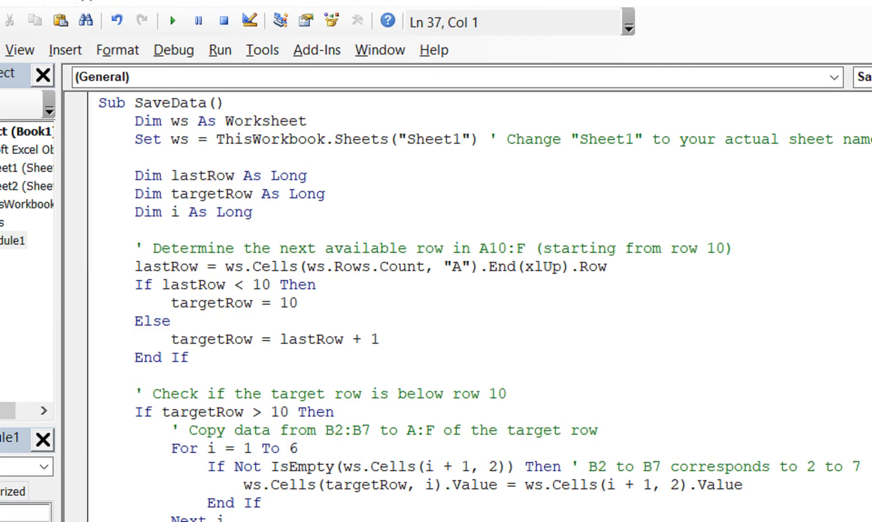
Change the target row check in the SaveData macro to targetRow >= 10 and return to the workbook.
{"action": "left_click", "coordinate": [261, 412]}
{"action": "type", "text": "="}
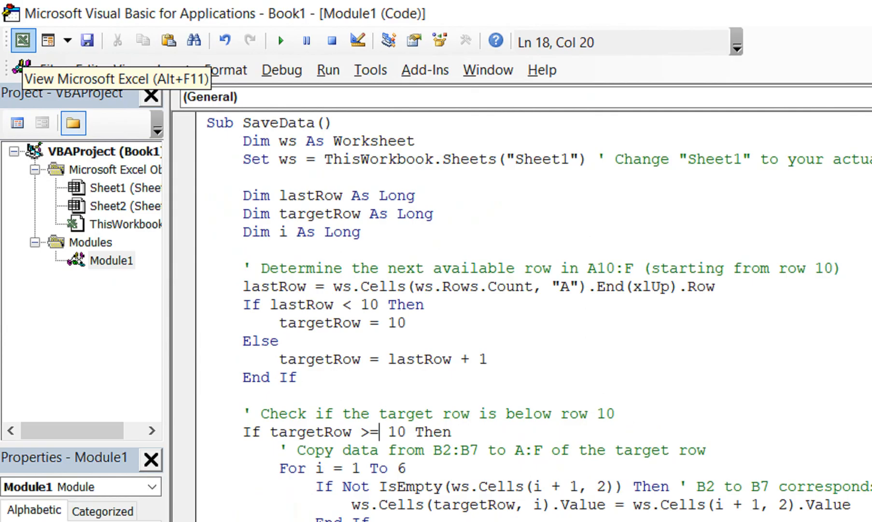
{"action": "left_click", "coordinate": [23, 40]}
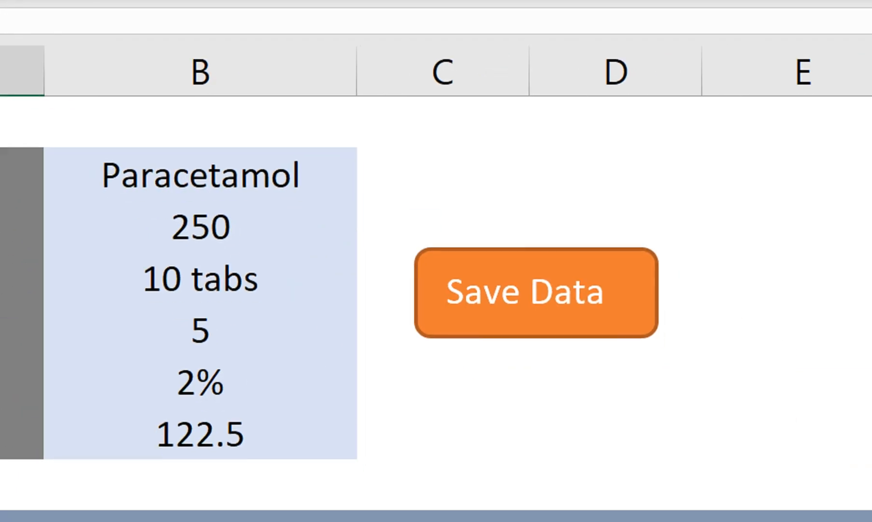
Assign the SaveData macro to the Save Data shape and run it to store the Paracetamol entry.
{"action": "right_click", "coordinate": [591, 271]}
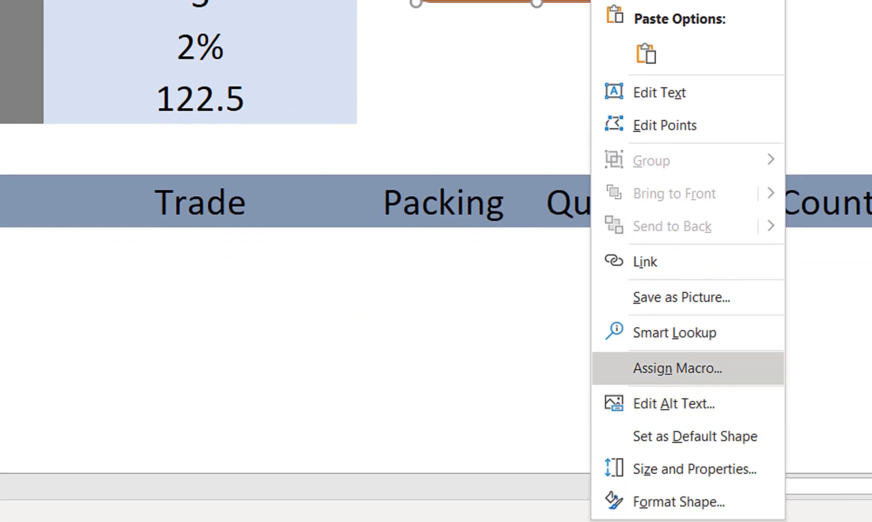
{"action": "left_click", "coordinate": [678, 368]}
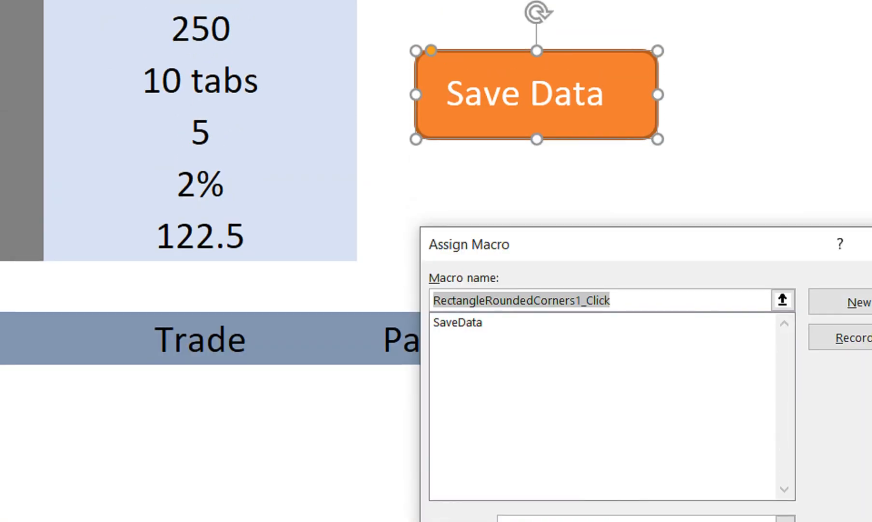
{"action": "left_click", "coordinate": [459, 186]}
{"action": "key", "text": "Return"}
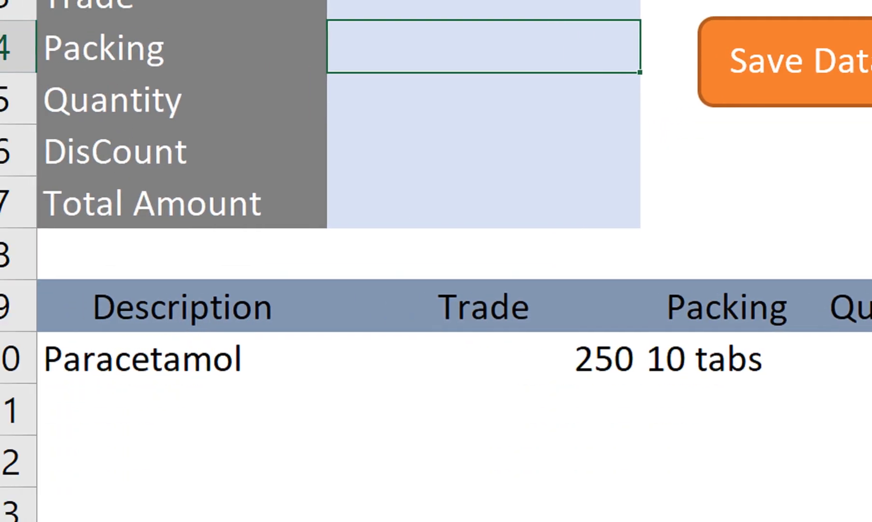
Select Cetirizine as the product in B2.
{"action": "left_click", "coordinate": [502, 80]}
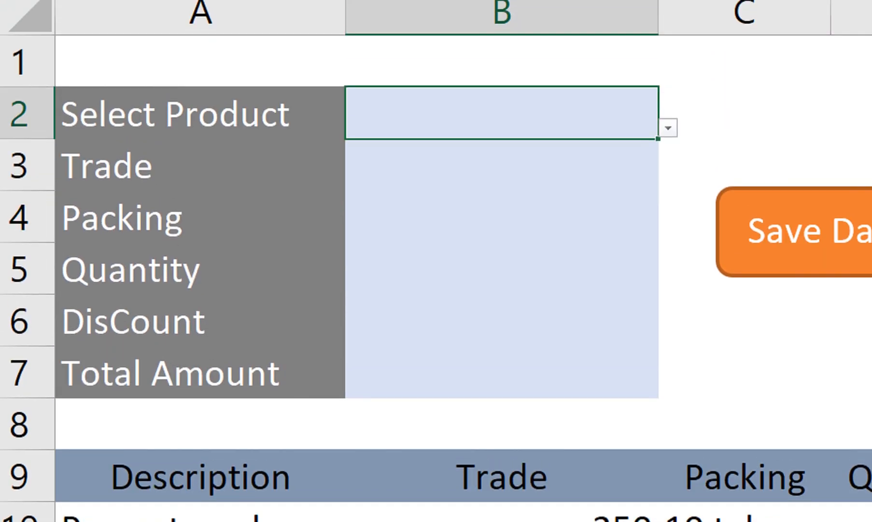
{"action": "key", "text": "alt+Down"}
{"action": "key", "text": "Down"}
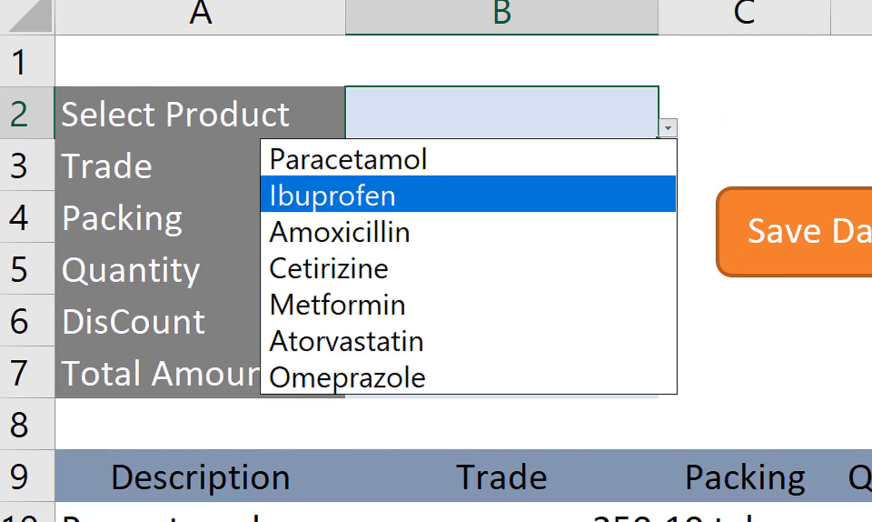
{"action": "left_click", "coordinate": [468, 268]}
Set the discount in B6 to 3% and save the Cetirizine entry to the billing table.
{"action": "left_click", "coordinate": [501, 269]}
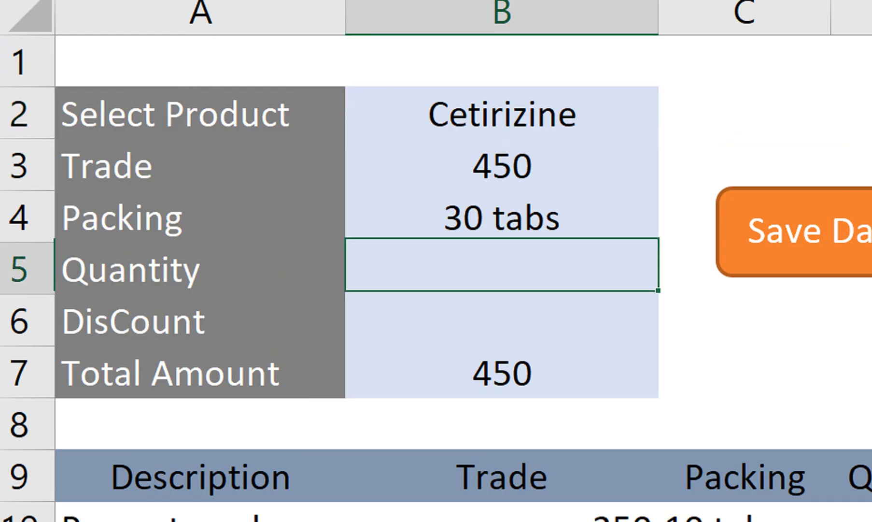
{"action": "left_click", "coordinate": [502, 321]}
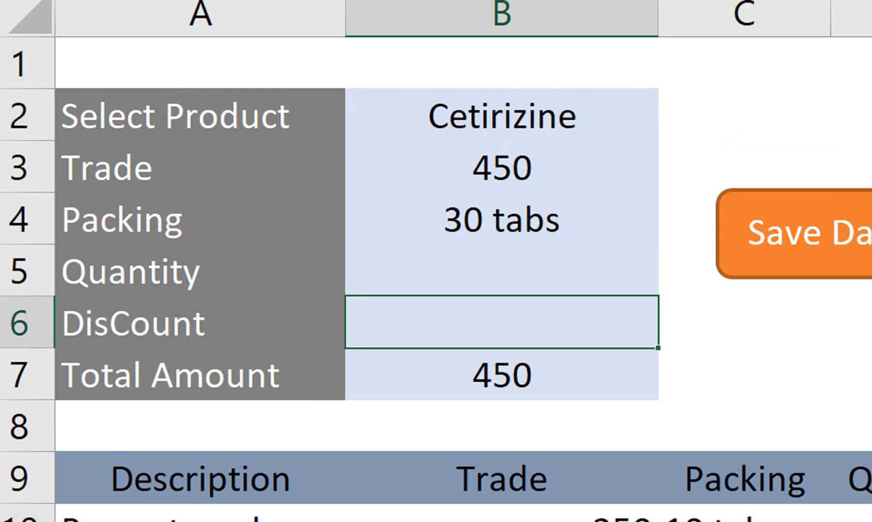
{"action": "type", "text": "3"}
{"action": "left_click", "coordinate": [502, 220]}
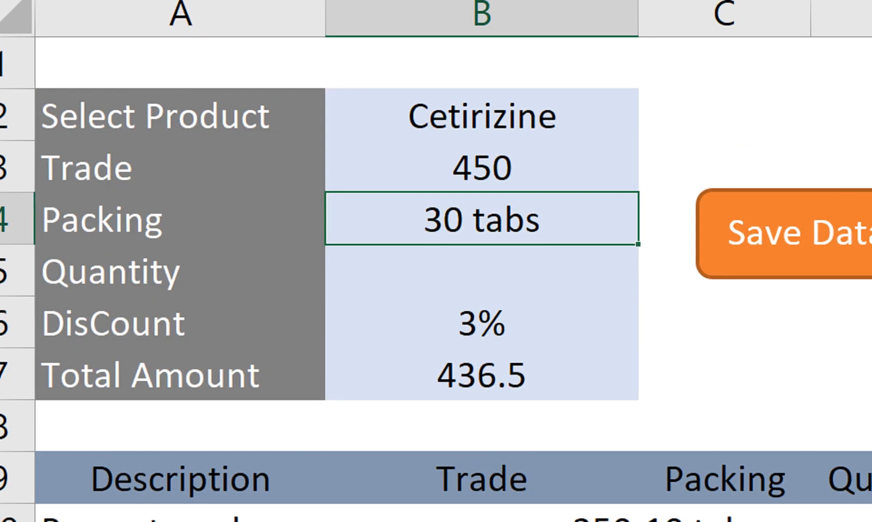
{"action": "left_click", "coordinate": [821, 233]}
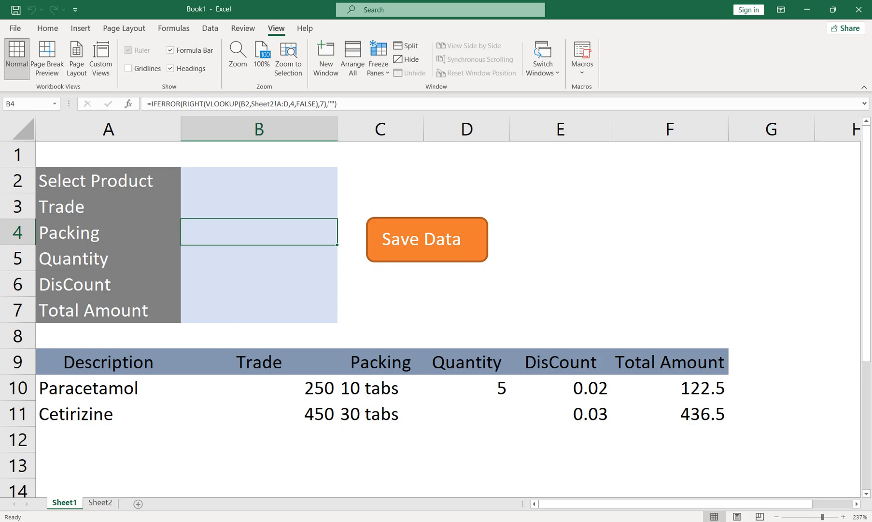
Enter the labels Net Amount, GST 18%, Receivable, Cash Receive and Cash Back in E3:E7, and widen column E to fit.
{"action": "left_click", "coordinate": [561, 180]}
{"action": "left_click", "coordinate": [561, 207]}
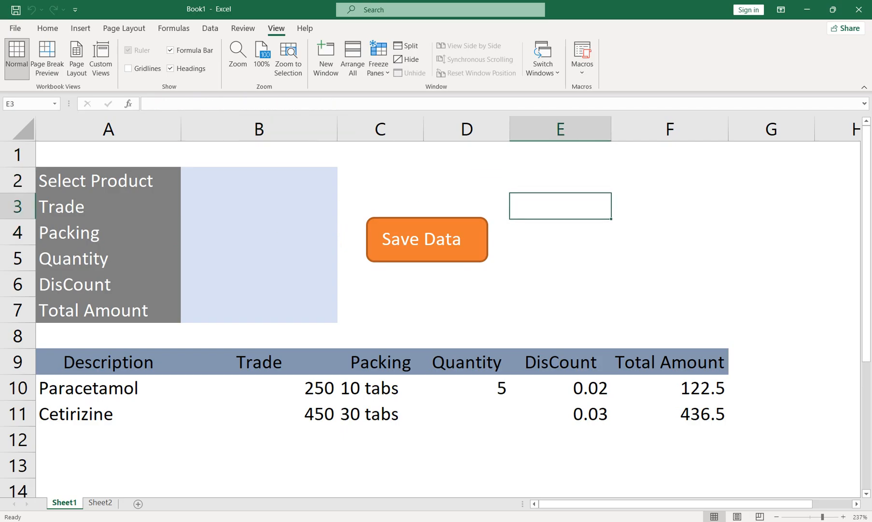
{"action": "type", "text": "Net"}
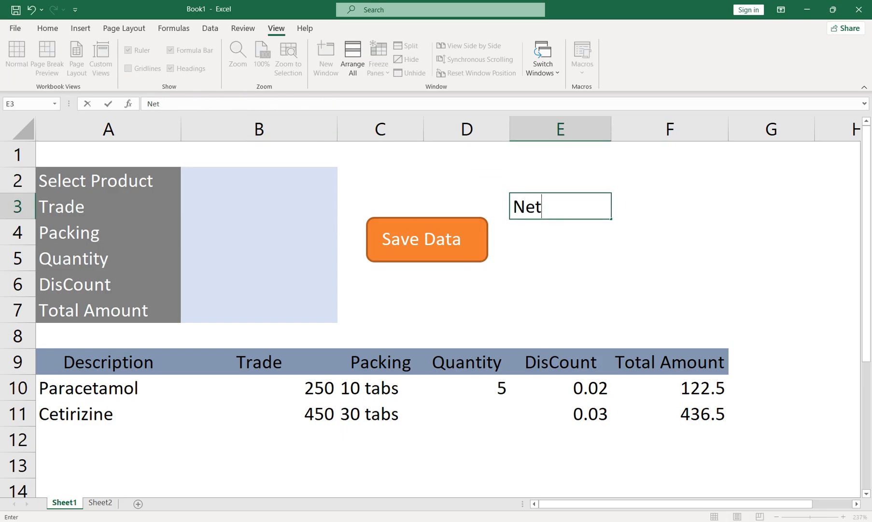
{"action": "type", "text": " Amount"}
{"action": "key", "text": "Return"}
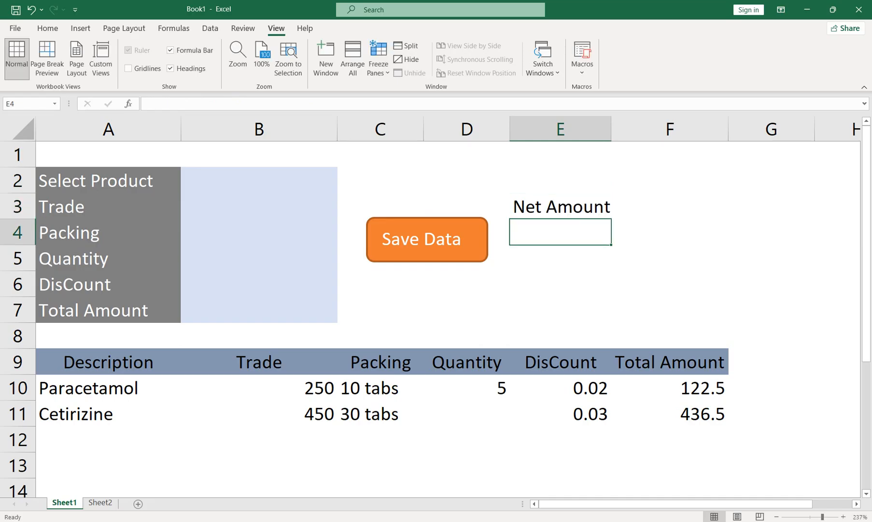
{"action": "type", "text": "GST 18%"}
{"action": "key", "text": "Return"}
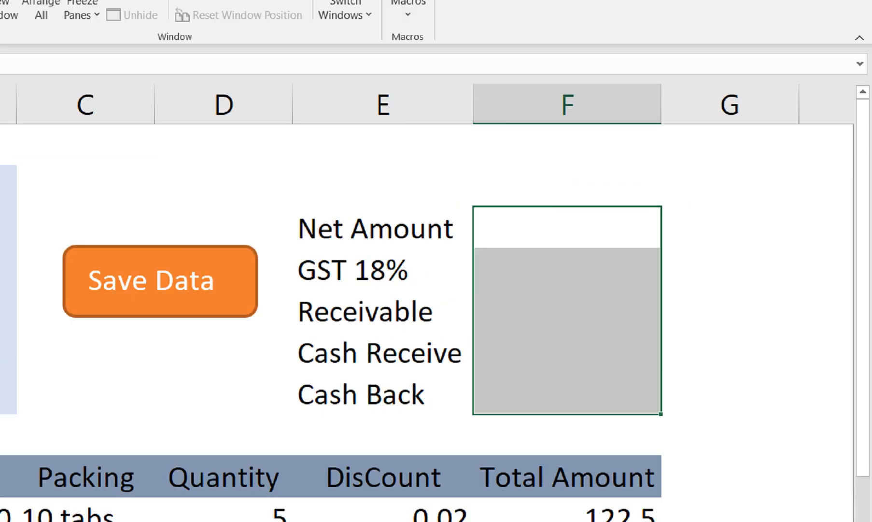
Calculate the Net Amount in F3 with a SUM of the billing table's Total Amount column, including empty rows below the entries.
{"action": "left_click", "coordinate": [670, 206]}
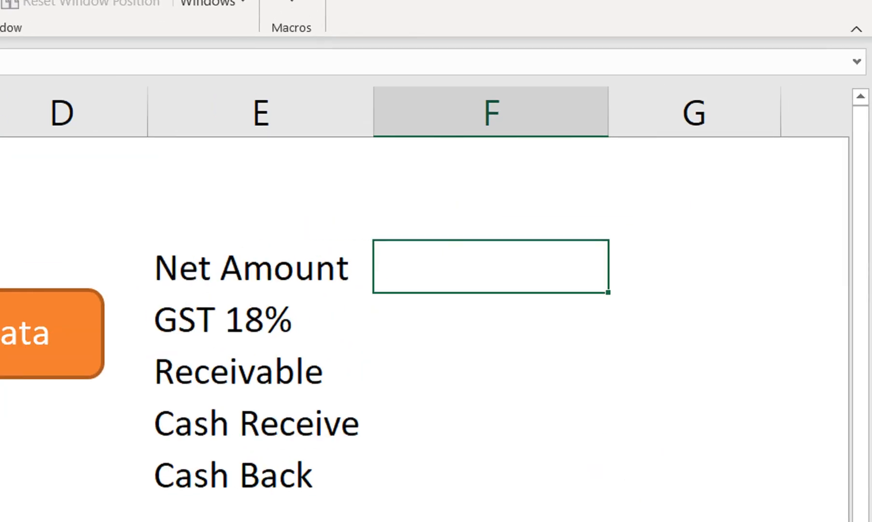
{"action": "type", "text": "=SUM("}
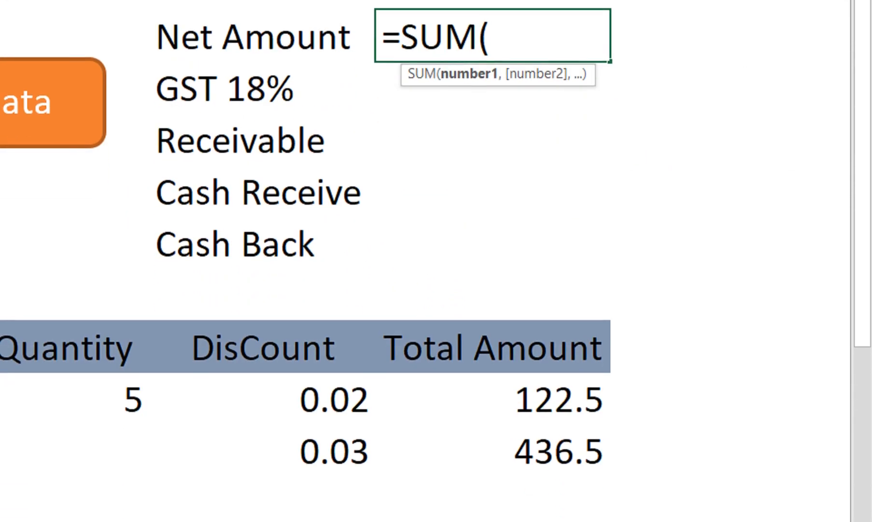
{"action": "left_click_drag", "start_coordinate": [493, 400], "coordinate": [492, 457]}
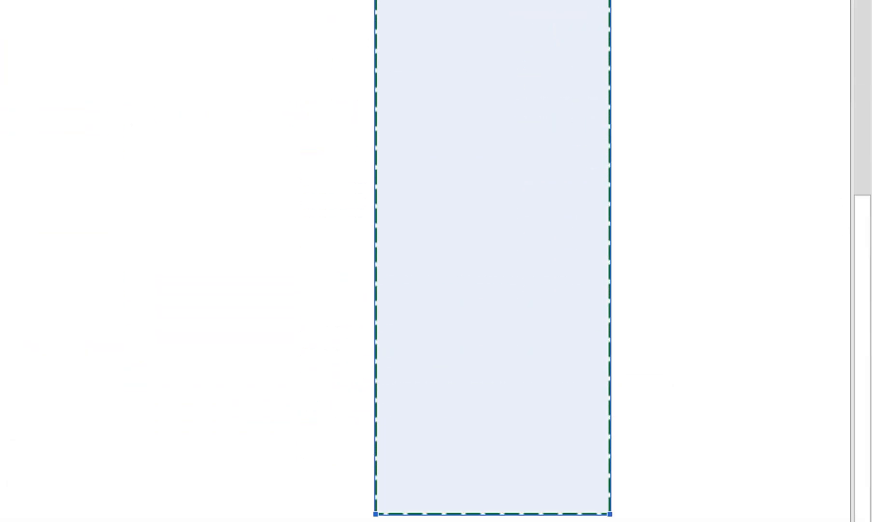
{"action": "key", "text": "Return"}
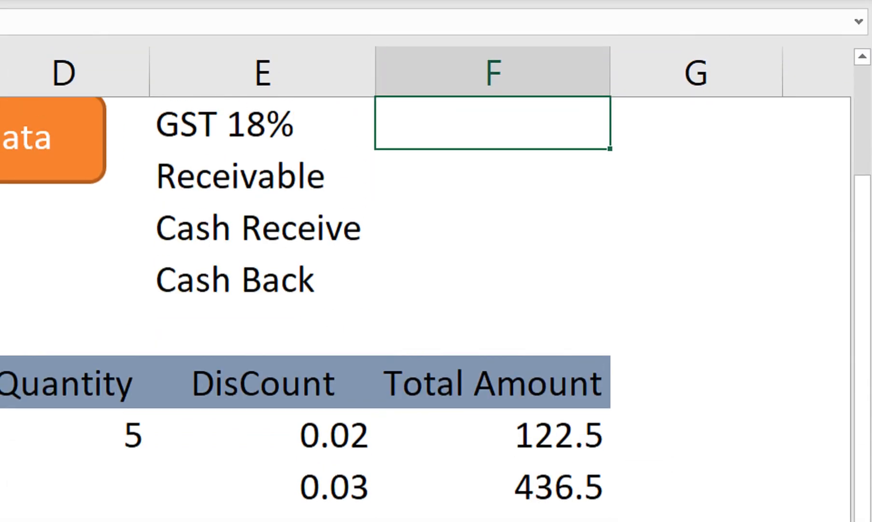
{"action": "key", "text": "Down"}
{"action": "key", "text": "Down"}
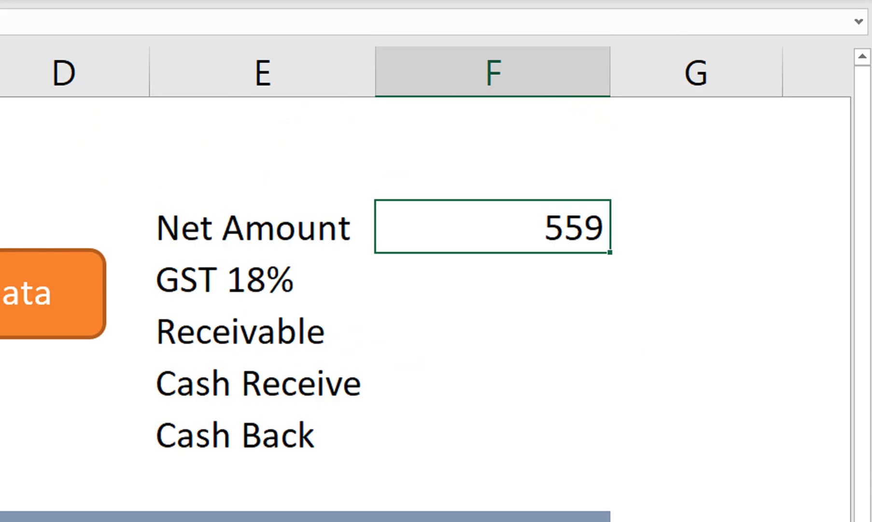
Calculate the GST in F4 with the formula =F3*18%.
{"action": "key", "text": "Down"}
{"action": "type", "text": "="}
{"action": "key", "text": "Up"}
{"action": "type", "text": "*18%"}
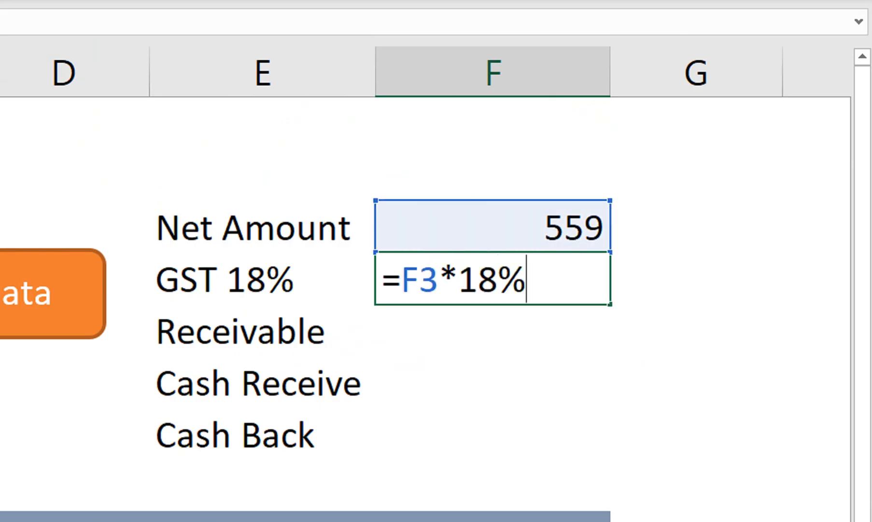
{"action": "key", "text": "Return"}
Calculate the Receivable in F5 with the formula =F3+F4.
{"action": "type", "text": "="}
{"action": "key", "text": "Up"}
{"action": "key", "text": "Up"}
{"action": "type", "text": "+"}
{"action": "key", "text": "Up"}
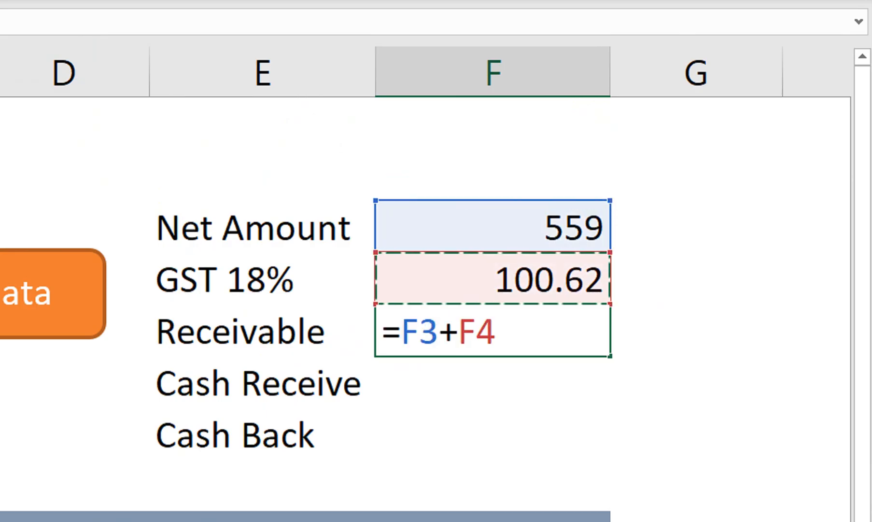
{"action": "key", "text": "Return"}
Enter 1000 as the Cash Receive in F6 and calculate the Cash Back in F7 with the formula =F6-F5.
{"action": "type", "text": "1000"}
{"action": "key", "text": "Return"}
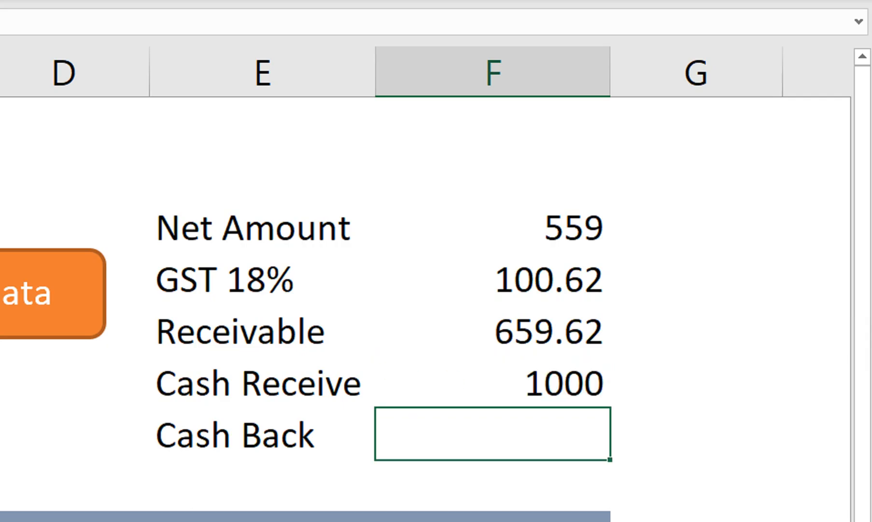
{"action": "type", "text": "="}
{"action": "key", "text": "Up"}
{"action": "type", "text": "-"}
{"action": "key", "text": "Up"}
{"action": "key", "text": "Up"}
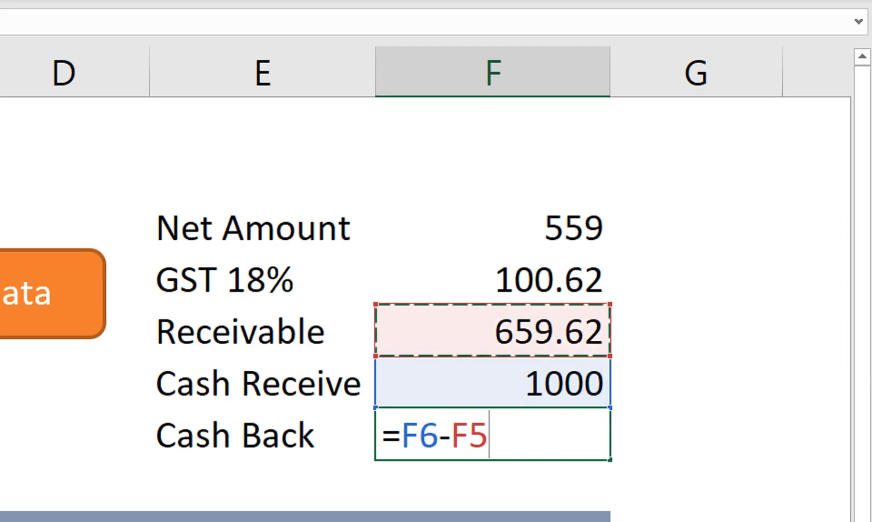
{"action": "key", "text": "Return"}
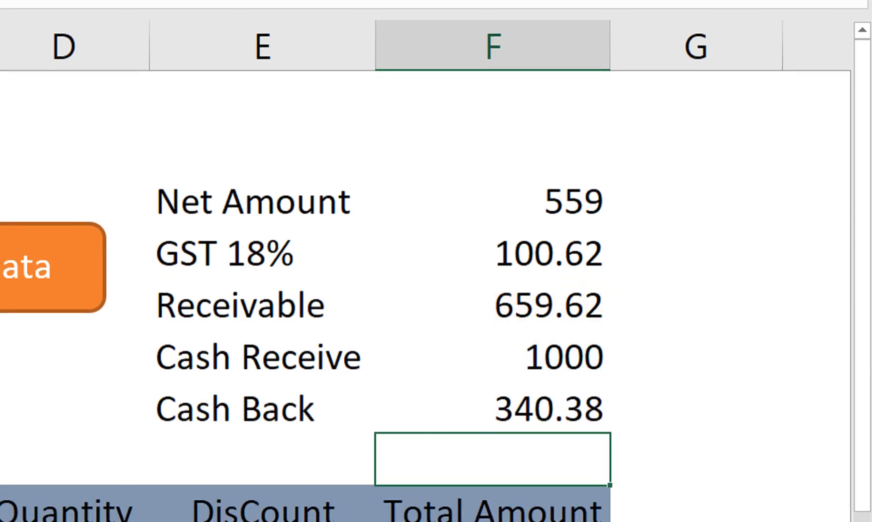
Format the payment summary in E3:F7 with a blue-grey fill and bold dark grey text.
{"action": "key", "text": "Up"}
{"action": "left_click_drag", "start_coordinate": [250, 190], "coordinate": [491, 397]}
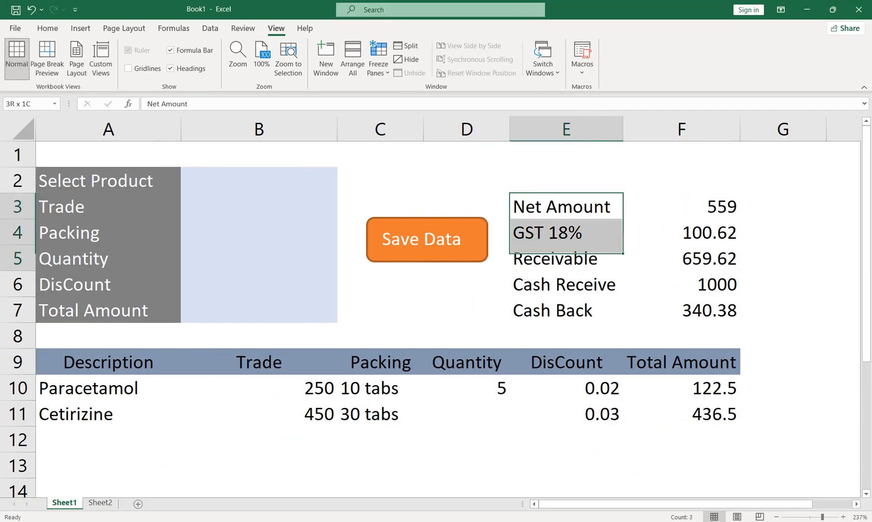
{"action": "left_click", "coordinate": [47, 28]}
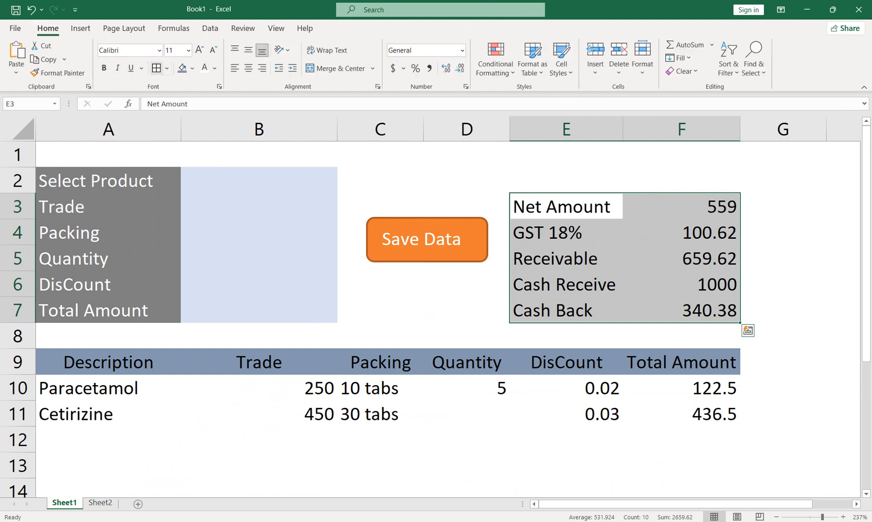
{"action": "left_click", "coordinate": [182, 69]}
{"action": "left_click", "coordinate": [215, 68]}
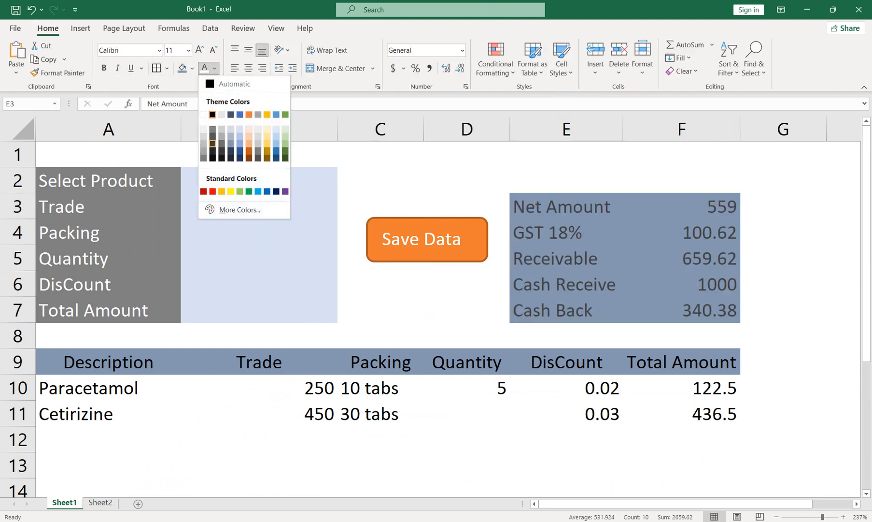
{"action": "left_click", "coordinate": [218, 141]}
{"action": "left_click", "coordinate": [104, 68]}
{"action": "left_click", "coordinate": [681, 259]}
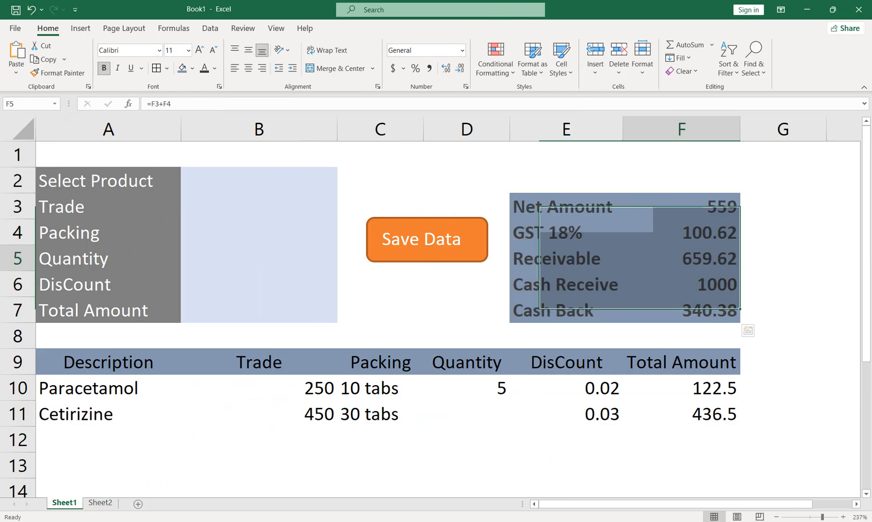
Fill the product form with Amoxicillin, quantity 30 and discount 3%, and save the entry to the billing table.
{"action": "left_click", "coordinate": [259, 180]}
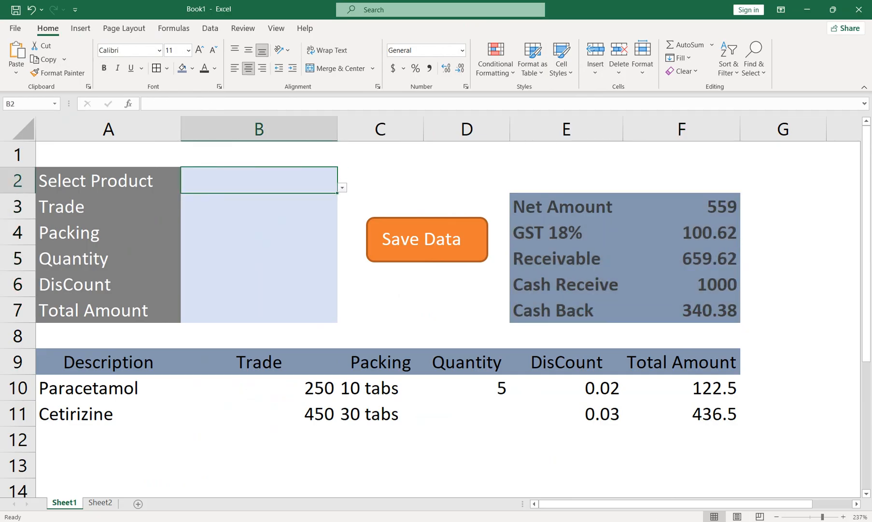
{"action": "left_click", "coordinate": [342, 188]}
{"action": "left_click", "coordinate": [242, 238]}
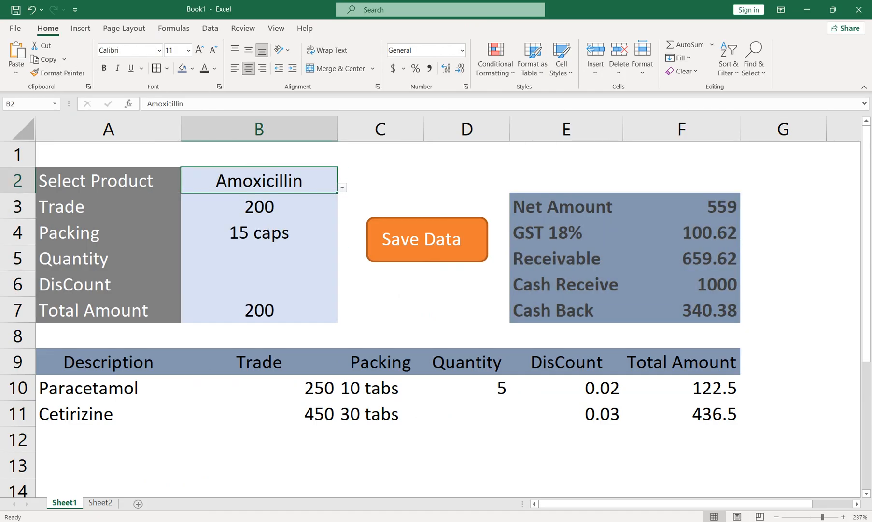
{"action": "left_click", "coordinate": [259, 258]}
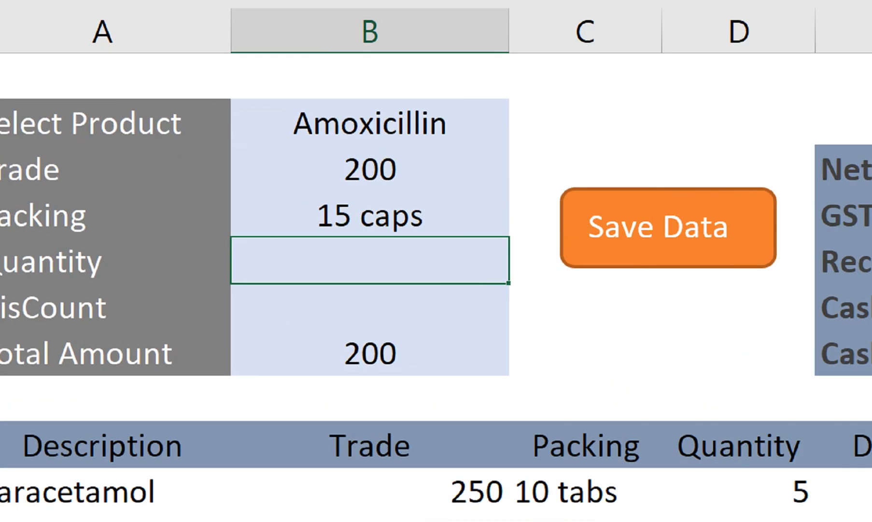
{"action": "type", "text": "30"}
{"action": "key", "text": "Return"}
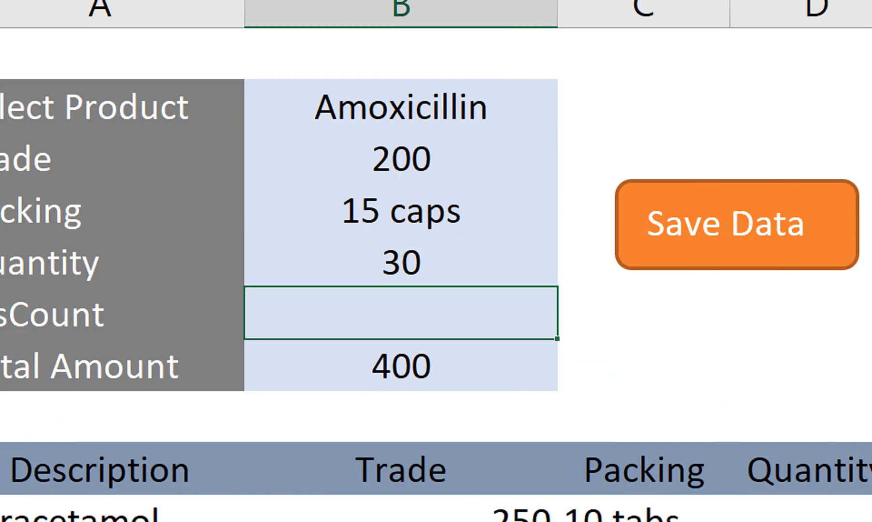
{"action": "type", "text": "3%"}
{"action": "key", "text": "Return"}
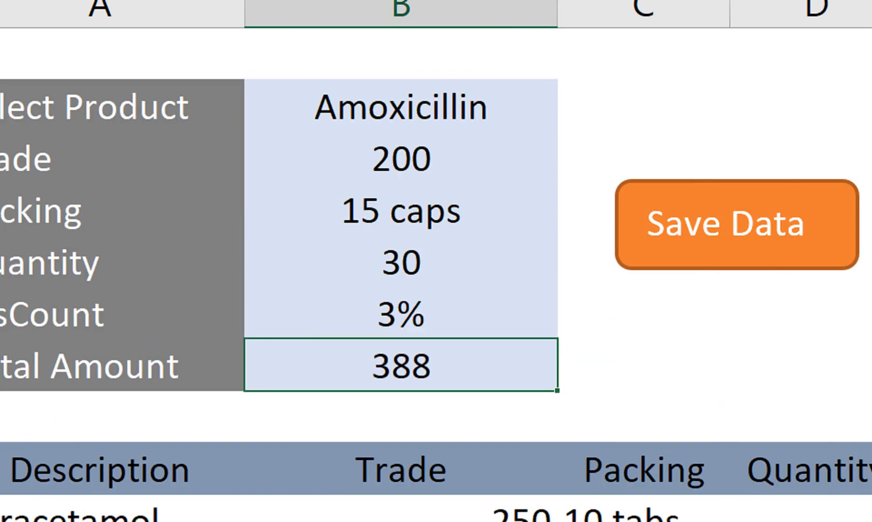
{"action": "left_click", "coordinate": [737, 224]}
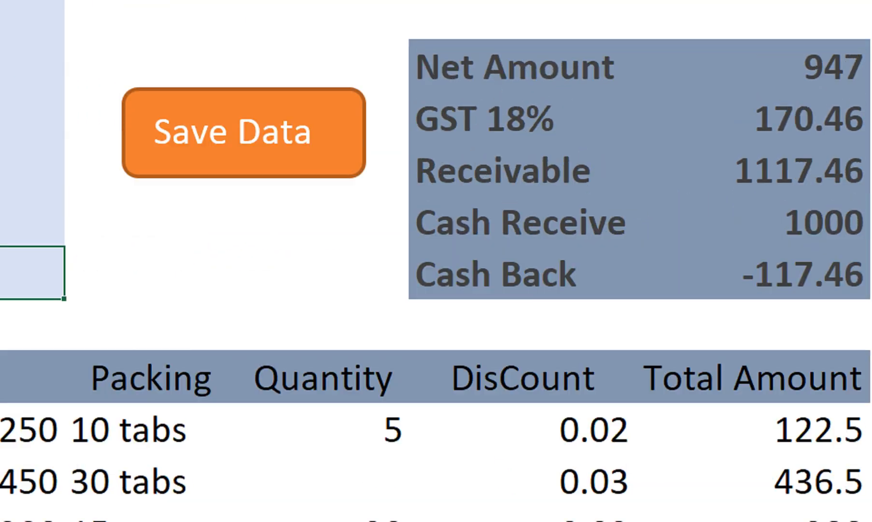
Set the Cash Receive amount in F6 to 1500.
{"action": "key", "text": "Right"}
{"action": "key", "text": "Right"}
{"action": "key", "text": "Right"}
{"action": "key", "text": "Right"}
{"action": "key", "text": "Up"}
{"action": "type", "text": "1500"}
{"action": "key", "text": "Return"}
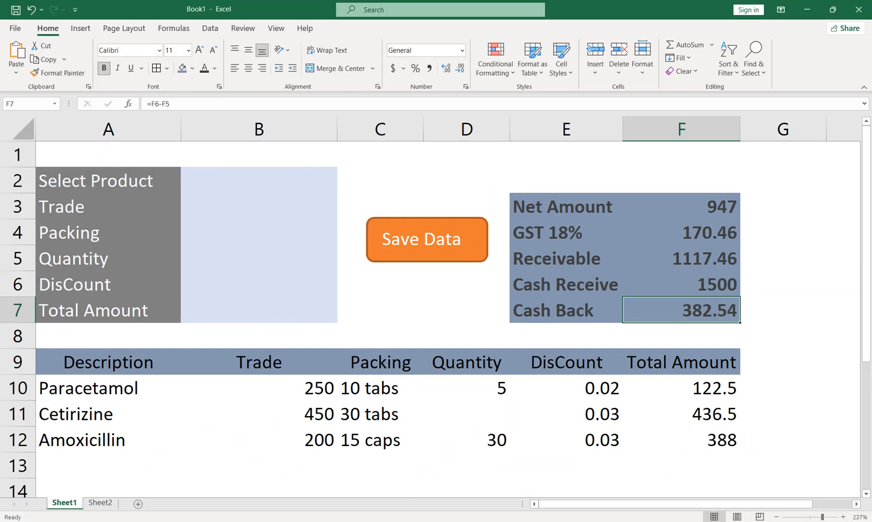
Set the range A2:F13, covering the form, summary and billing table, as the print area.
{"action": "left_click_drag", "start_coordinate": [681, 180], "coordinate": [109, 466]}
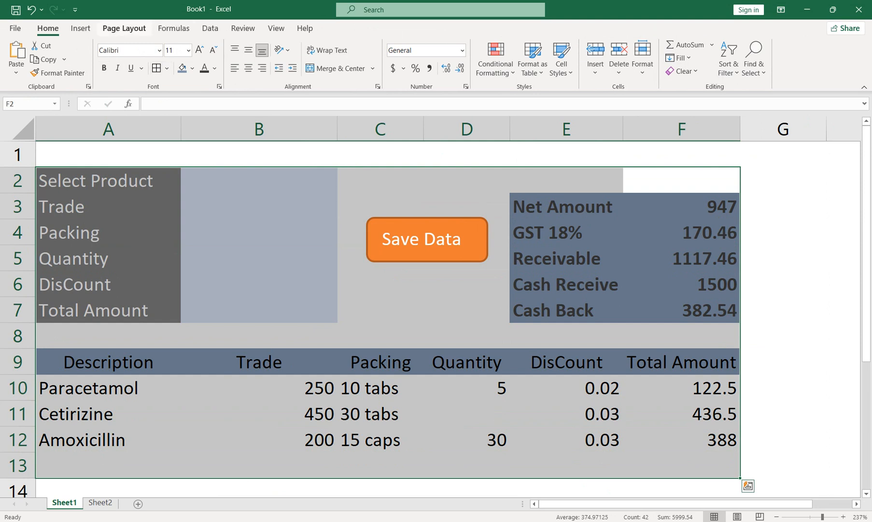
{"action": "left_click", "coordinate": [124, 29]}
{"action": "left_click", "coordinate": [181, 64]}
{"action": "left_click", "coordinate": [210, 89]}
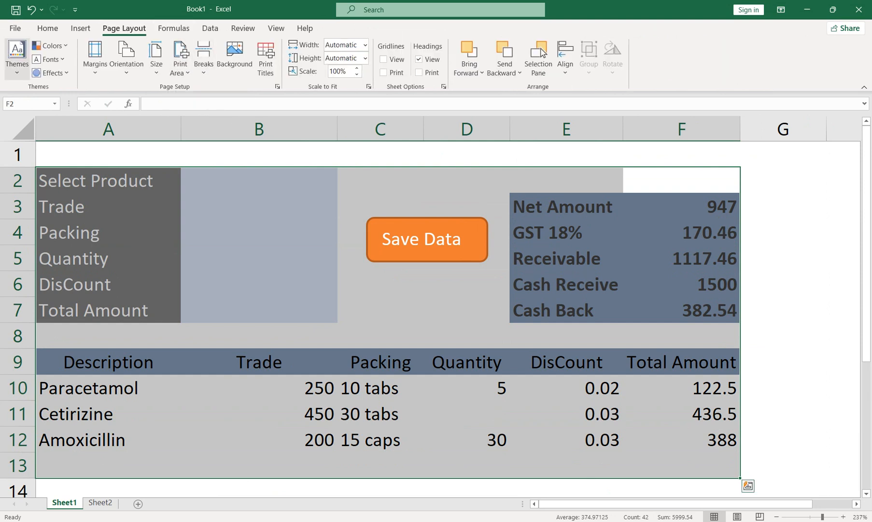
Check the print preview of the billing sheet and return to the worksheet.
{"action": "left_click", "coordinate": [15, 28]}
{"action": "left_click", "coordinate": [32, 226]}
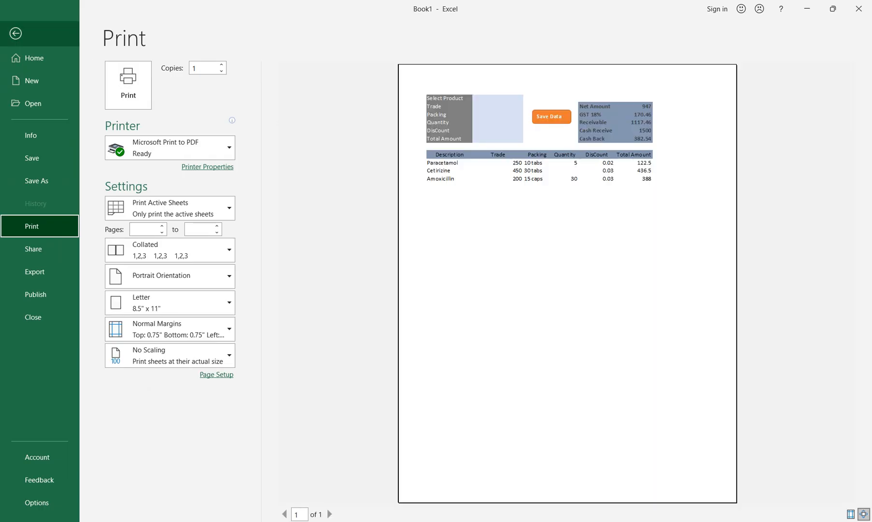
{"action": "left_click", "coordinate": [15, 33]}
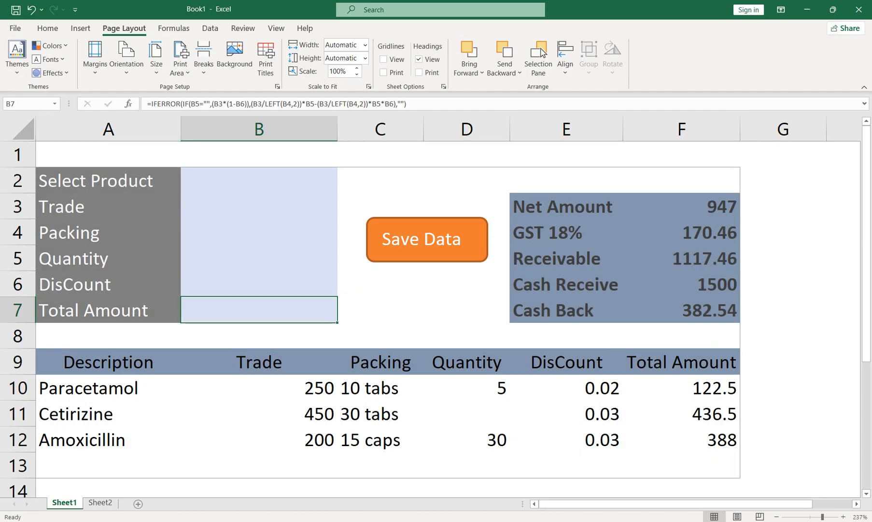